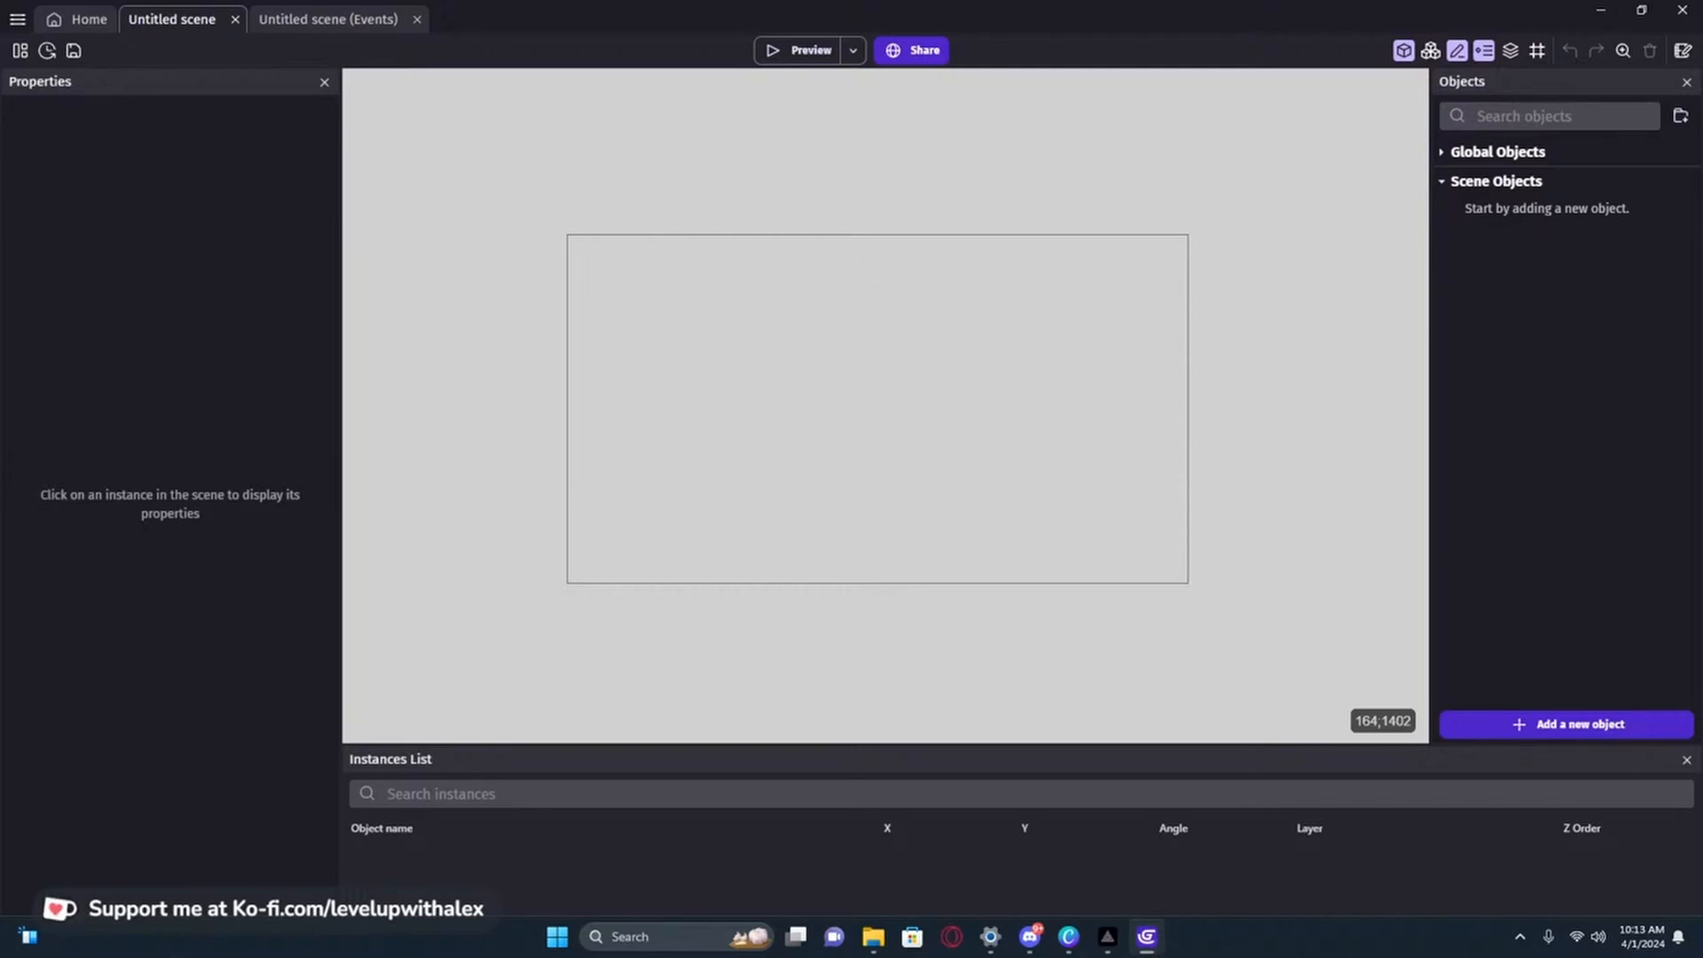
- Search the project's new extensions for "3D" and install the 3D jump extension
left_click(19, 50)
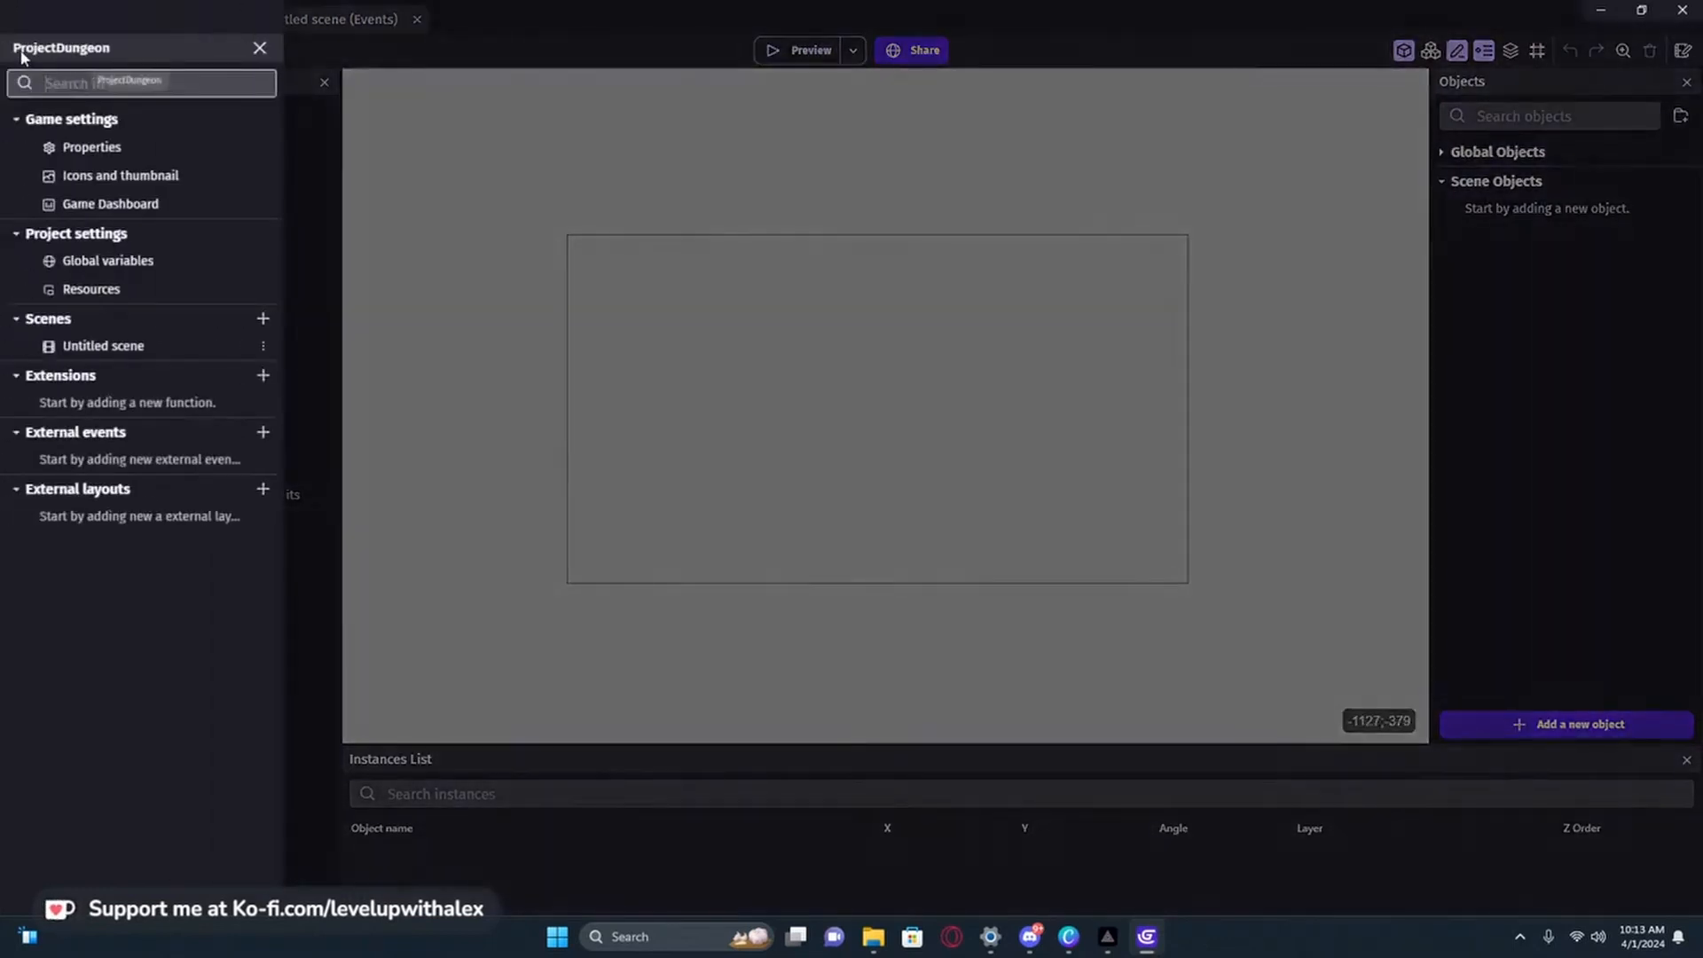
left_click(261, 384)
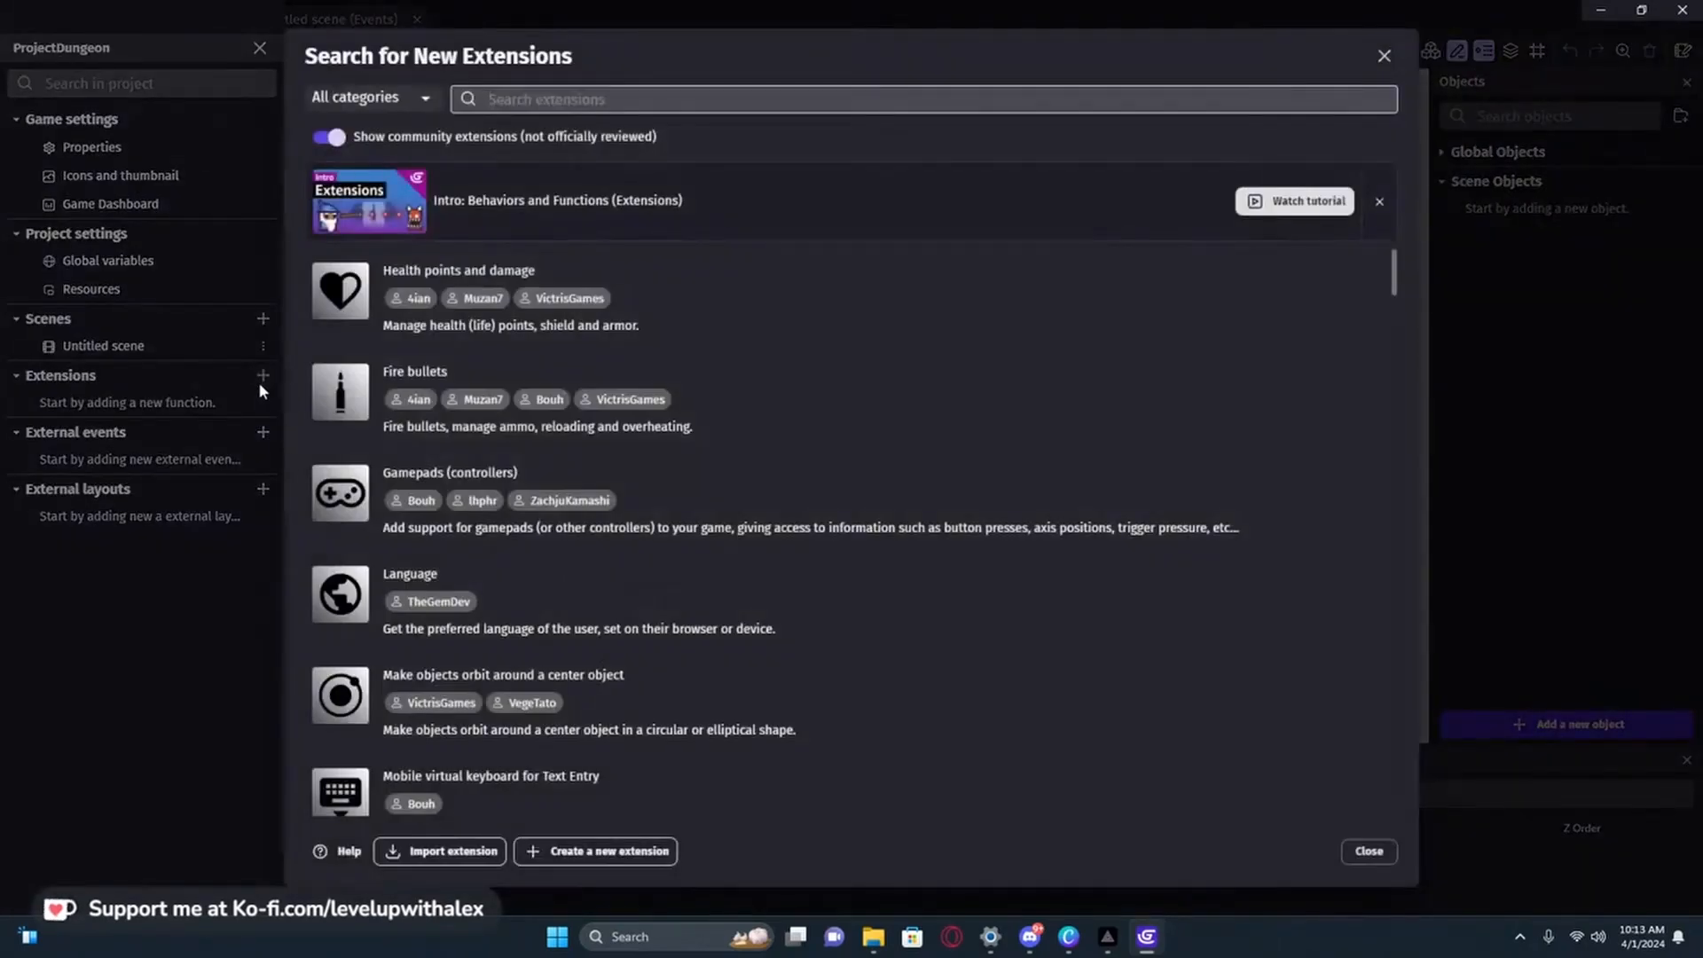
type("3D")
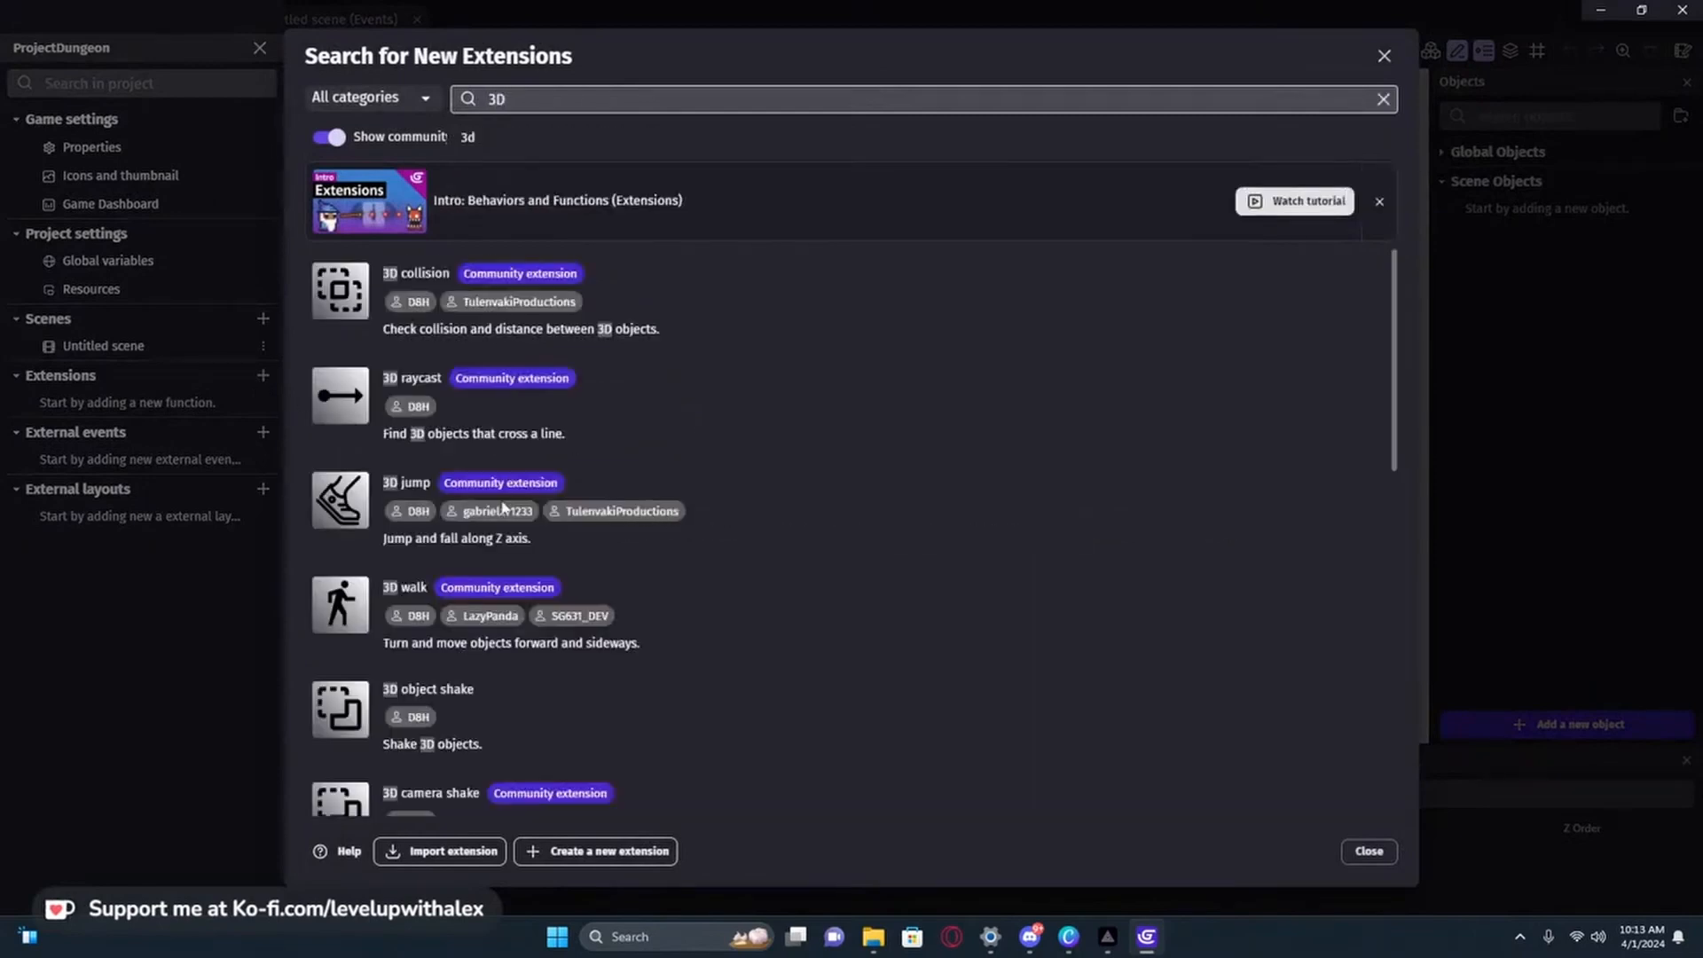
left_click(372, 516)
left_click(1348, 598)
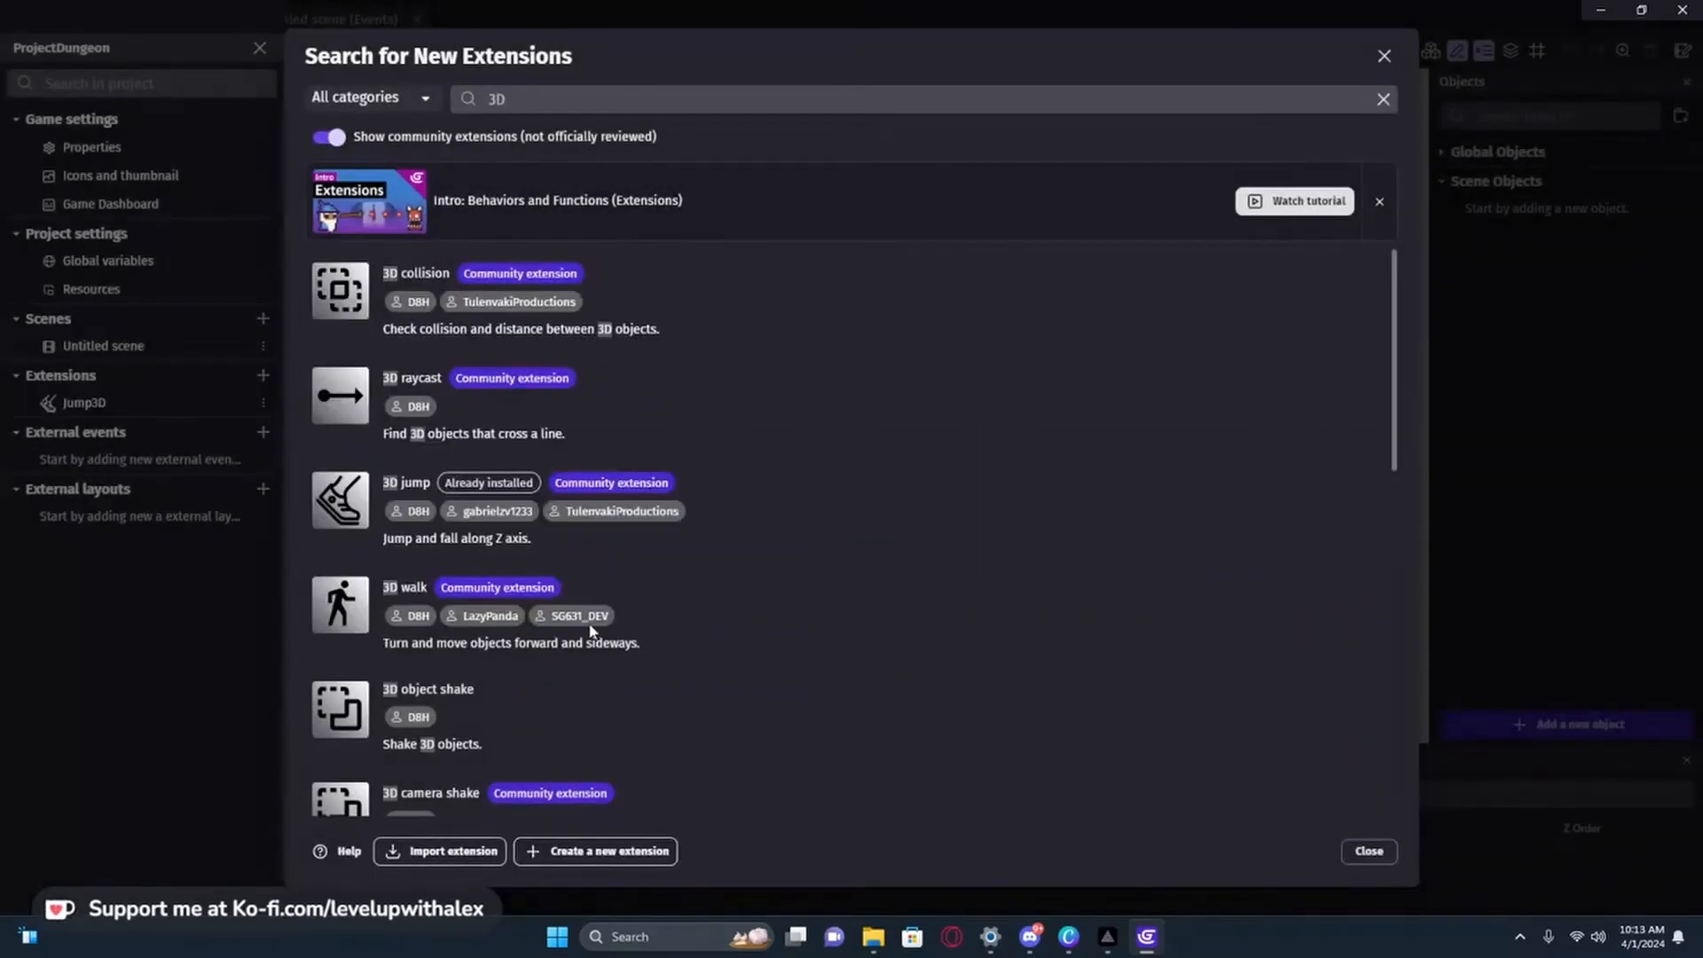
- Install the 3D walk and 3D raycast community extensions in the project
left_click(337, 607)
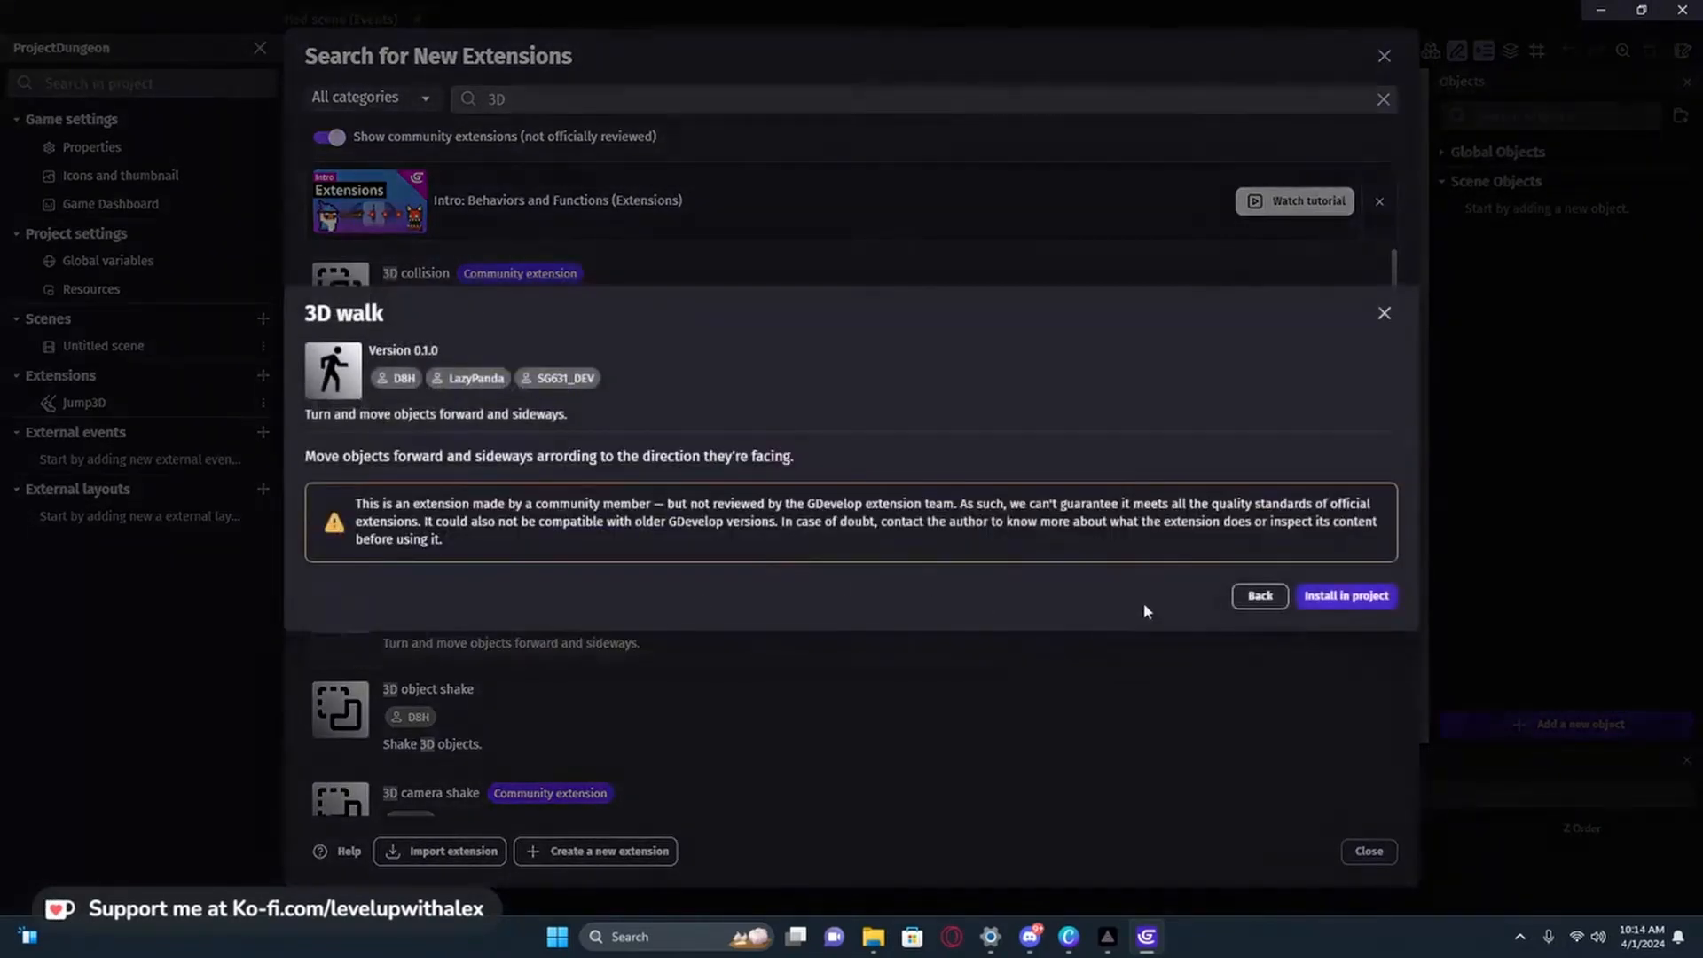
left_click(1358, 598)
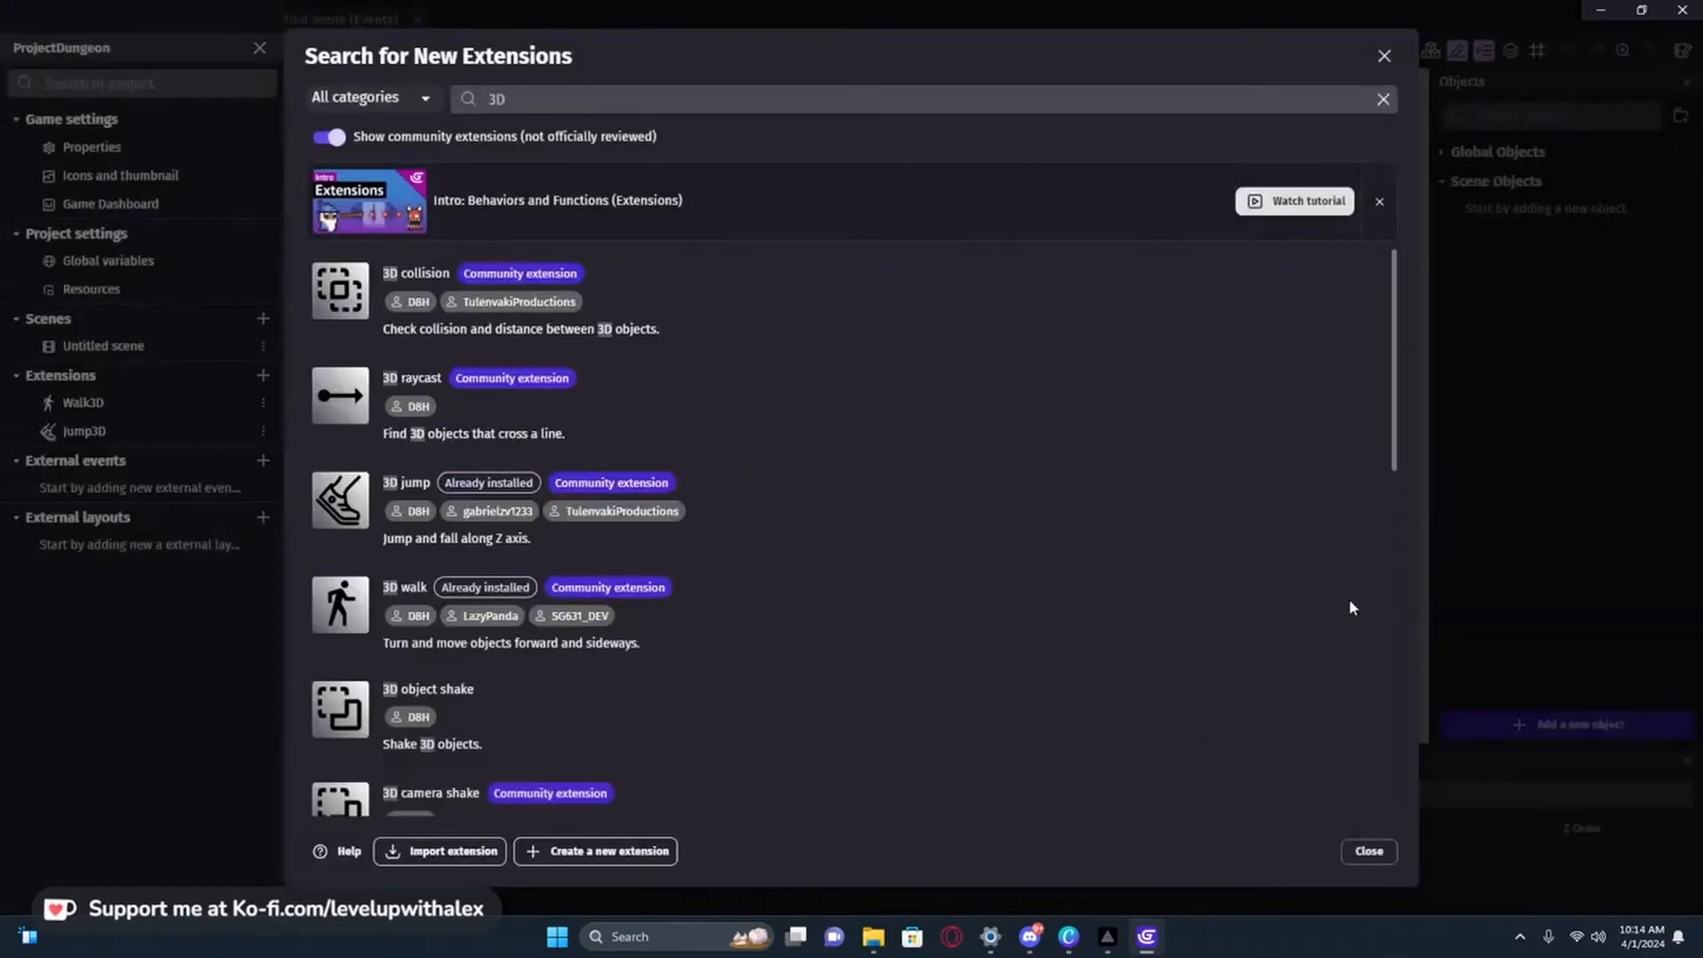
left_click(494, 426)
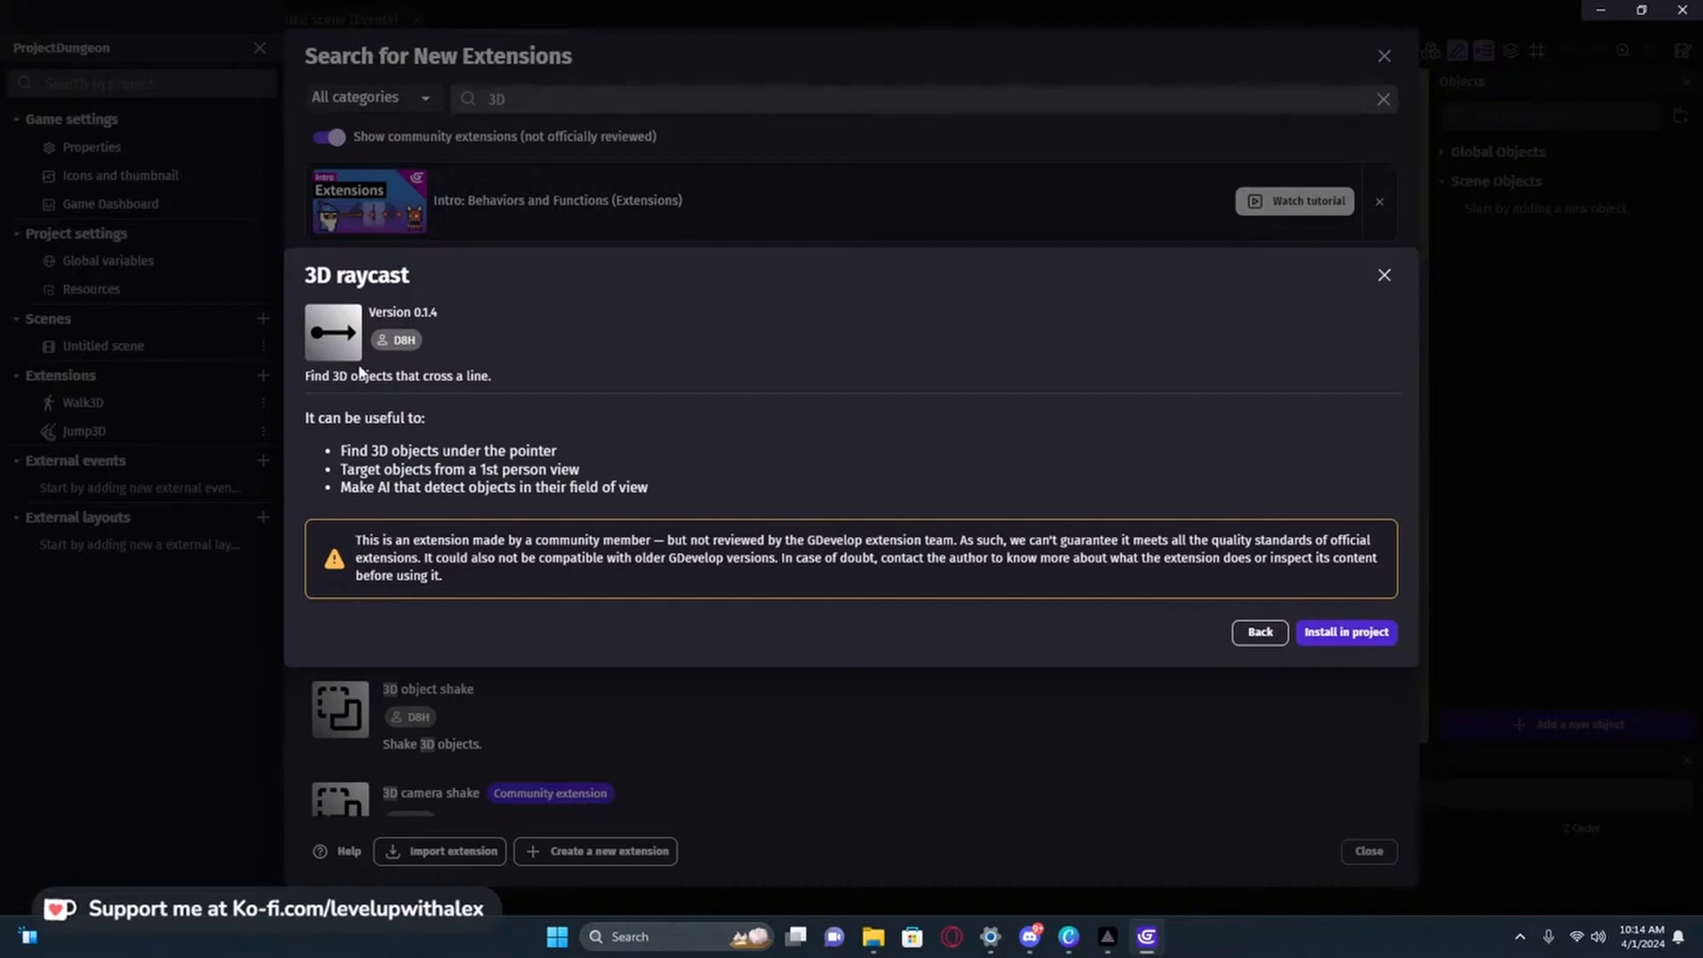
left_click(1322, 633)
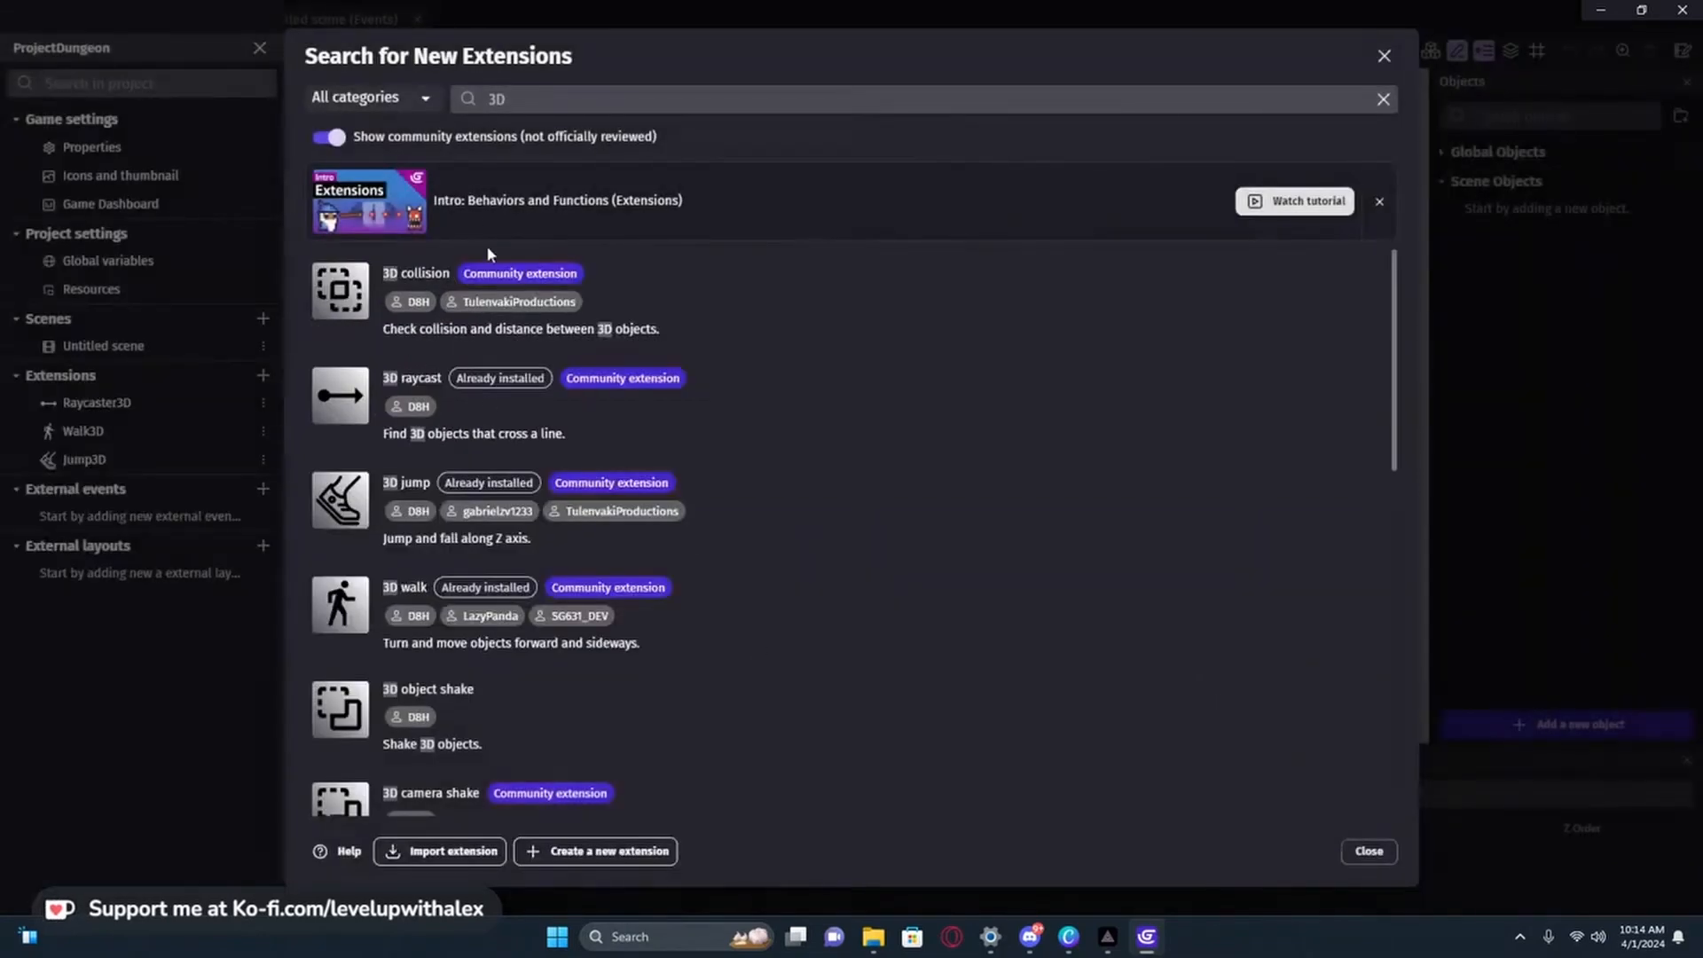
- Search the extensions for "Mouse" and install Mouse Pointer Lock in the project
left_click(471, 99)
type("Mouse")
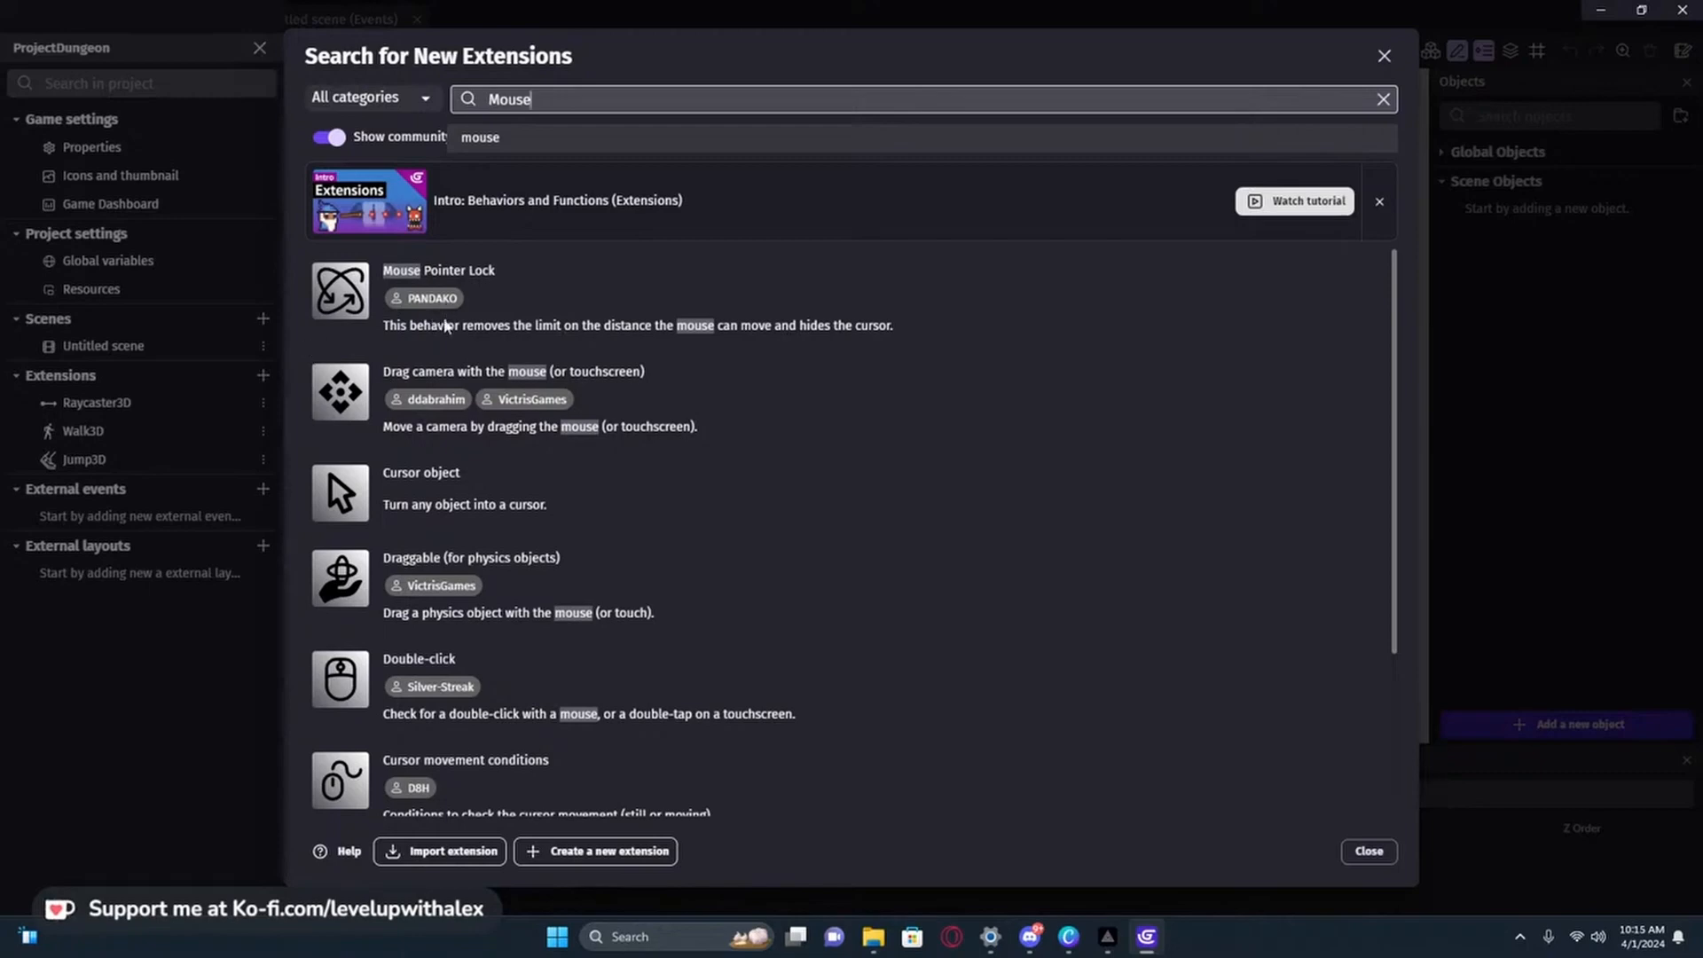
left_click(513, 297)
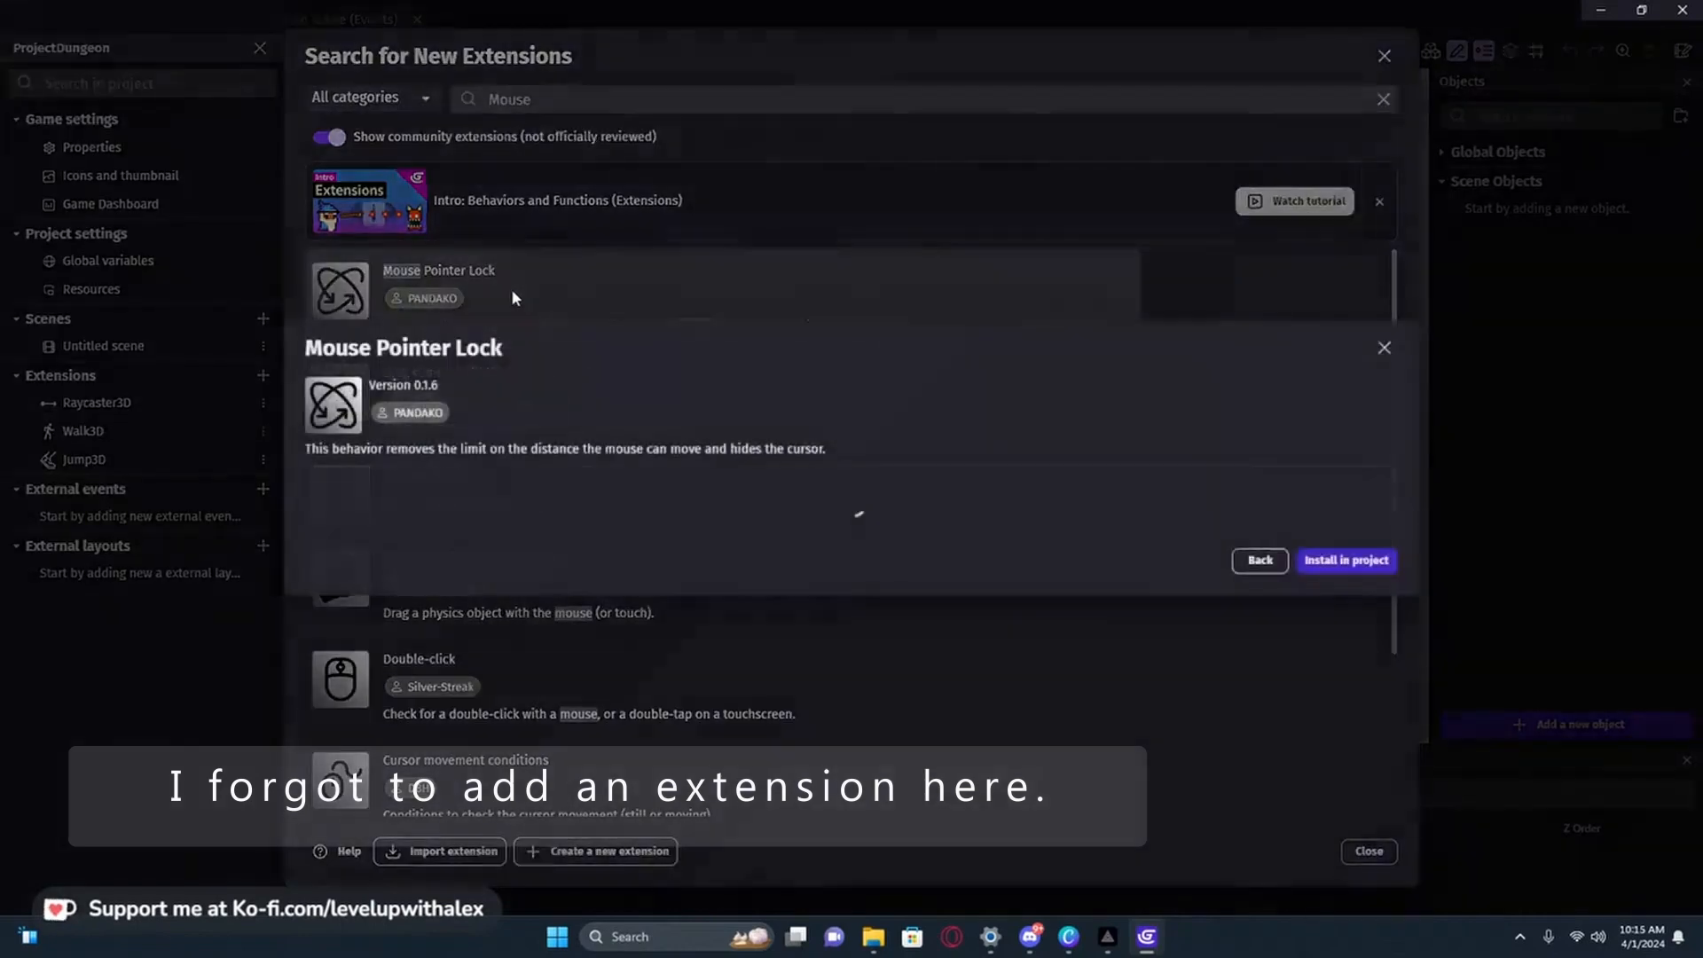
left_click(1328, 596)
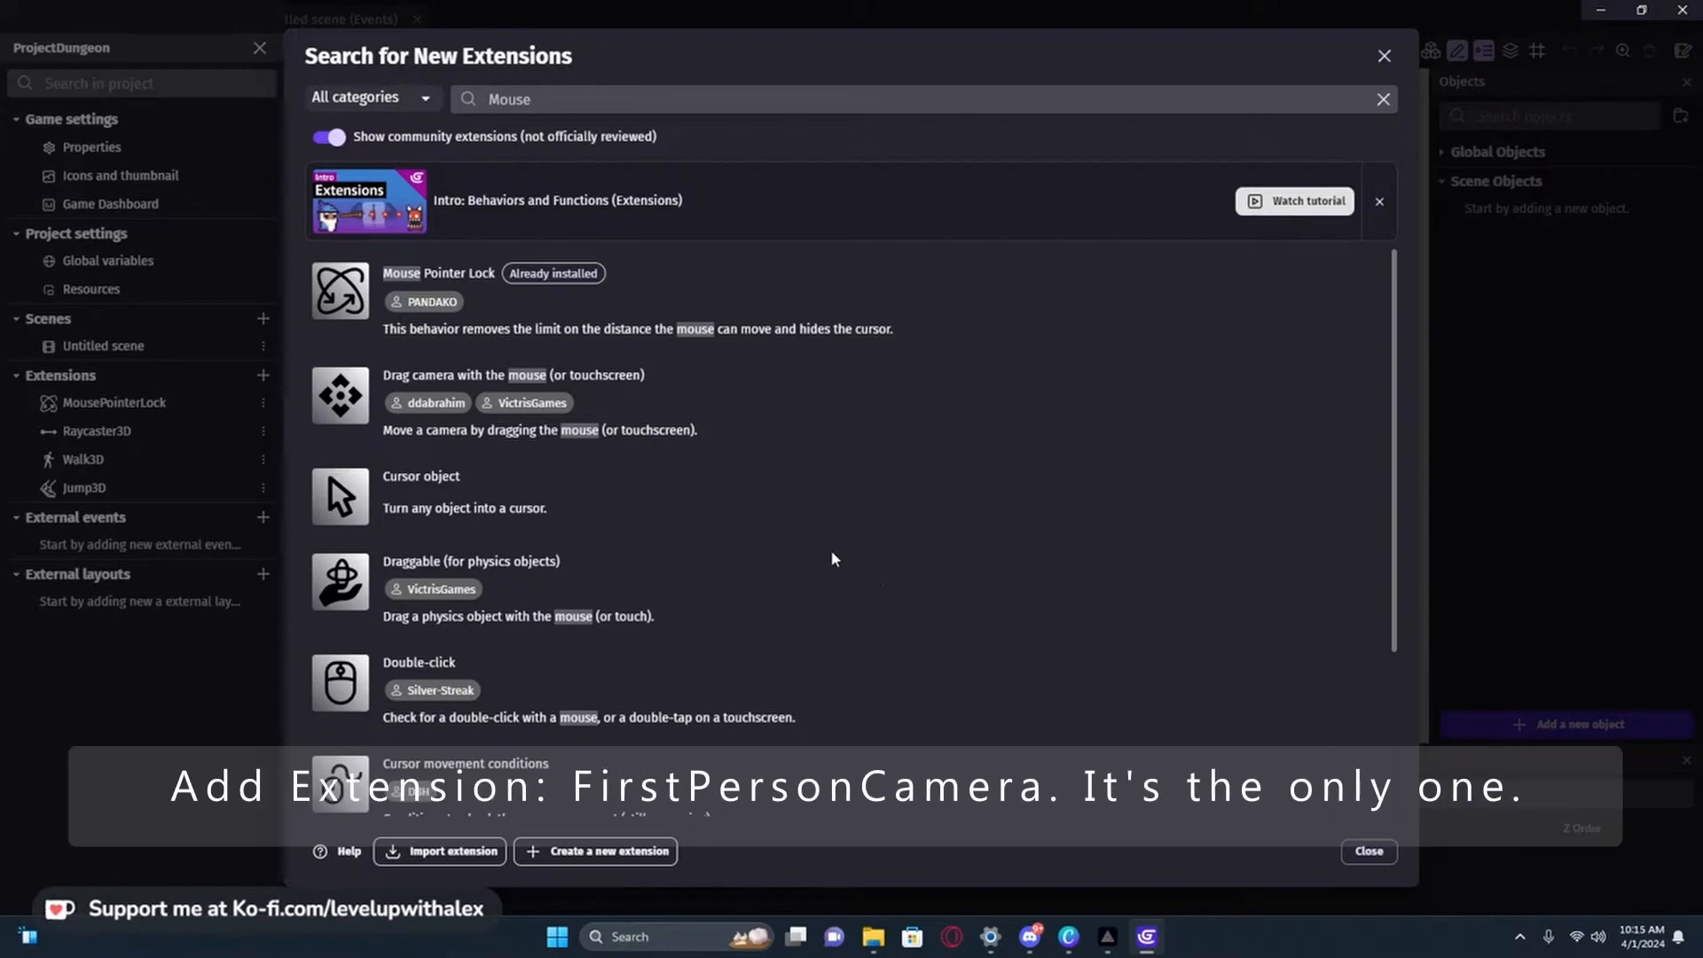
scroll(742, 529, "down", 3)
scroll(749, 529, "up", 3)
scroll(727, 547, "down", 1)
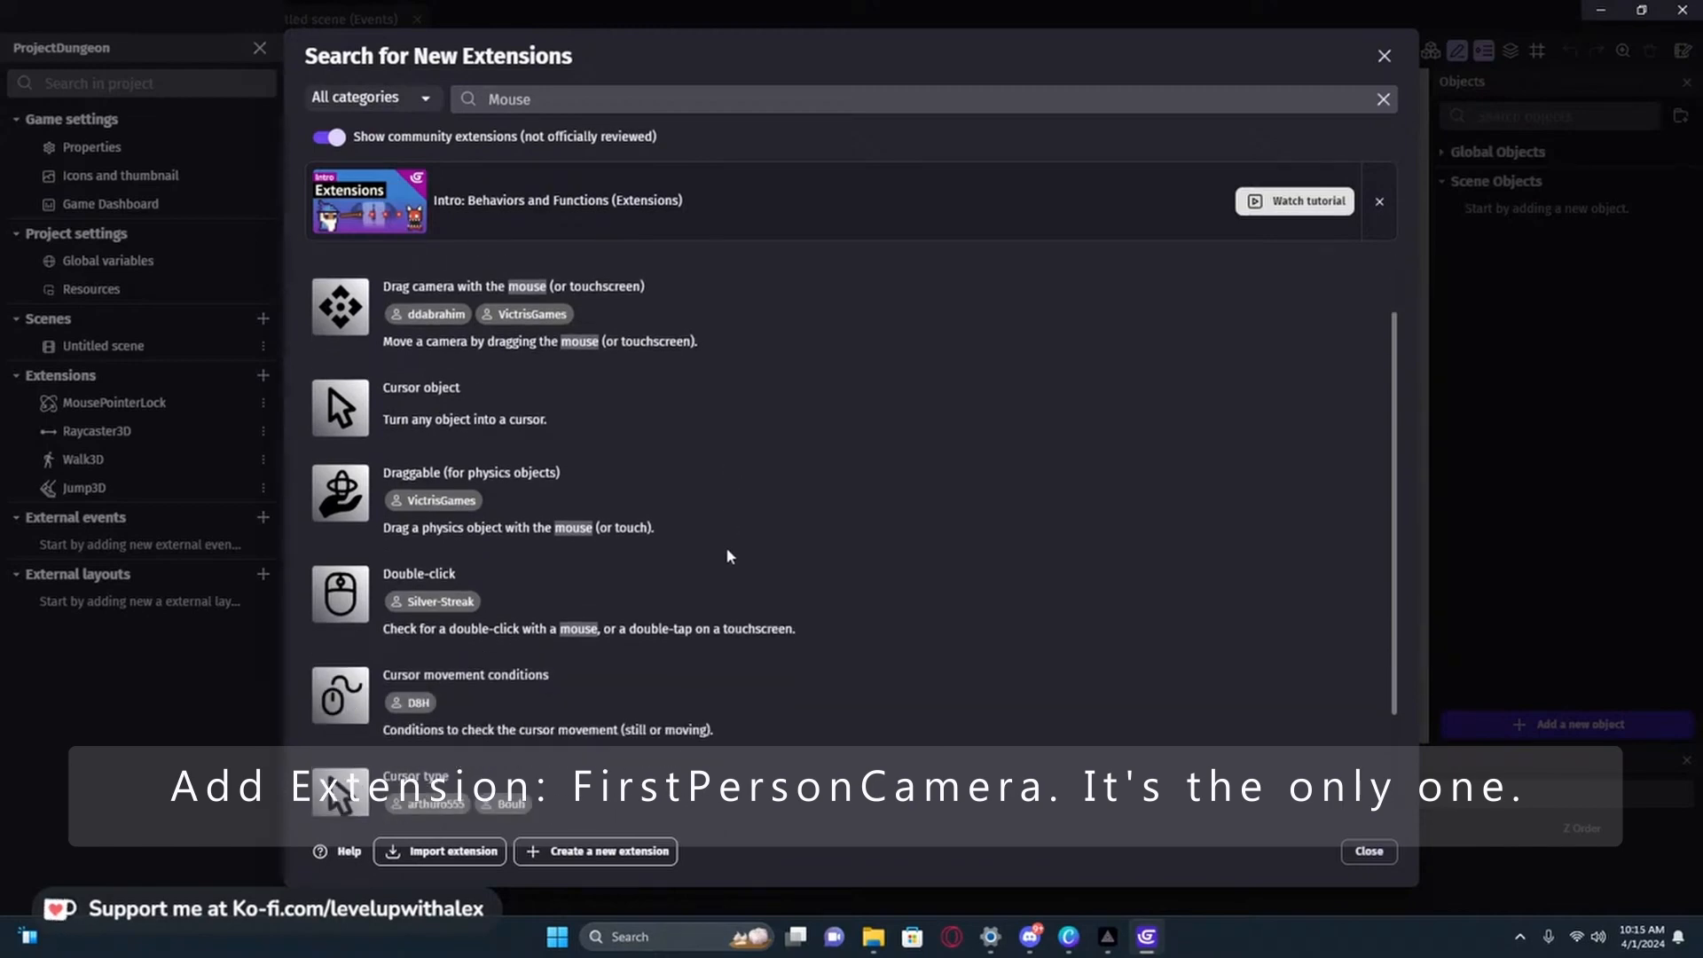
scroll(728, 550, "up", 1)
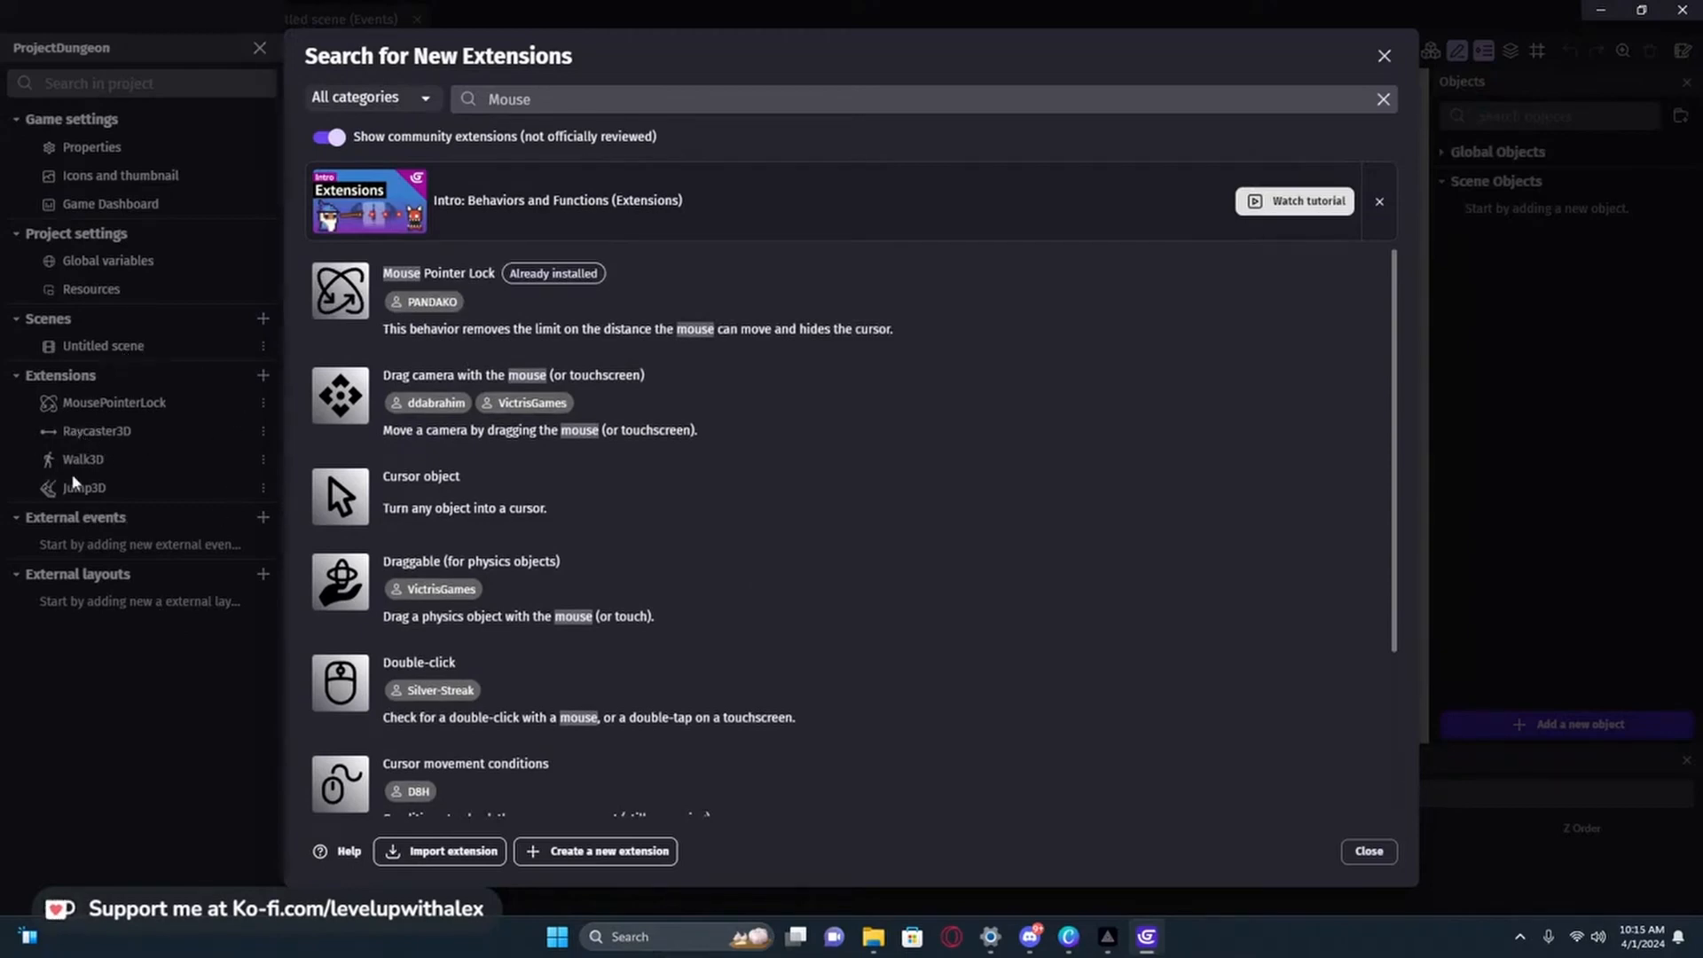
- Import the Shadows v0.0.2 extension file from Intothedeep > Tileset > ProjectDungeon > Extensions on the NVME 2 (E:) drive
left_click(448, 856)
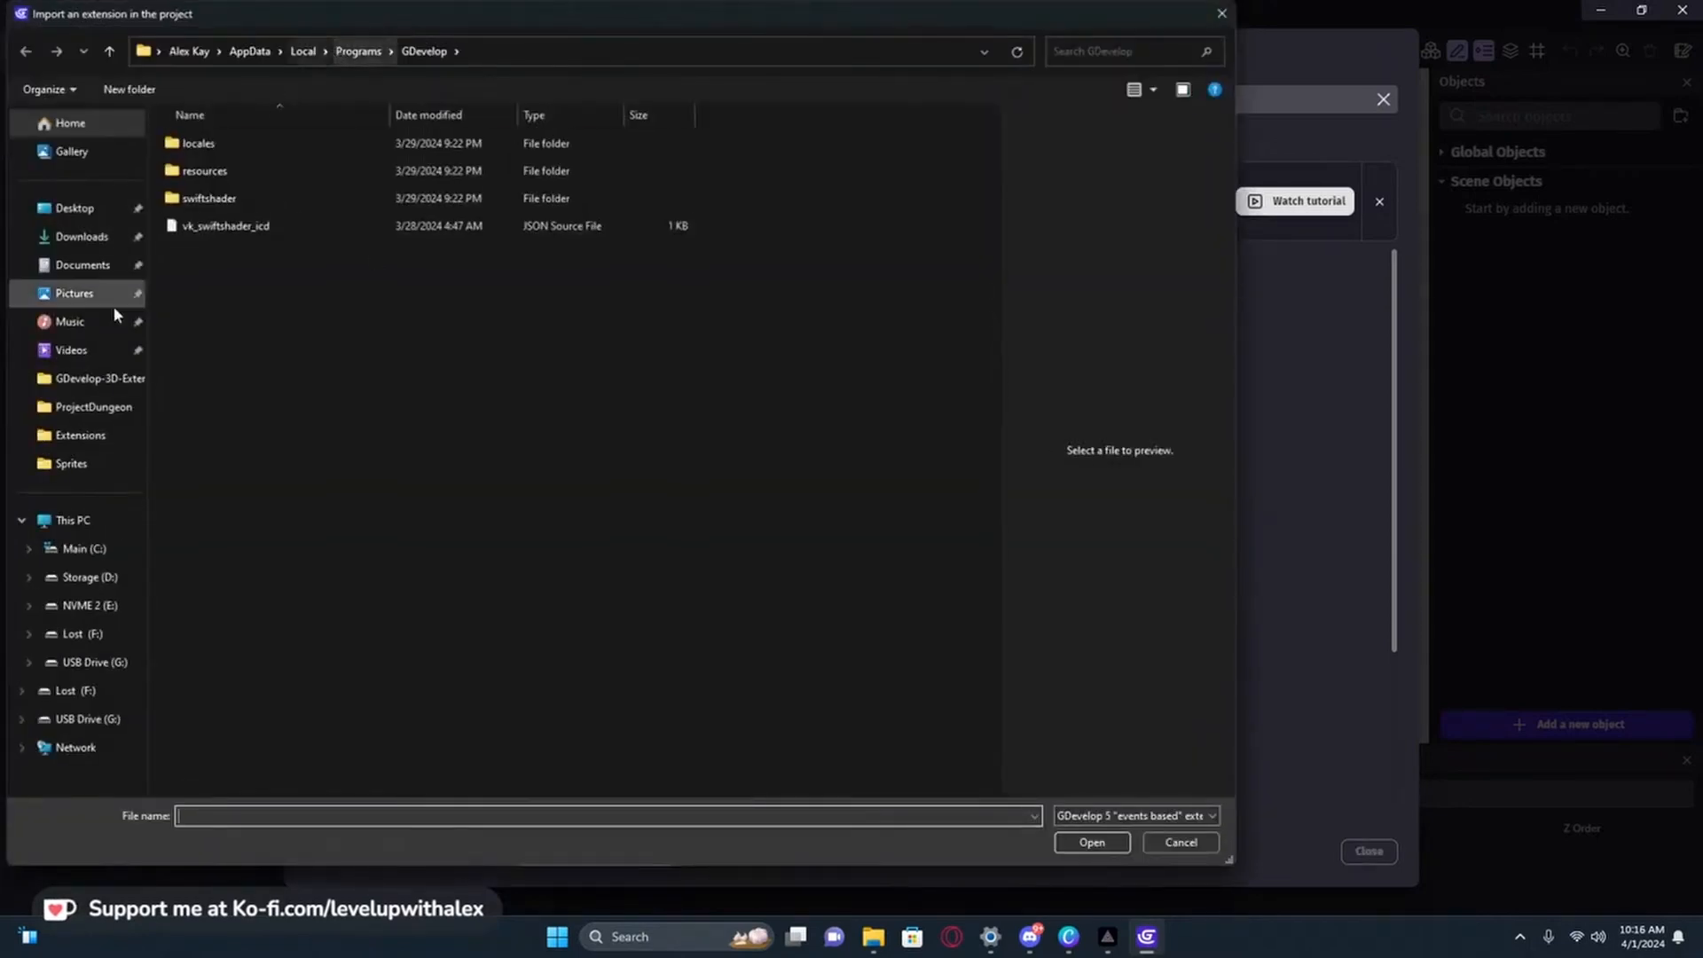
left_click(95, 577)
left_click(89, 606)
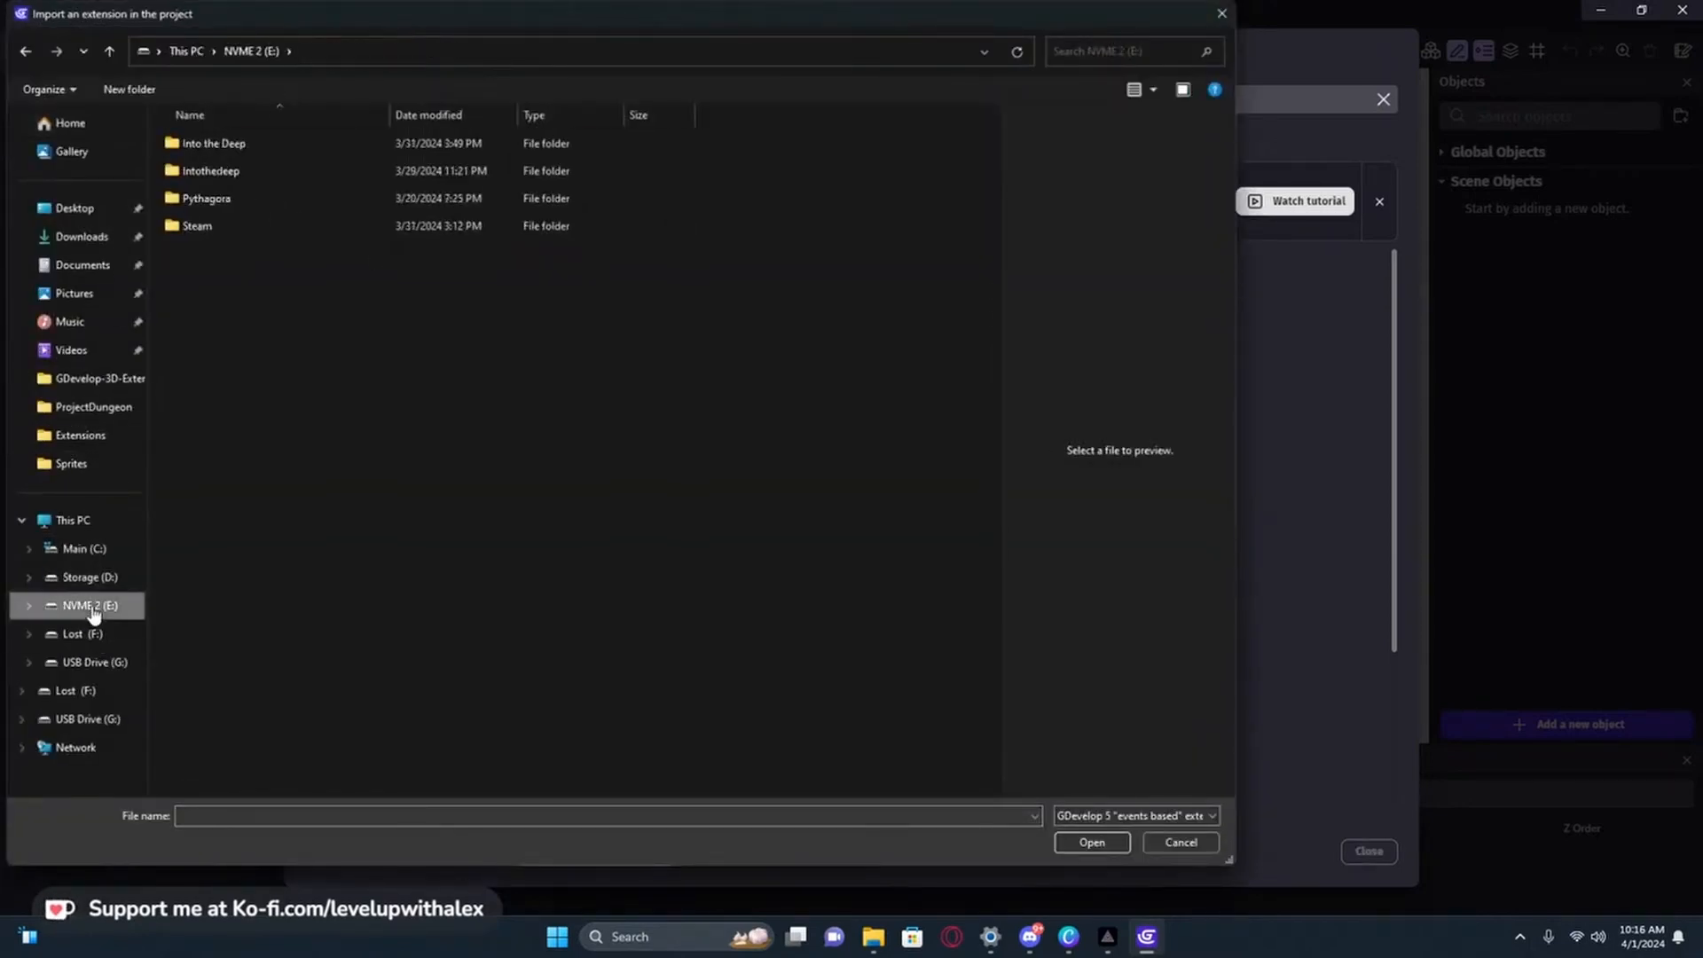
double_click(224, 176)
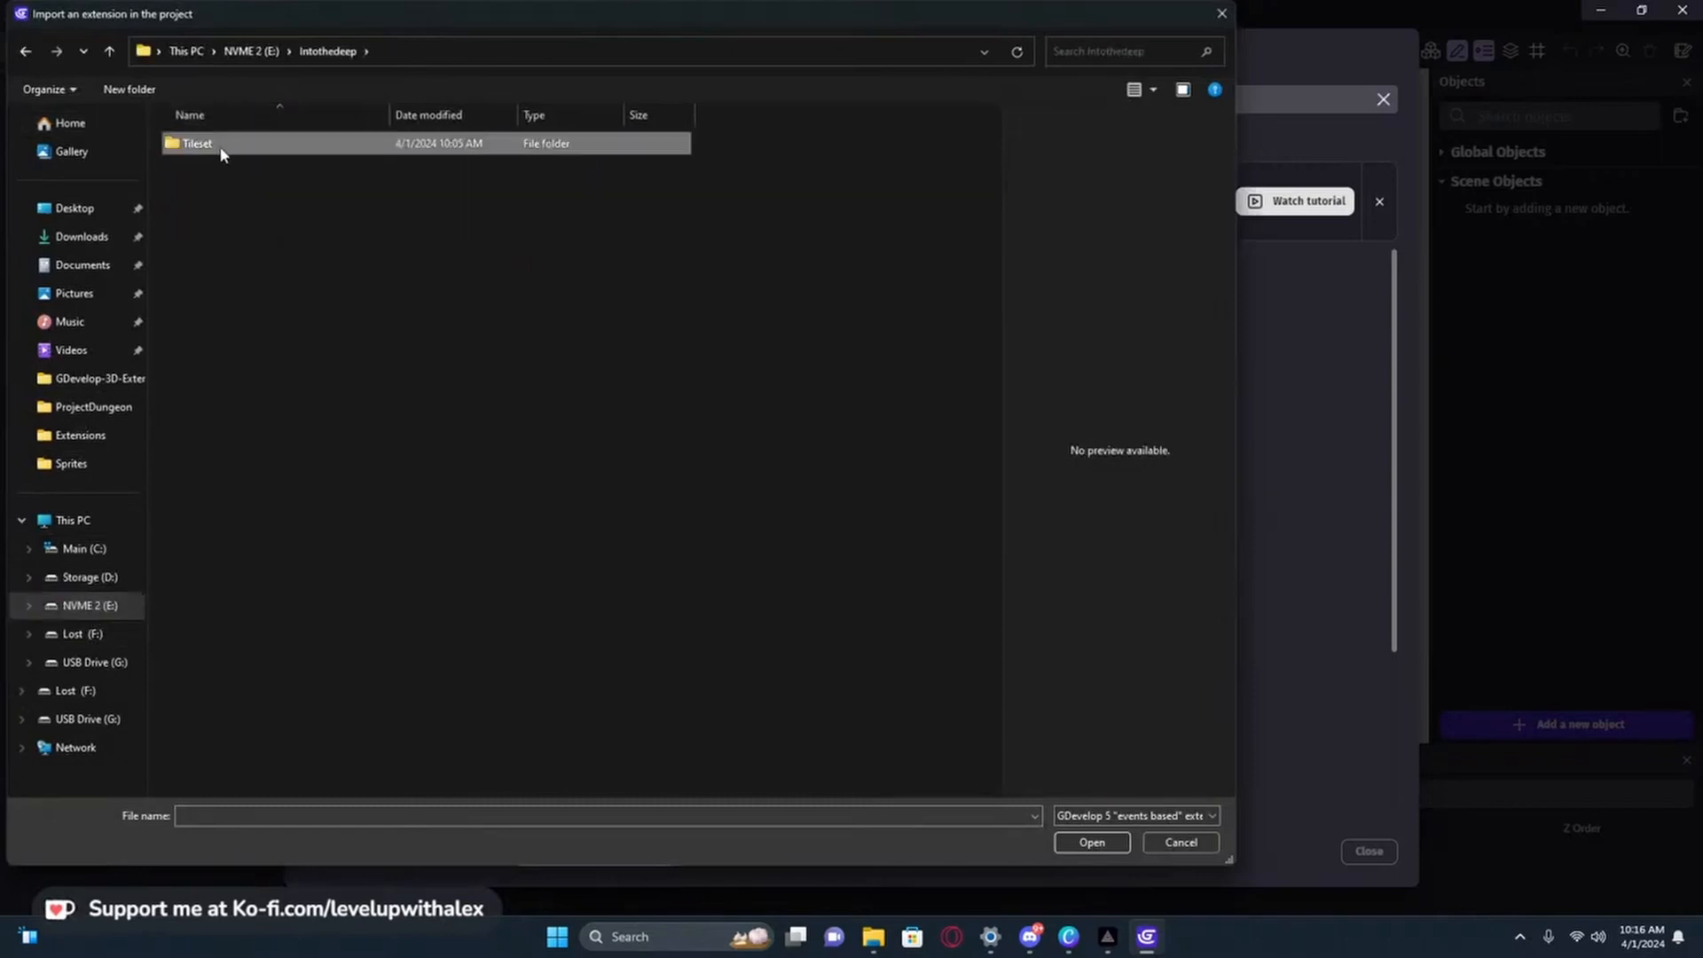
double_click(213, 145)
double_click(242, 144)
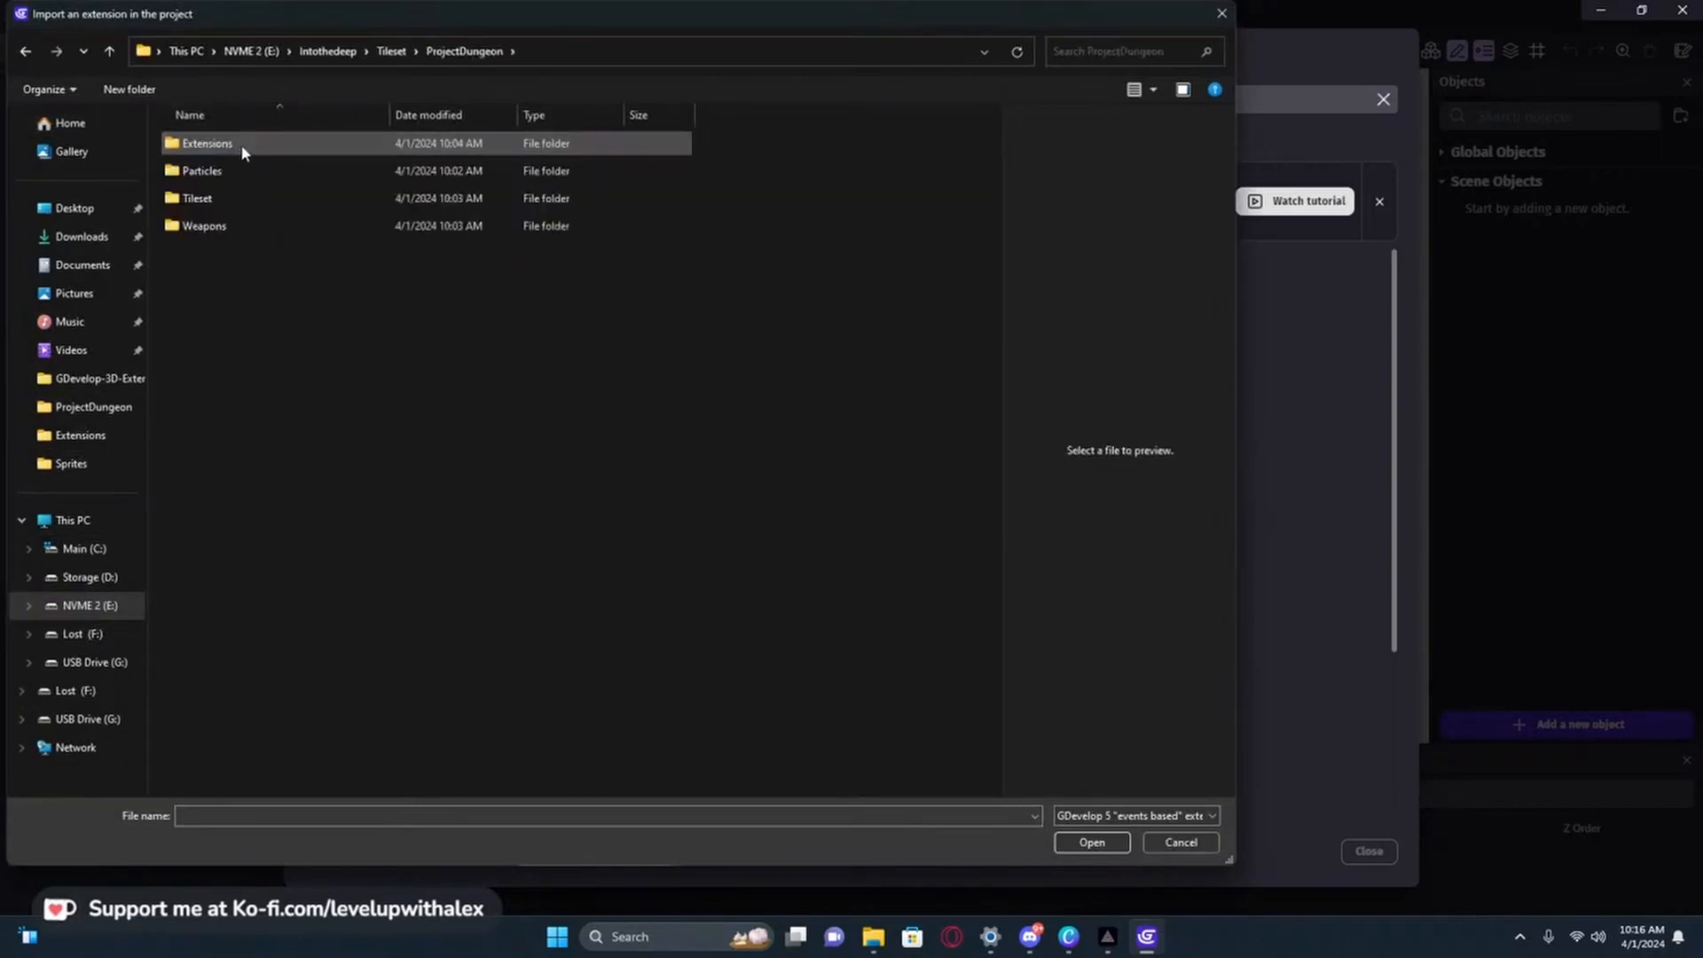
double_click(241, 144)
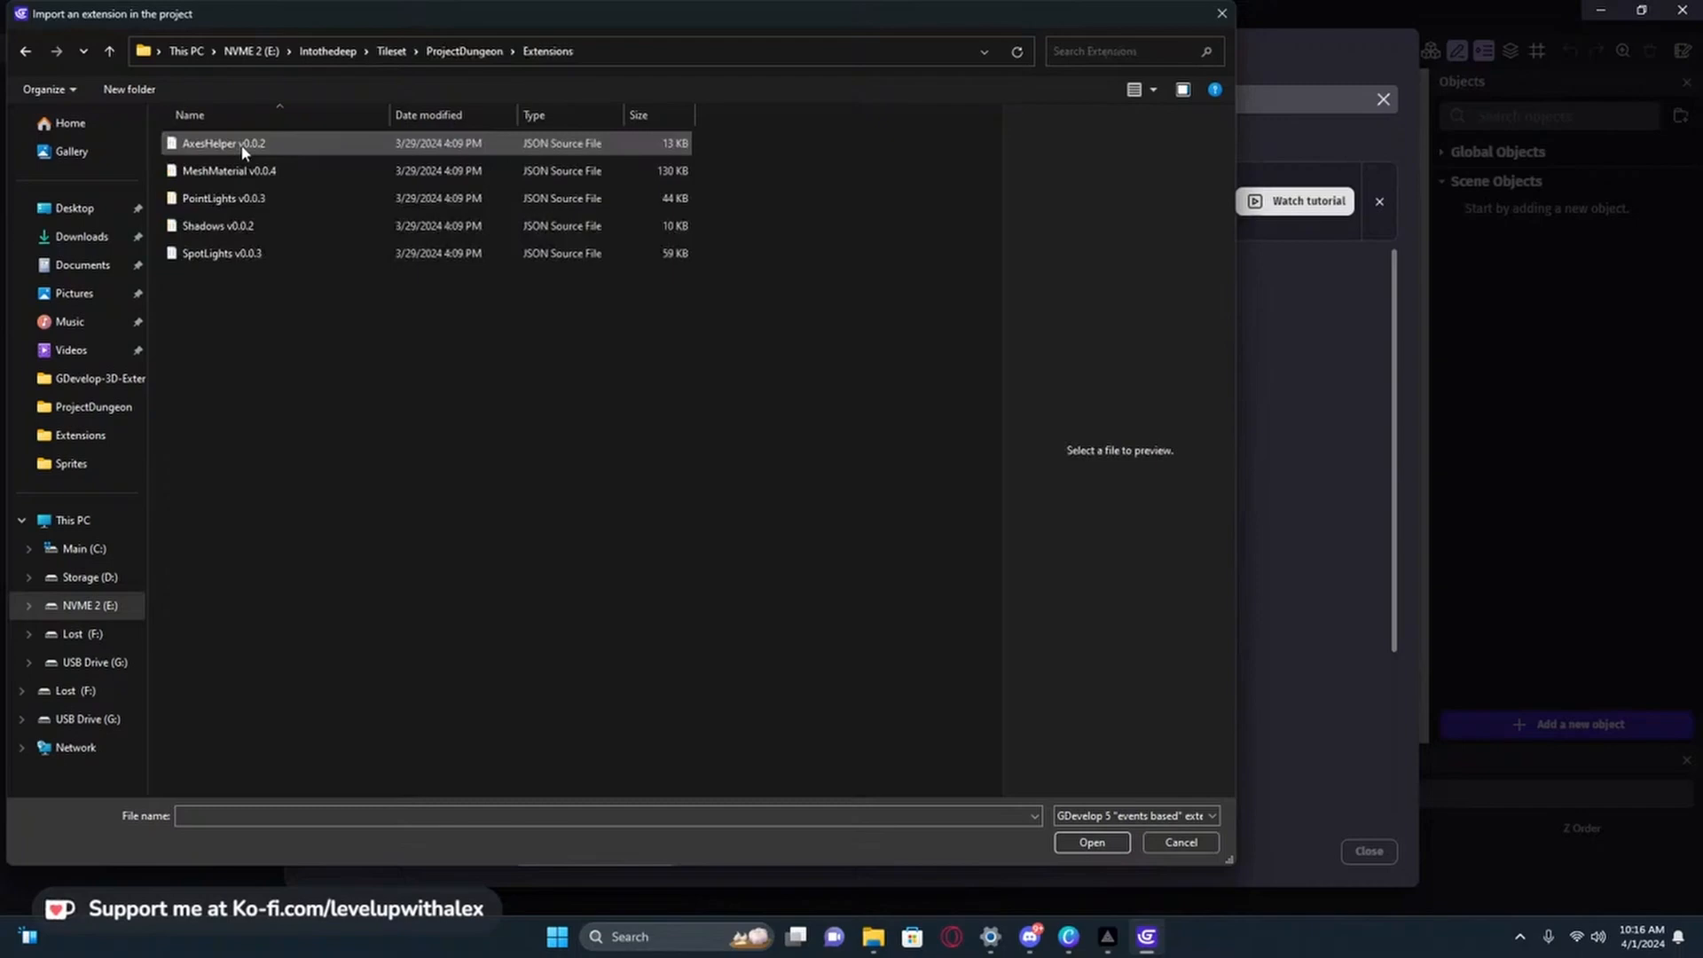
double_click(234, 227)
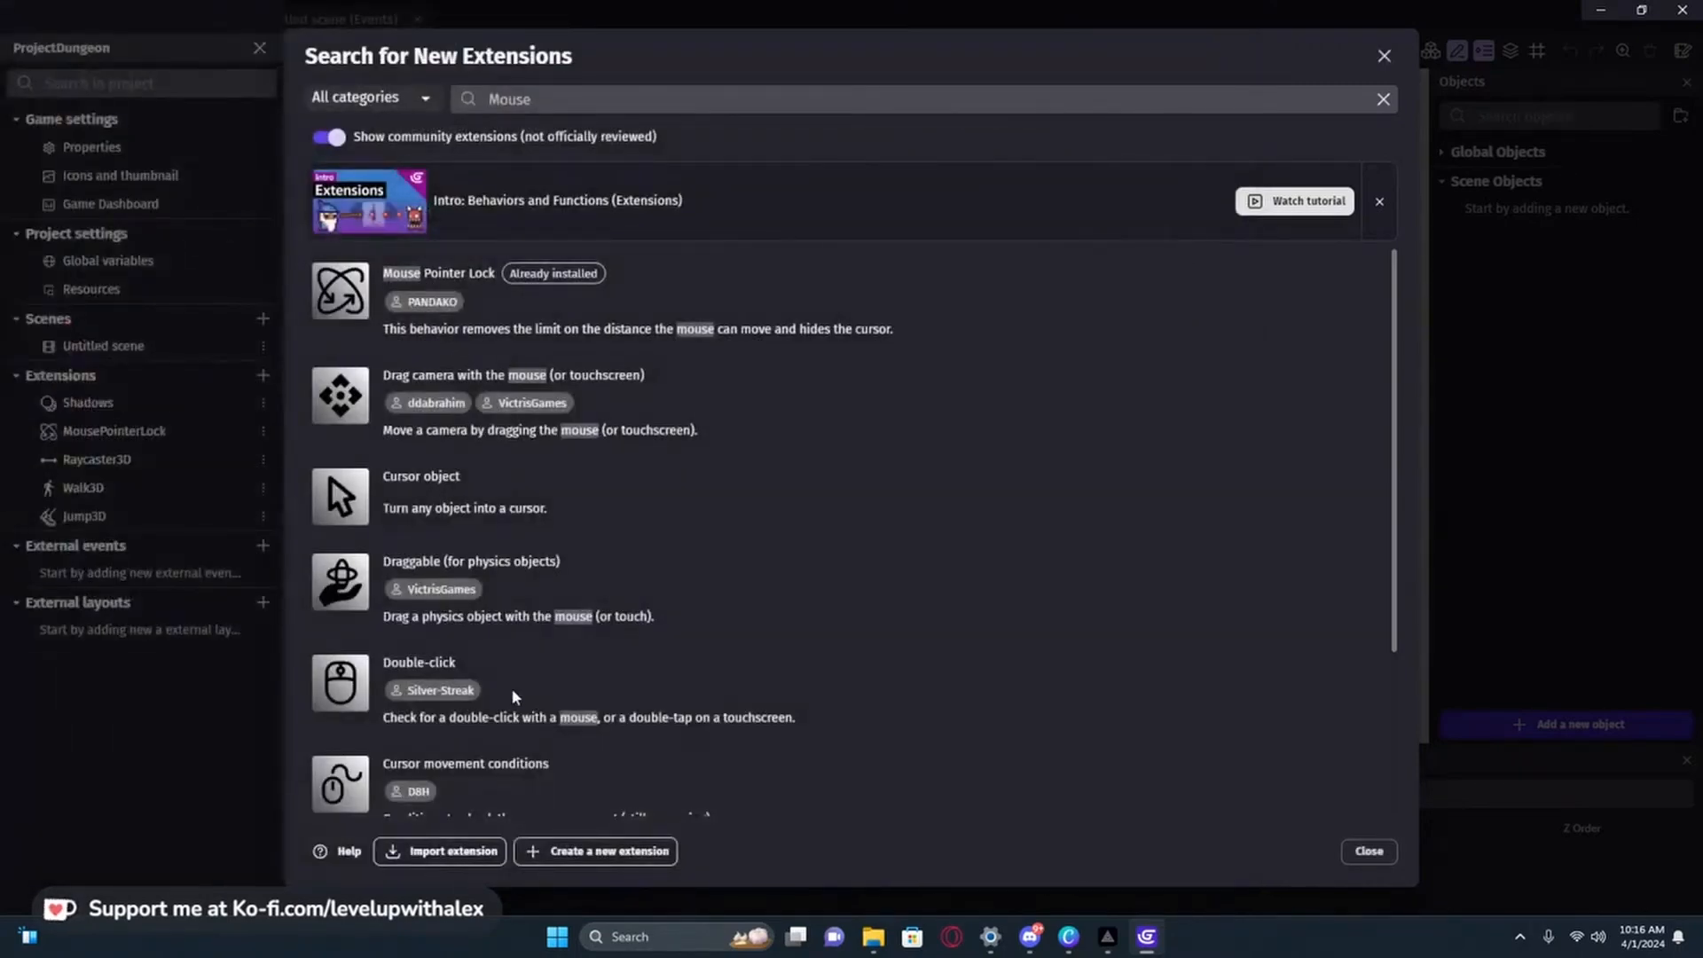
- Import the PointLights v0.0.3 and SpotLights v0.0.3 extension files from the same Extensions folder
left_click(446, 852)
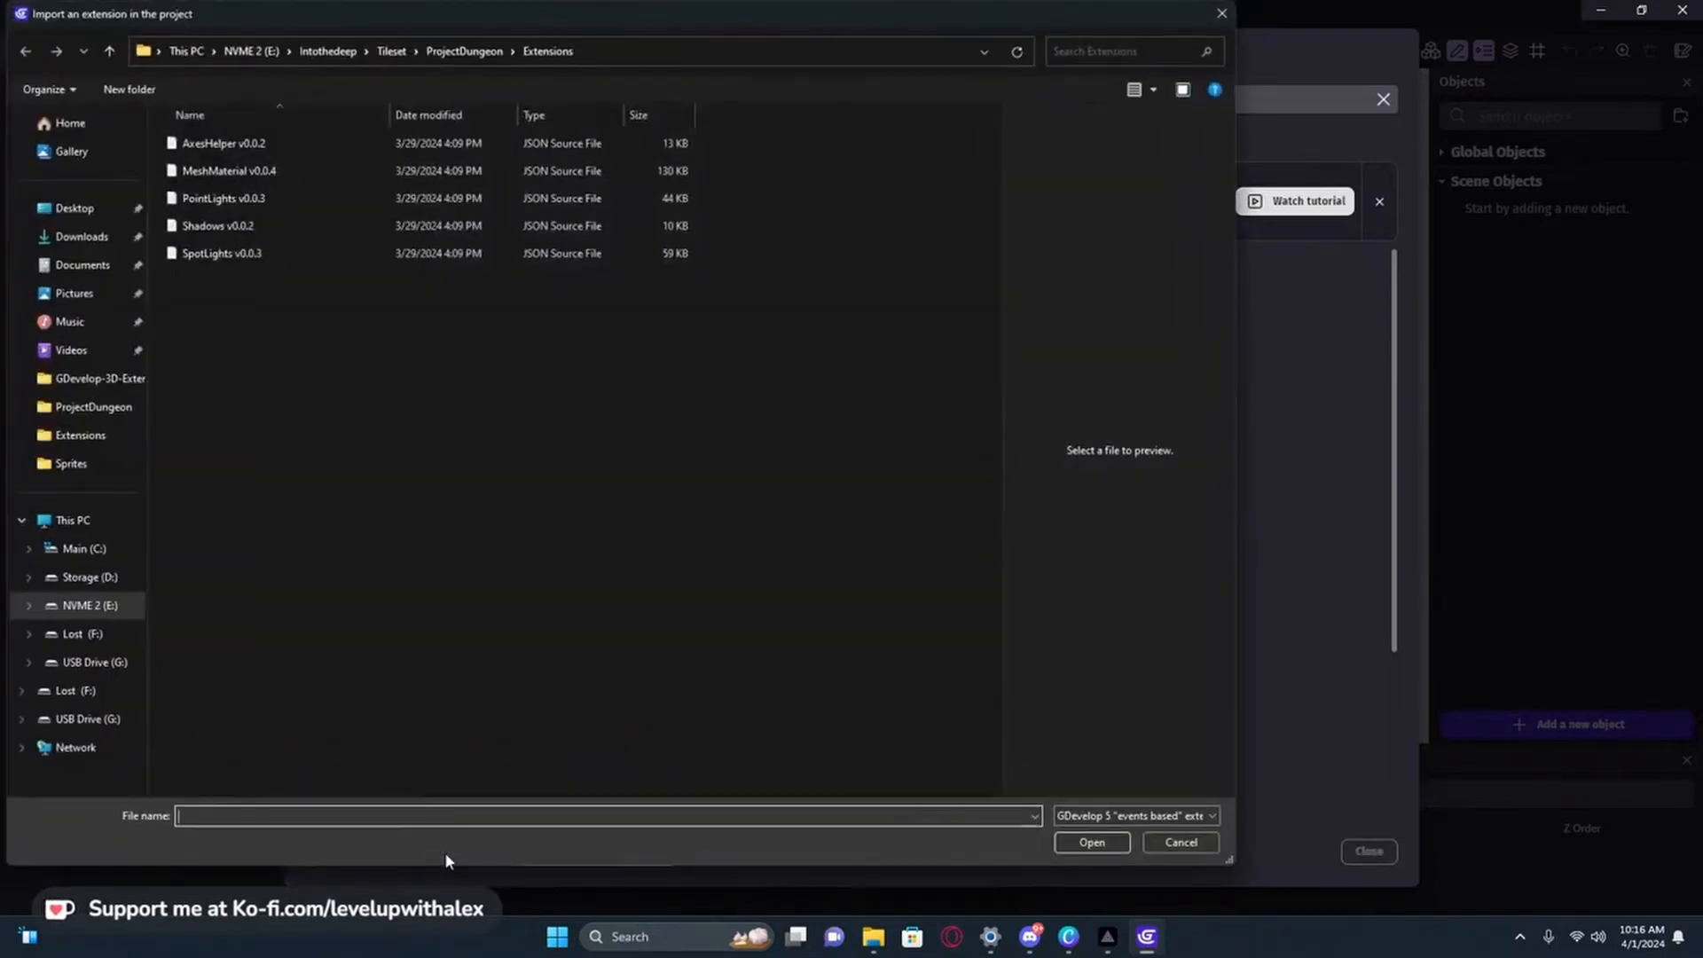
left_click(252, 199)
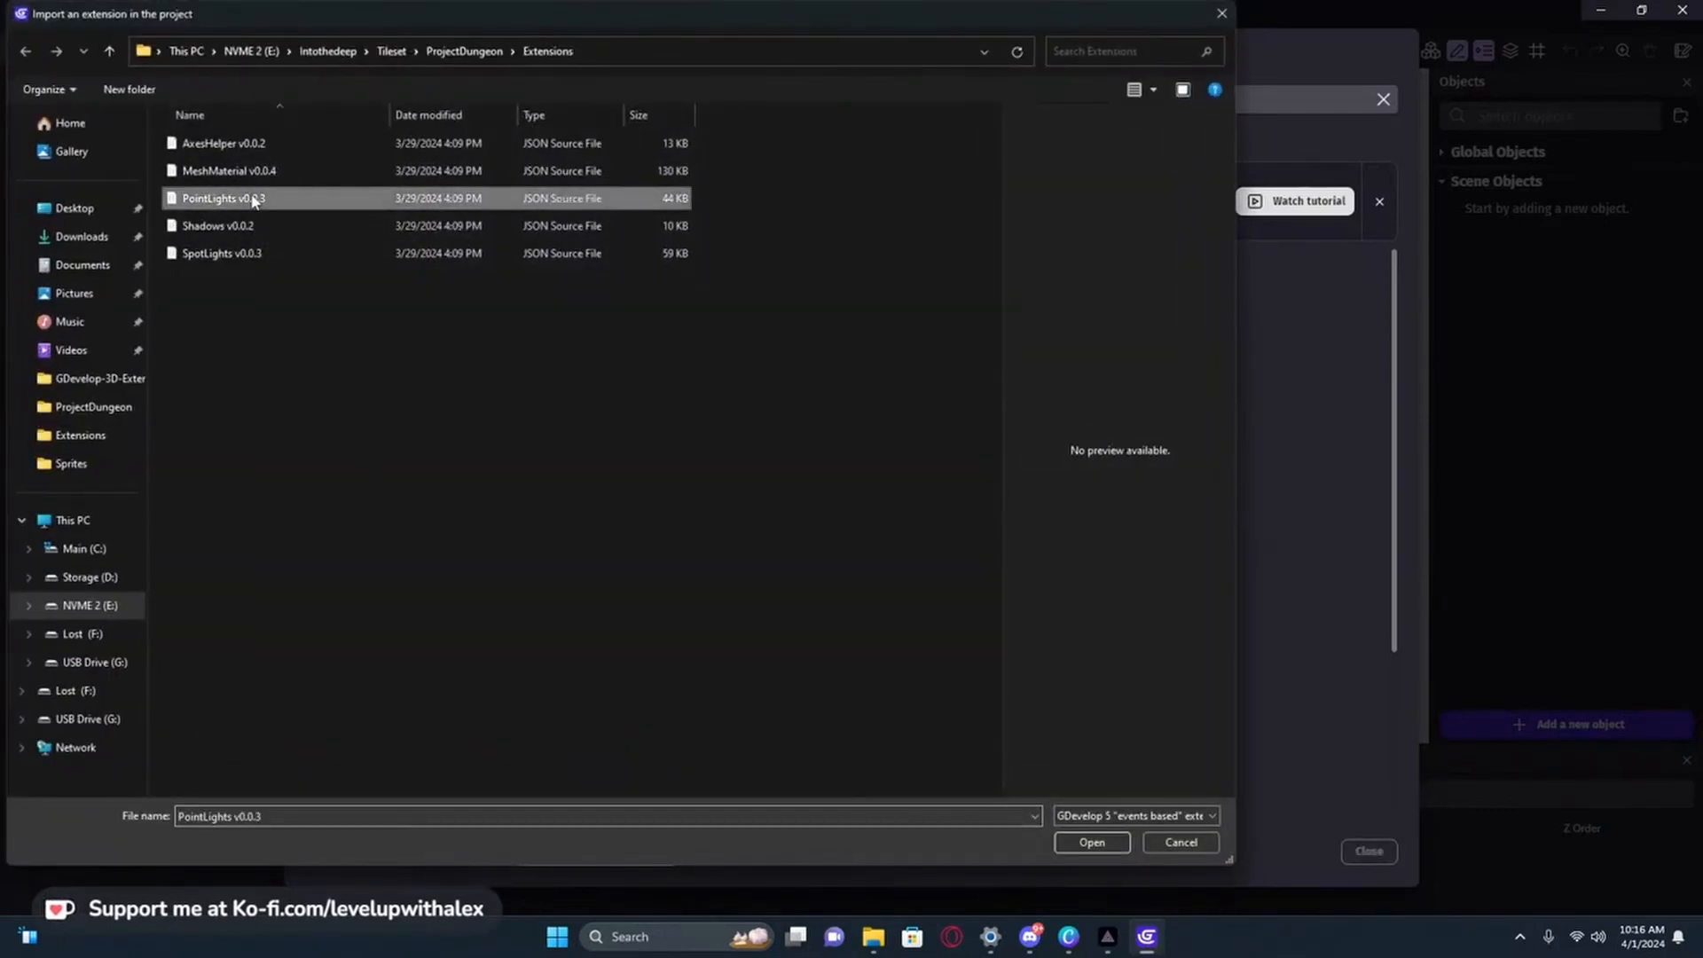
double_click(252, 199)
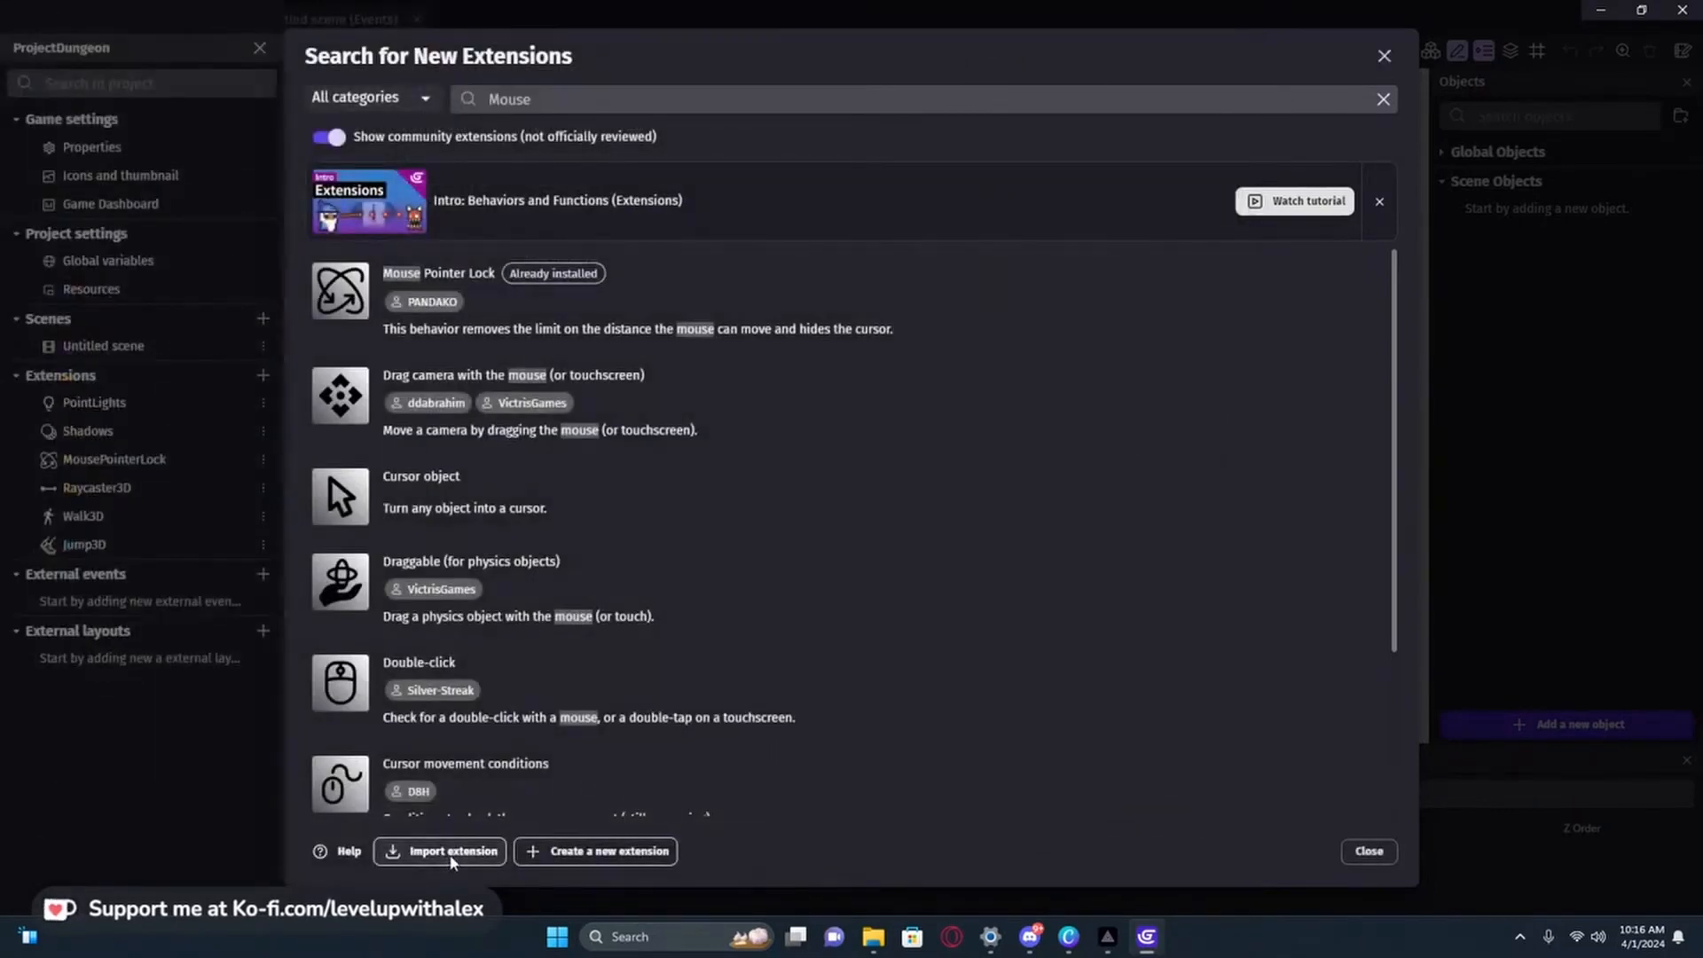
left_click(453, 858)
double_click(235, 260)
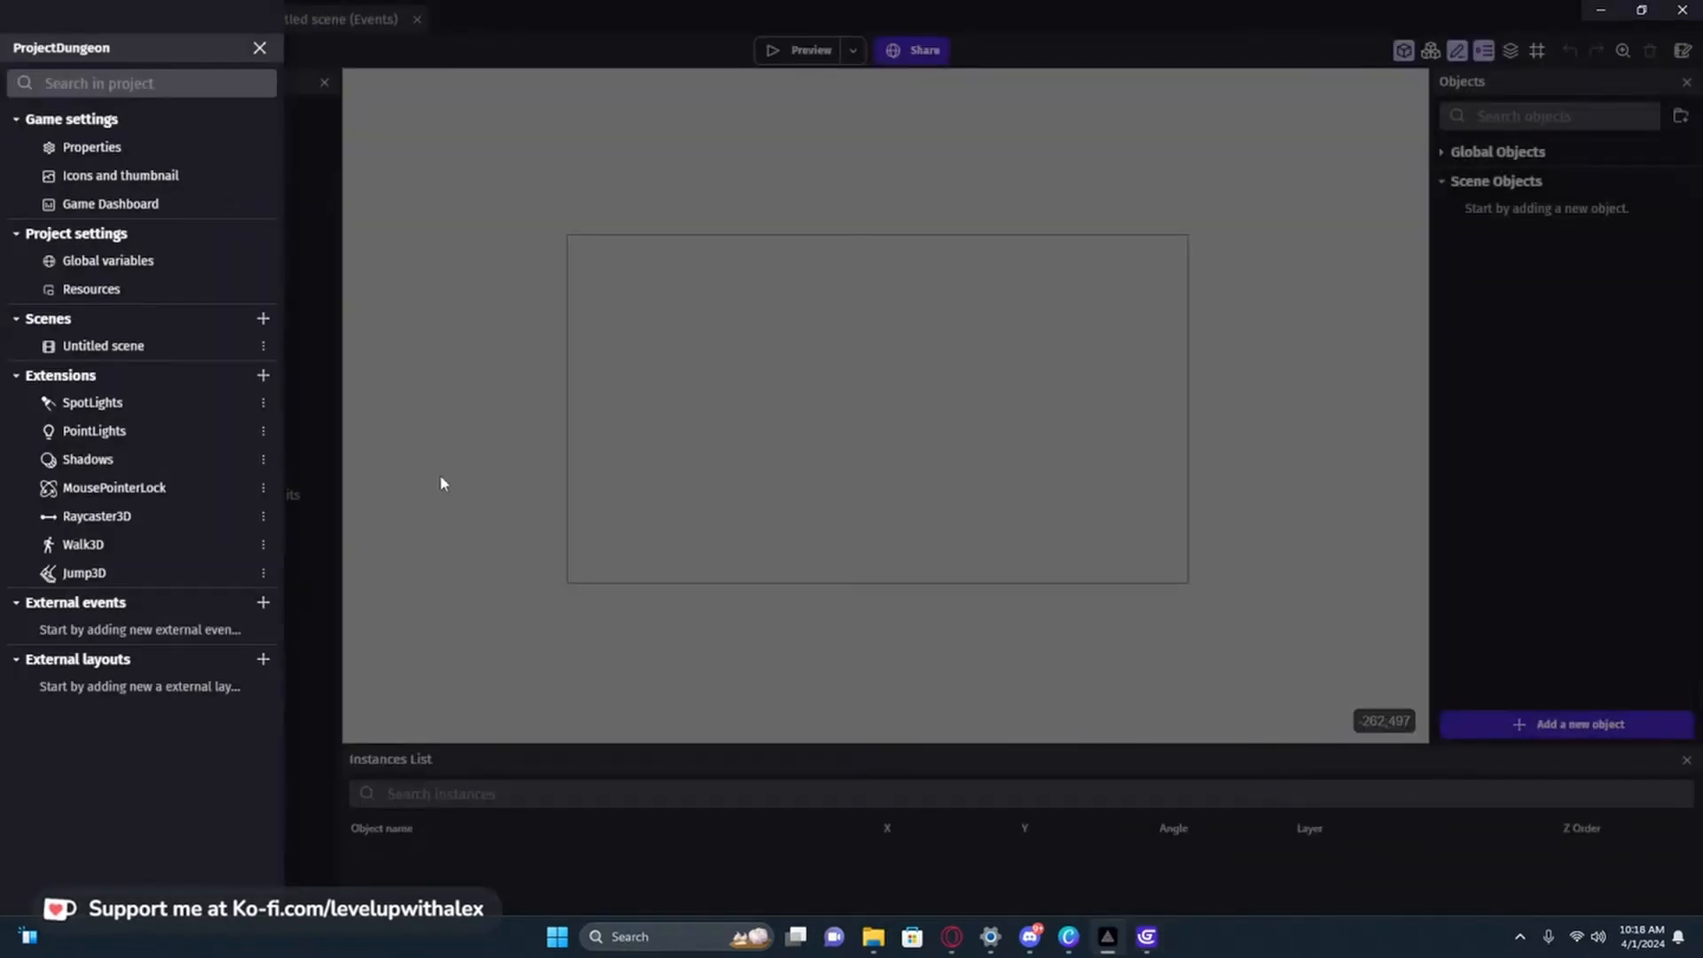
- Add a global variable of type Structure named Controls
left_click(146, 272)
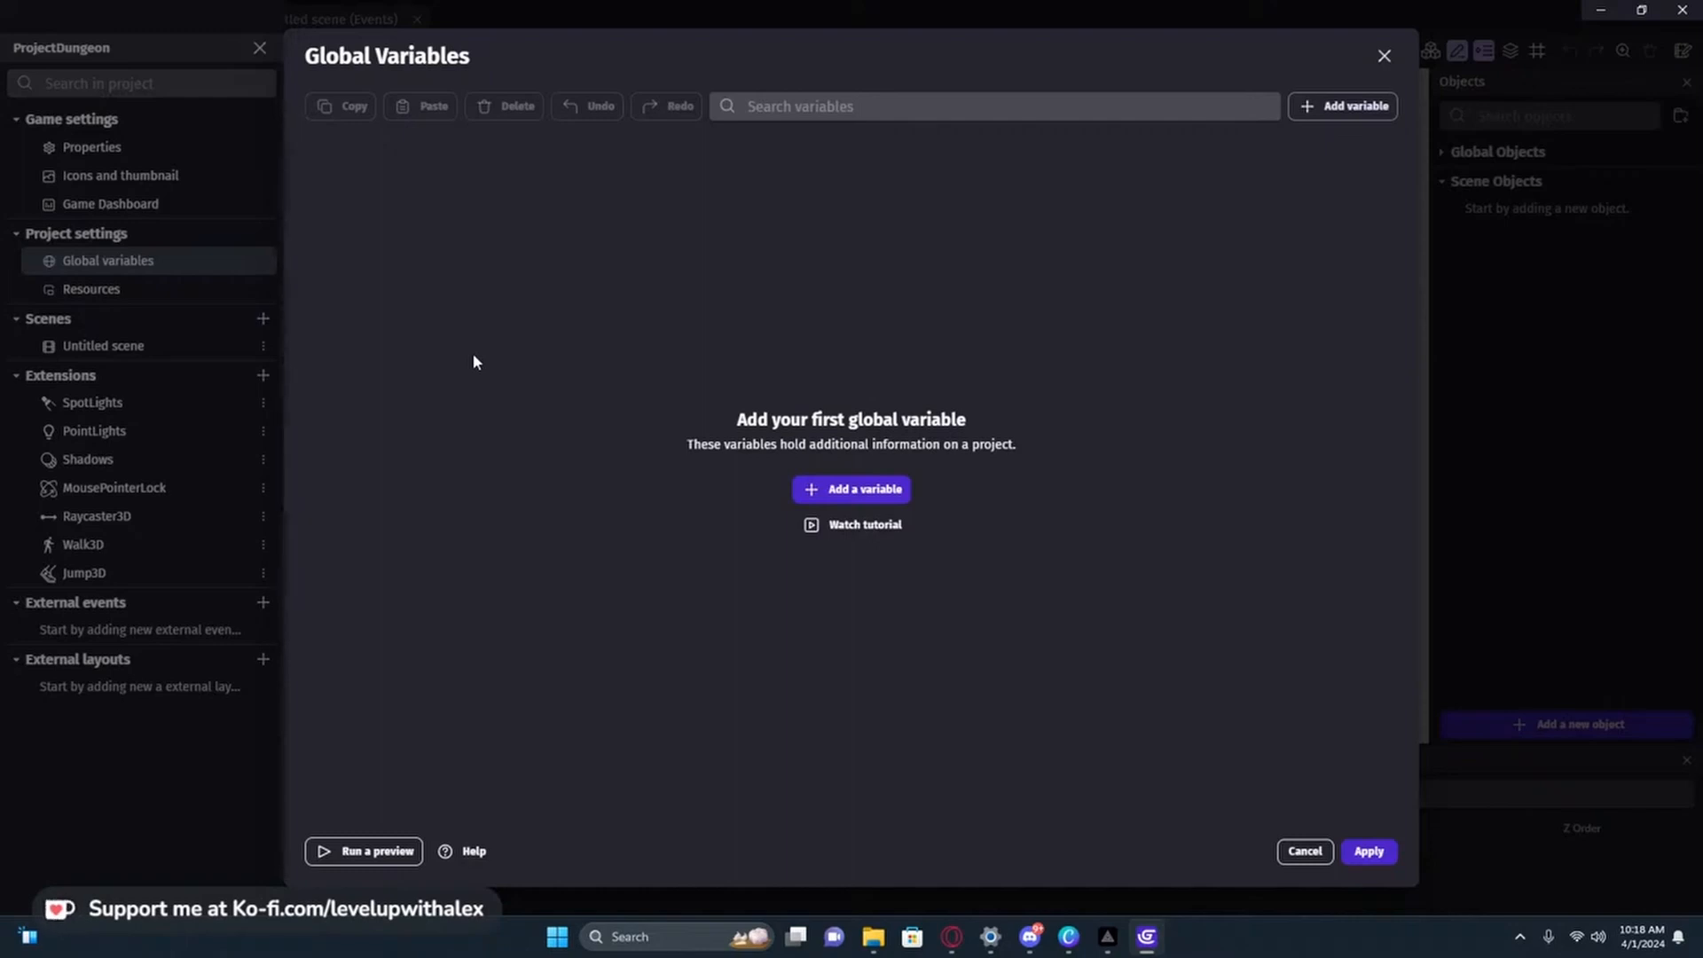
left_click(830, 488)
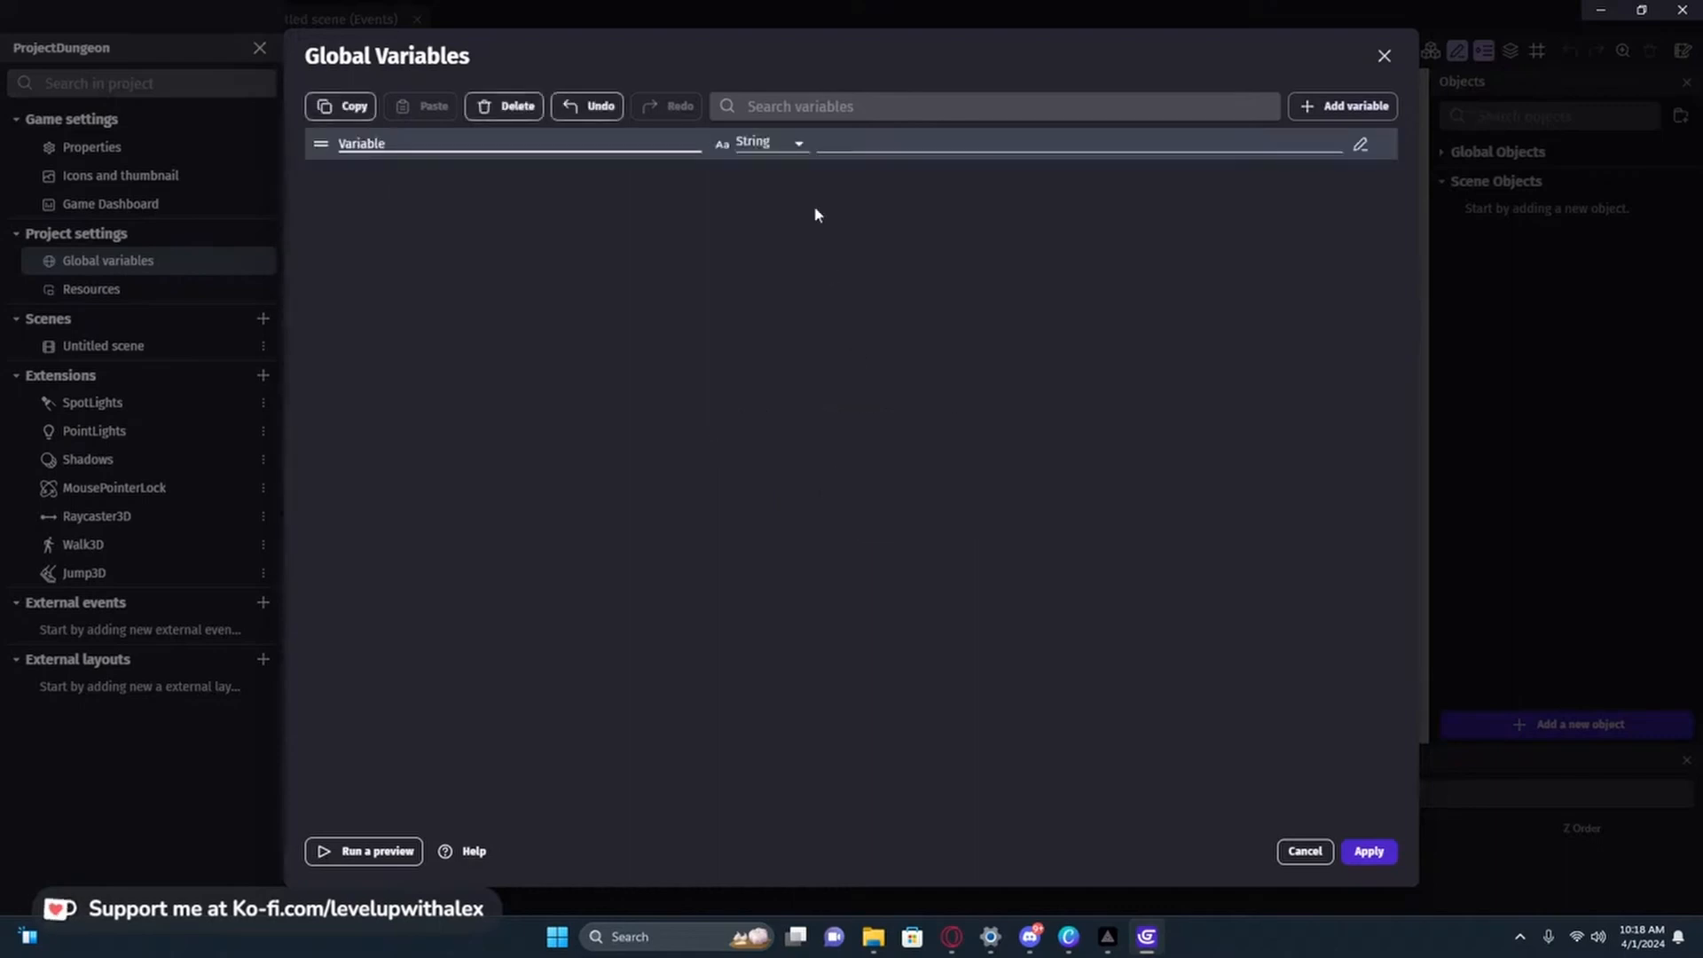
left_click(788, 146)
left_click(780, 225)
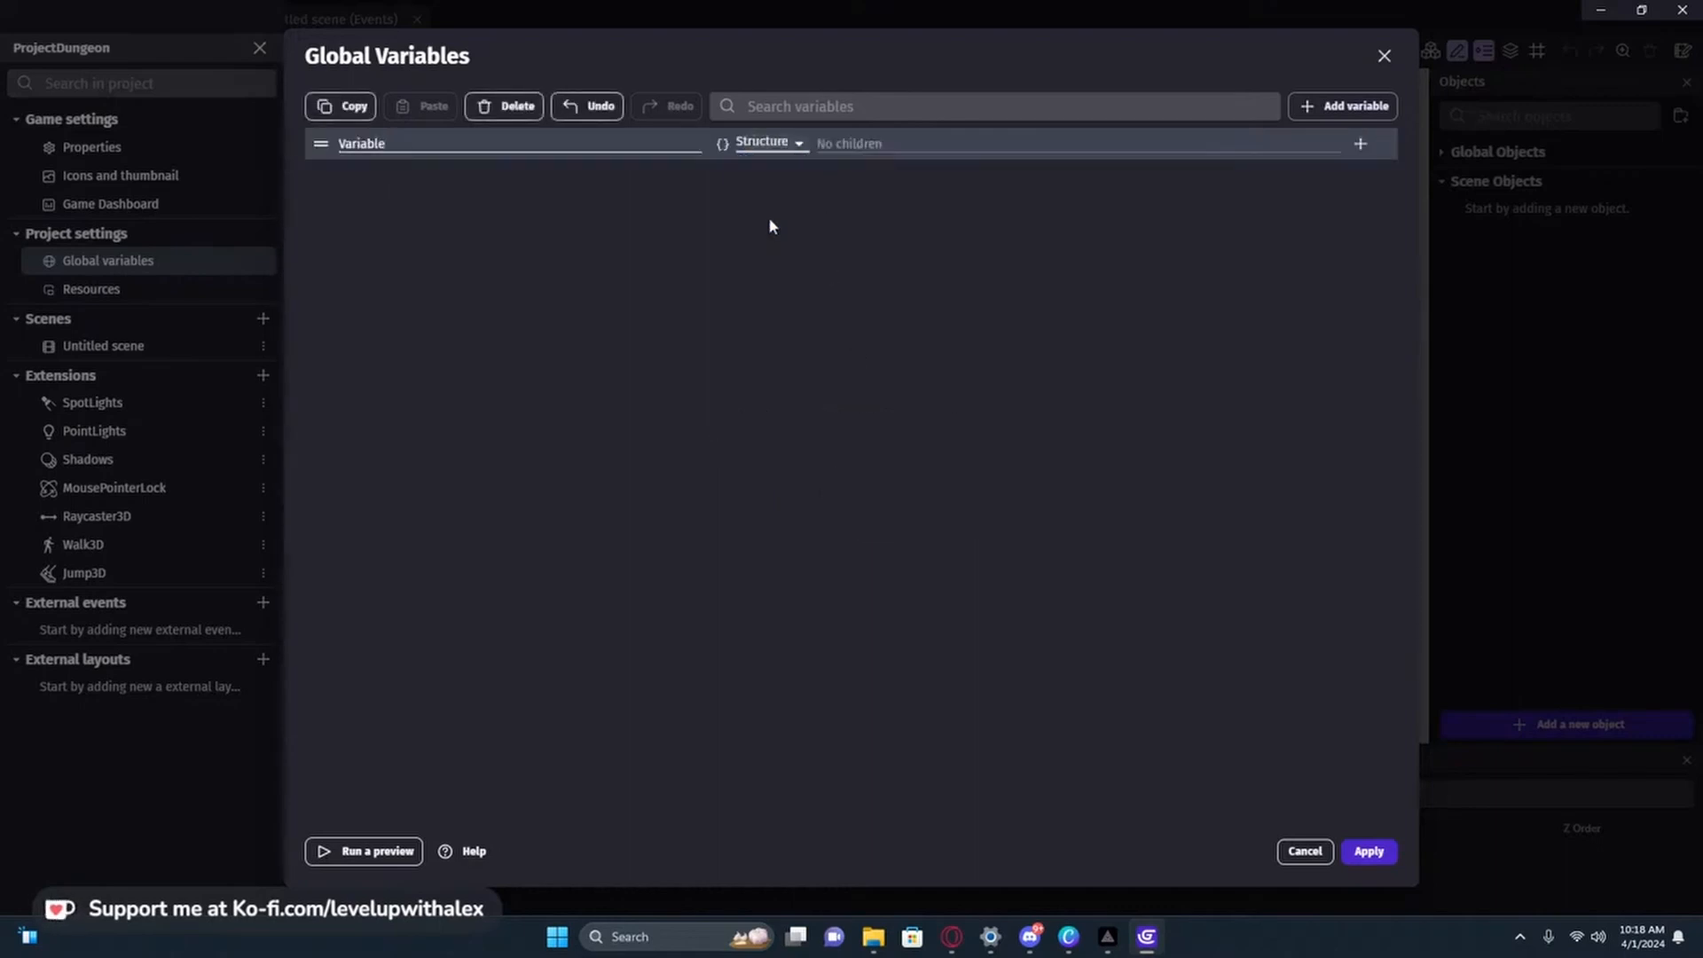
left_click_drag(450, 142, 339, 156)
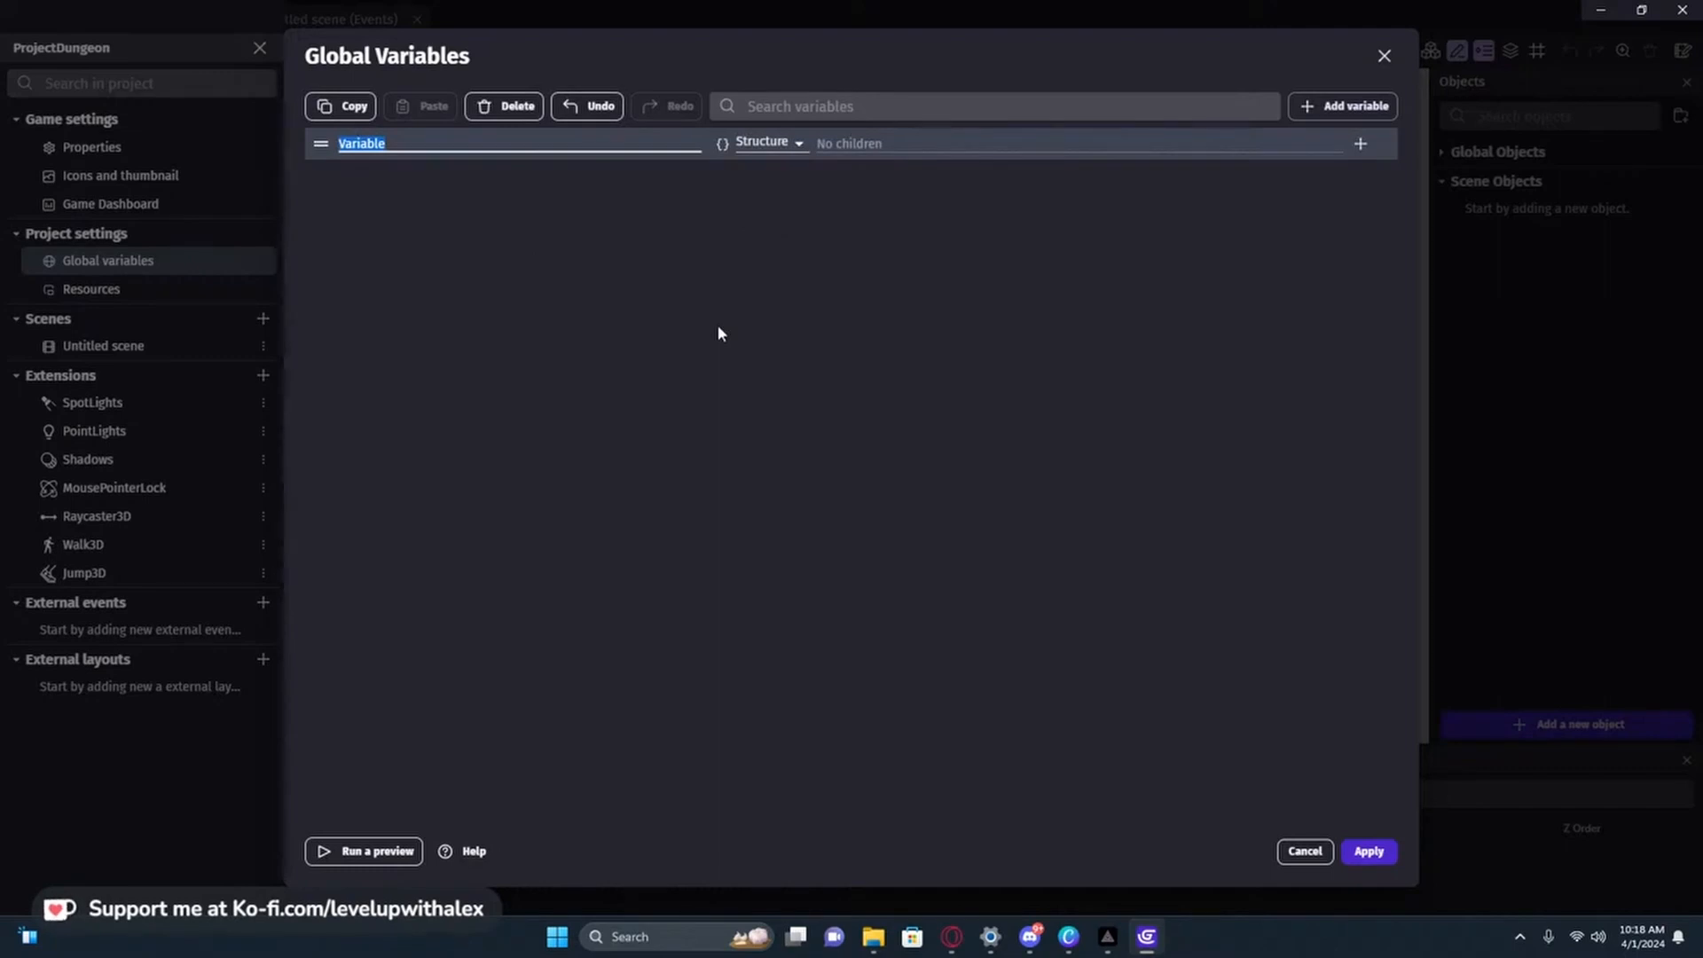
type("Controls")
- Add five child variables to the Controls structure
left_click(1360, 144)
left_click(1360, 144)
left_click(1360, 144)
left_click(1361, 144)
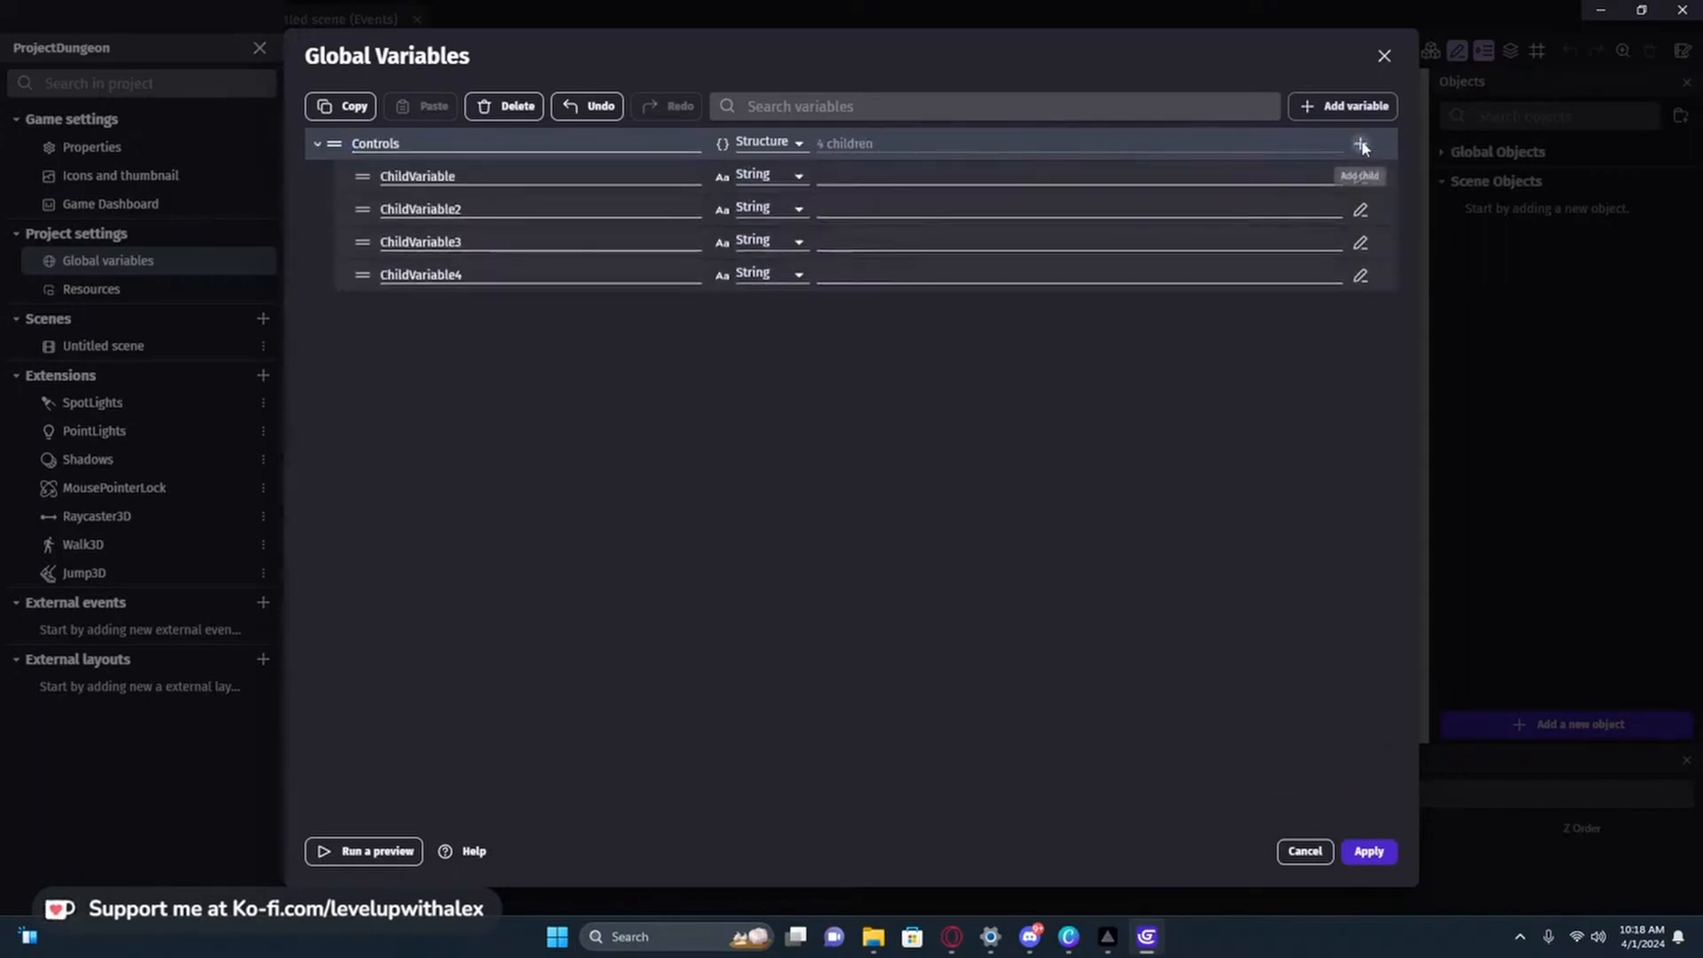
left_click(1361, 145)
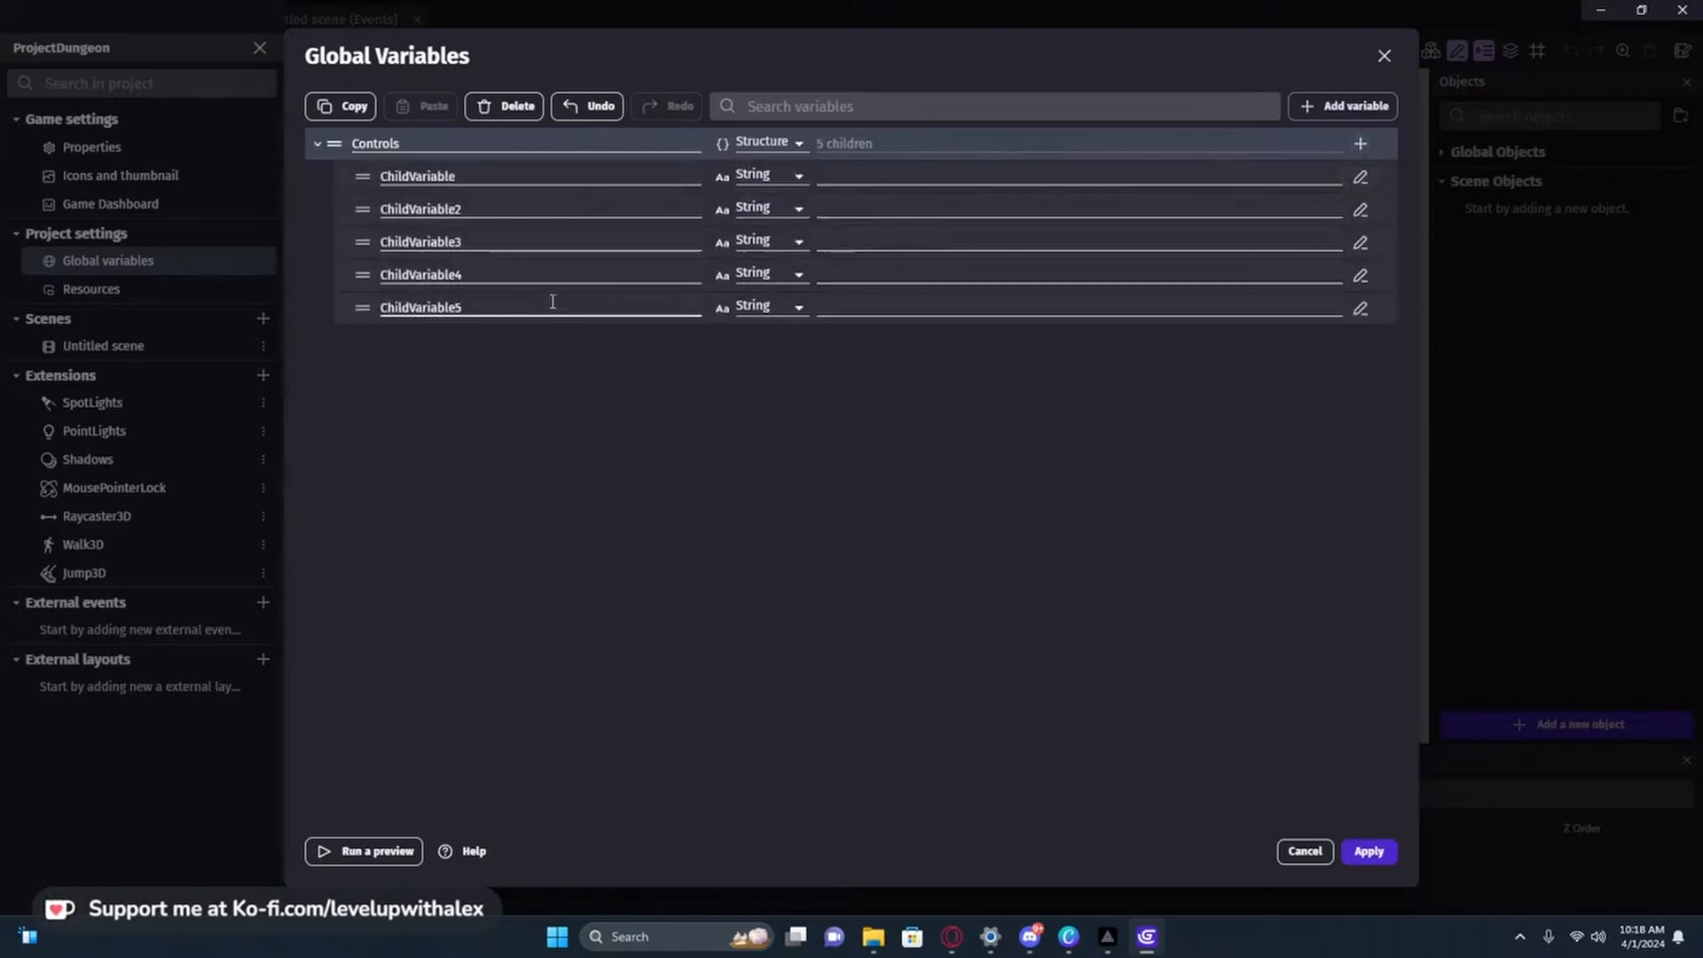
- Rename ChildVariable to Forward and ChildVariable2 to Left in the Controls structure
double_click(430, 175)
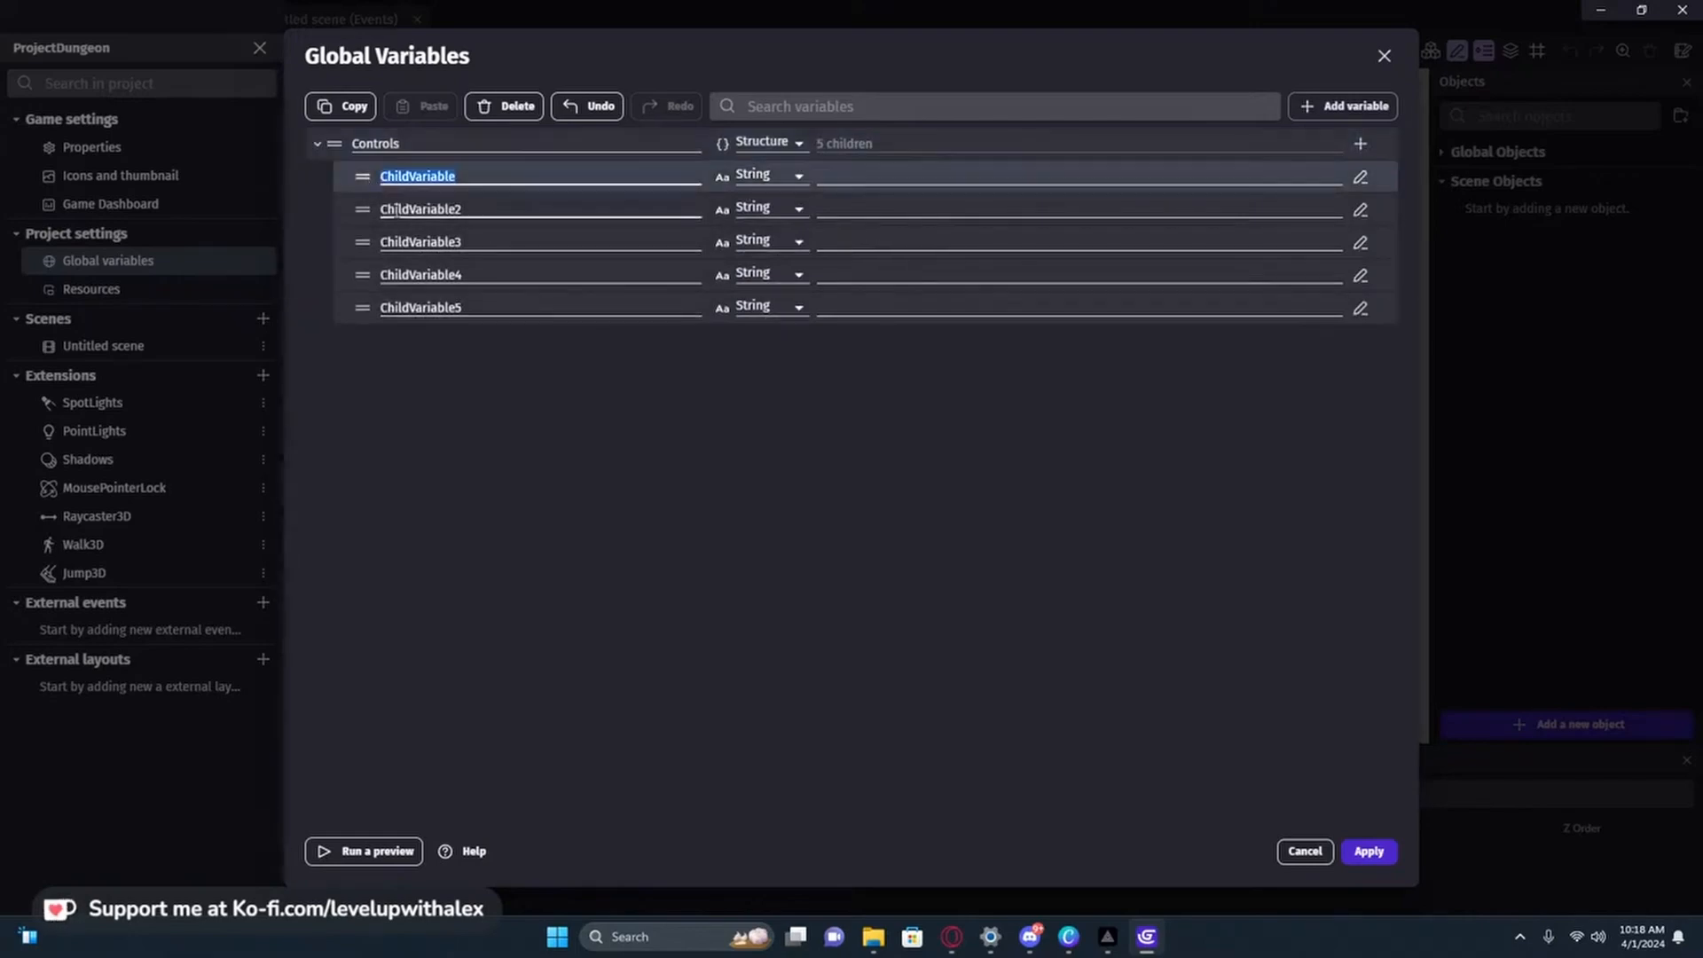
type("Forward")
key("Return")
double_click(391, 177)
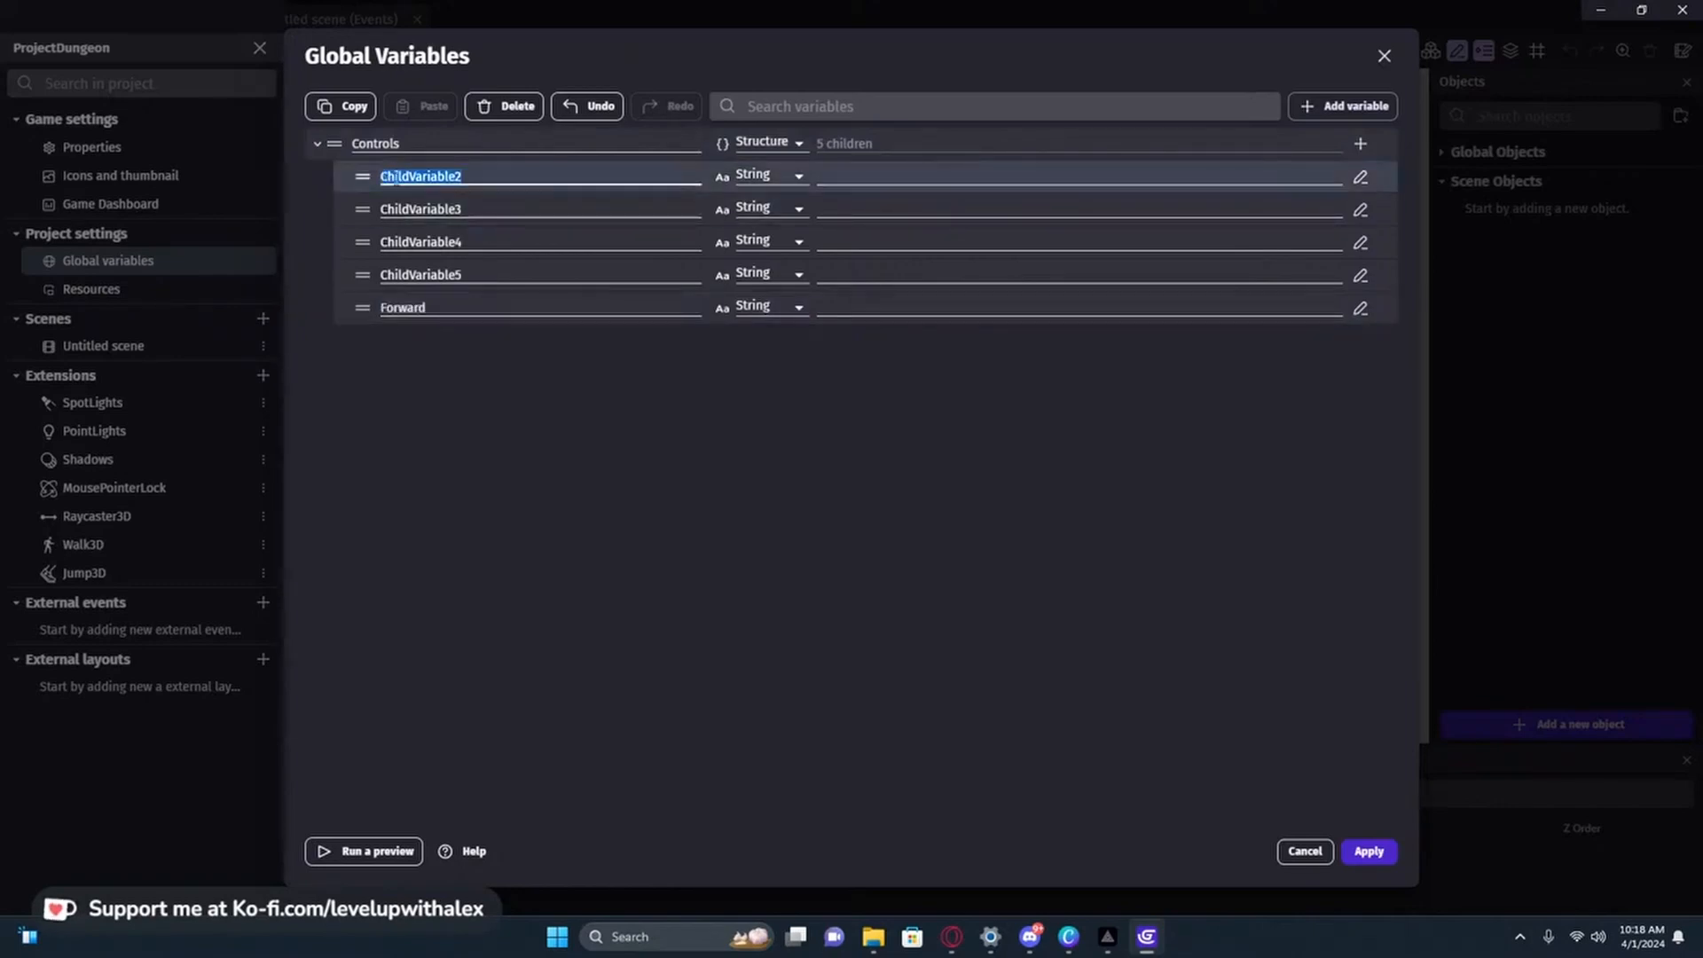
type("Left")
left_click(495, 205)
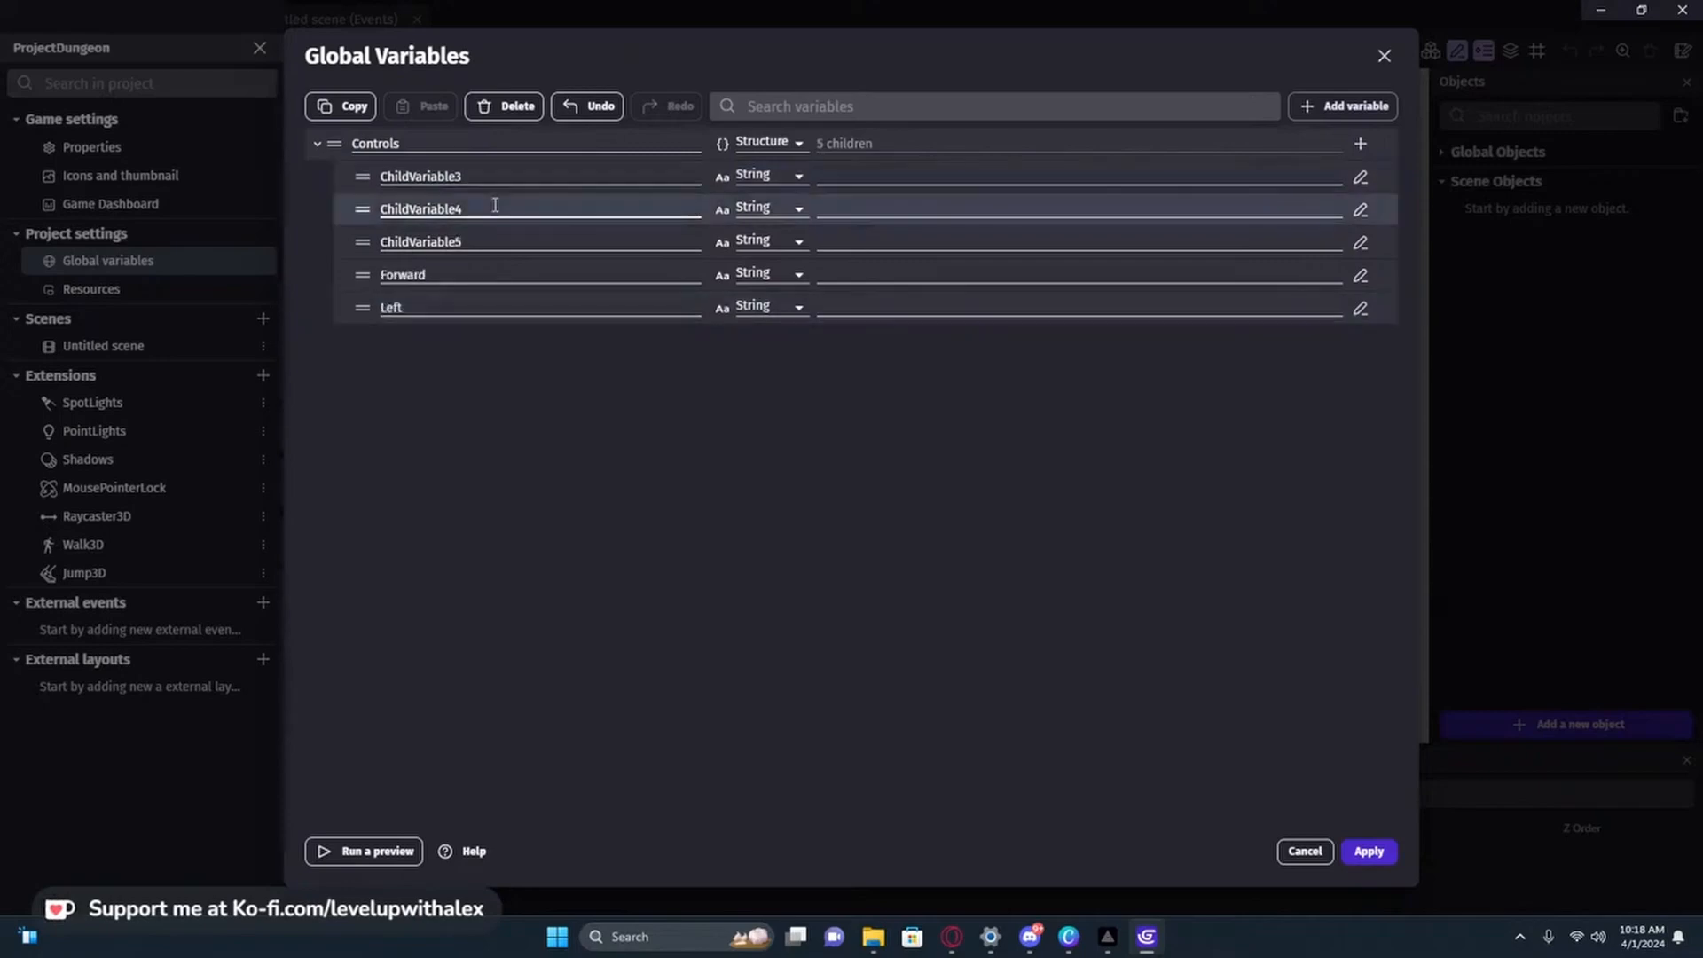
- Rename ChildVariable5 to Right and ChildVariable4 to Backwards in the Controls structure
double_click(497, 237)
type("Right")
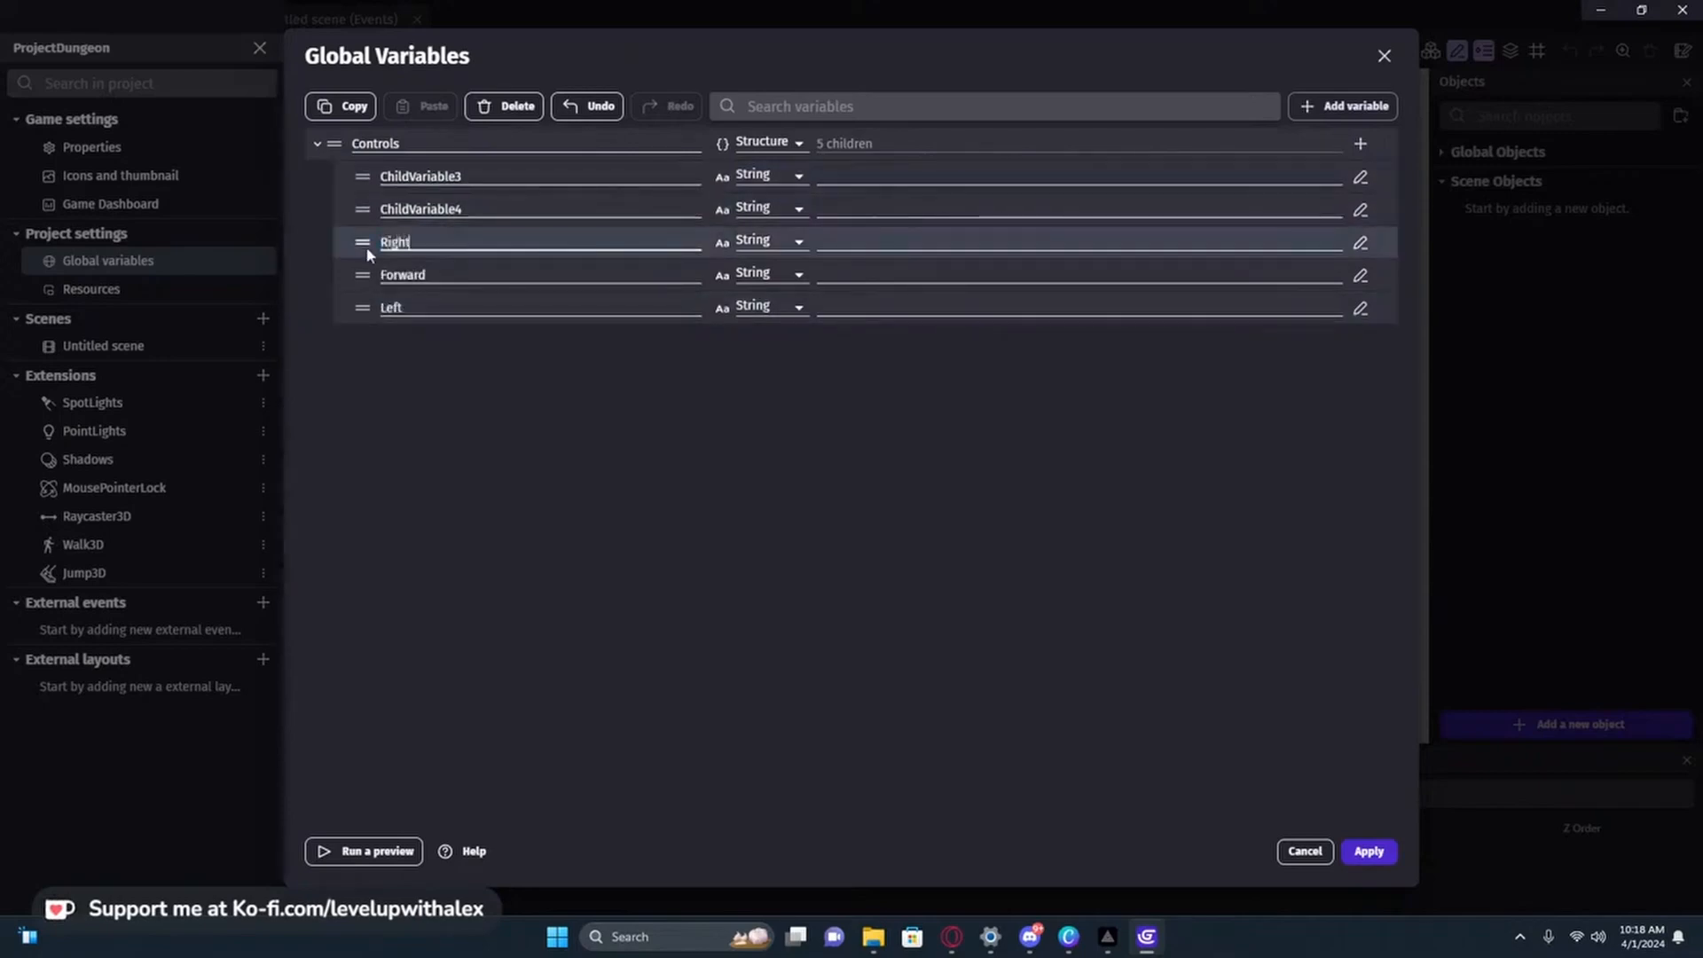
left_click(498, 210)
left_click_drag(498, 211, 374, 217)
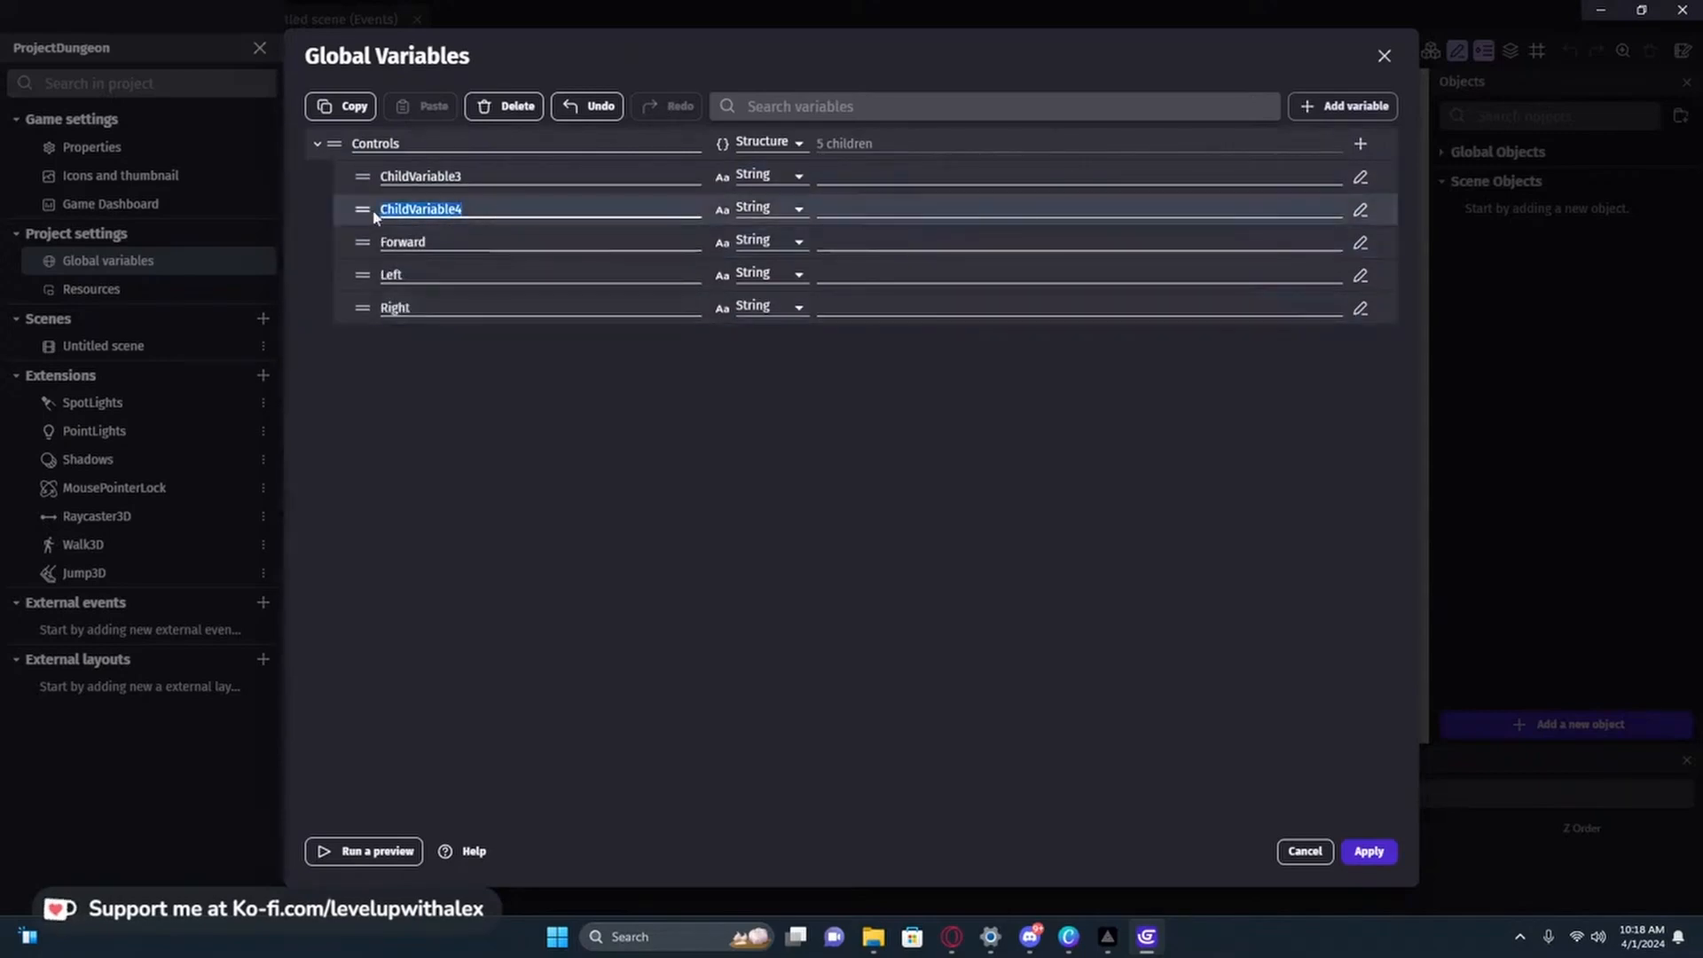
type("Backwards")
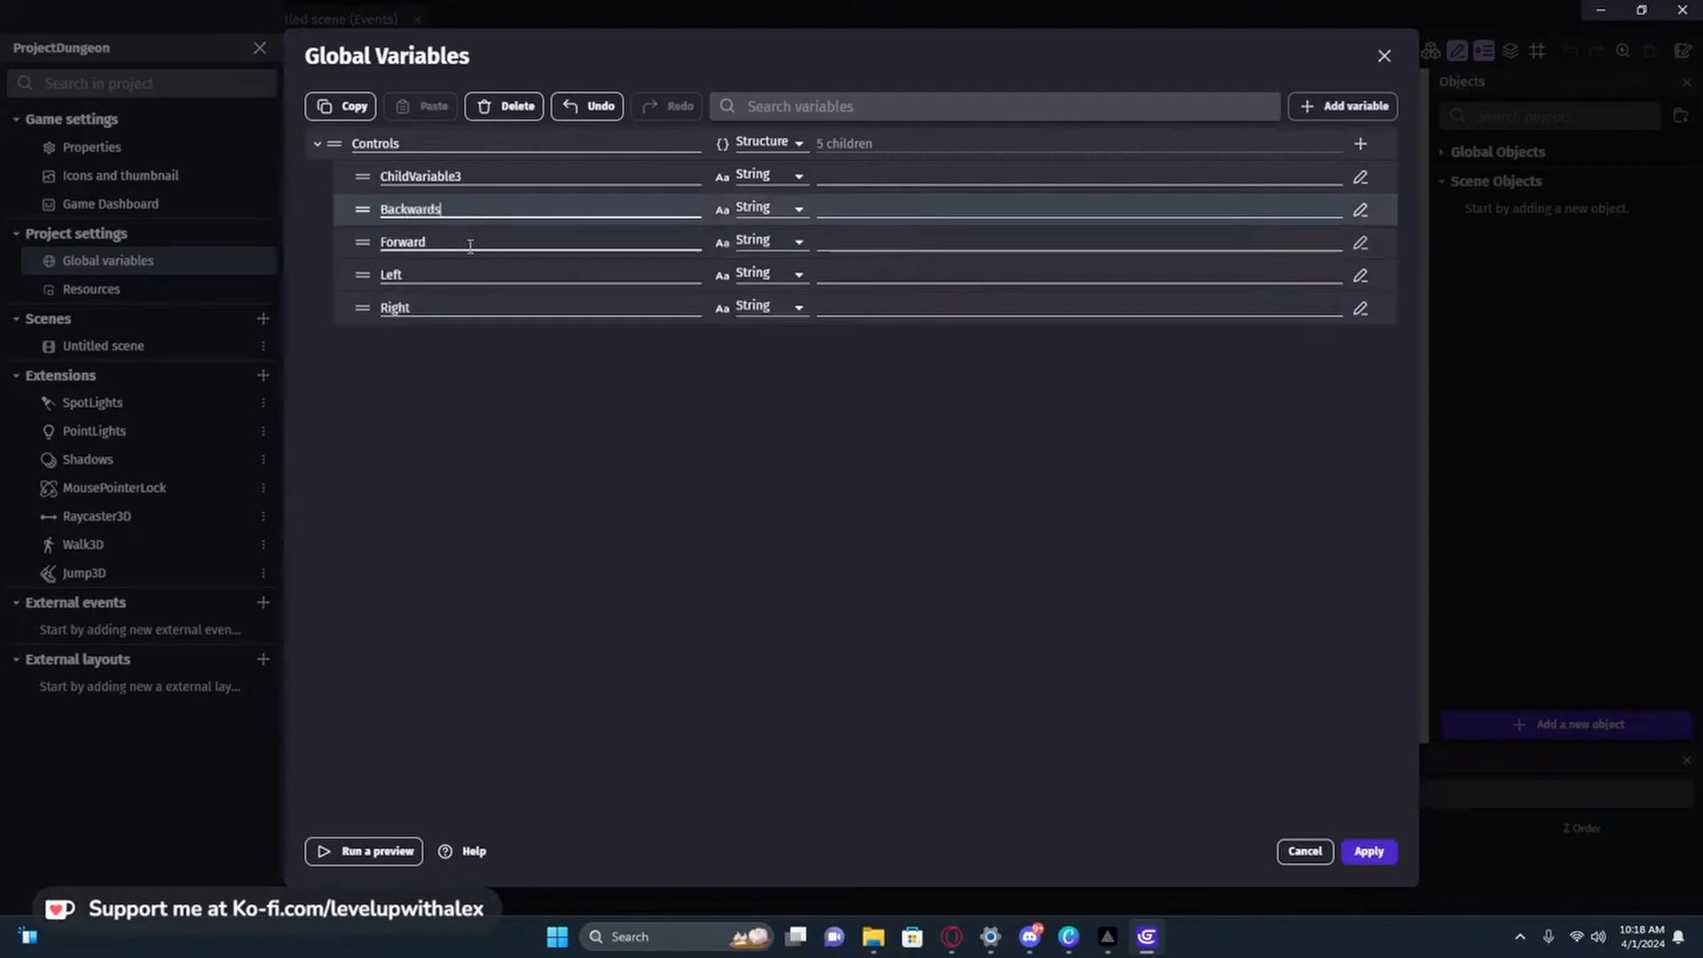
- Rename ChildVariable3 to Jump in the Controls structure
left_click(502, 175)
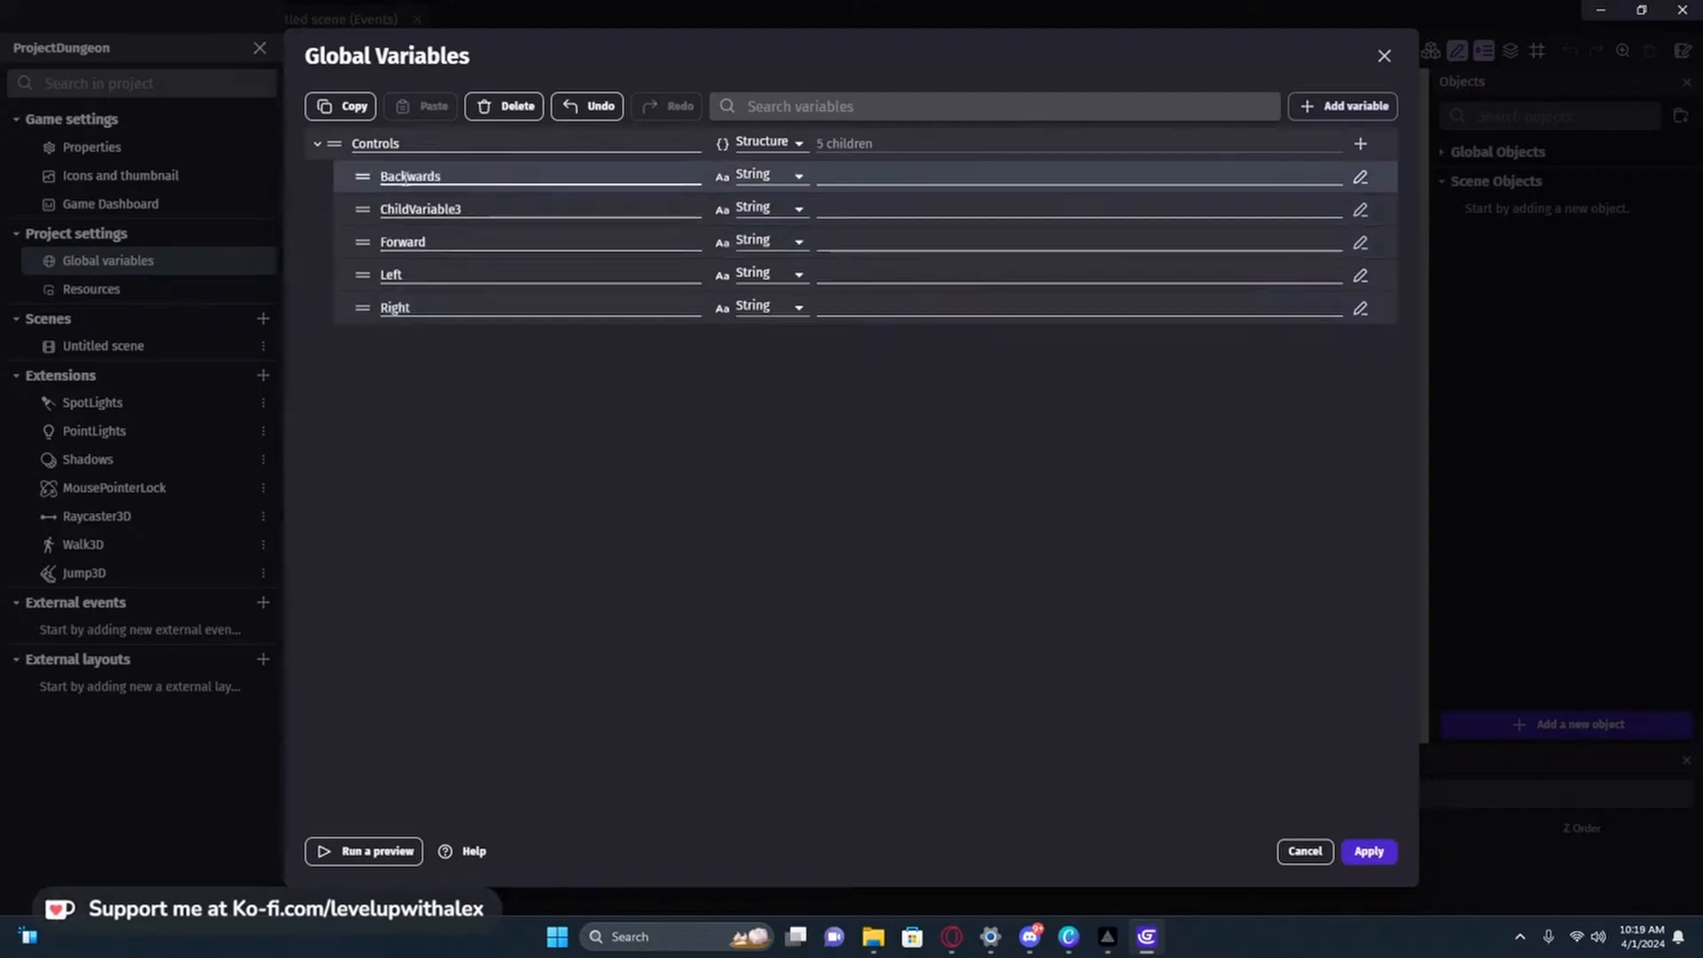
left_click_drag(479, 210, 380, 210)
type("Jump")
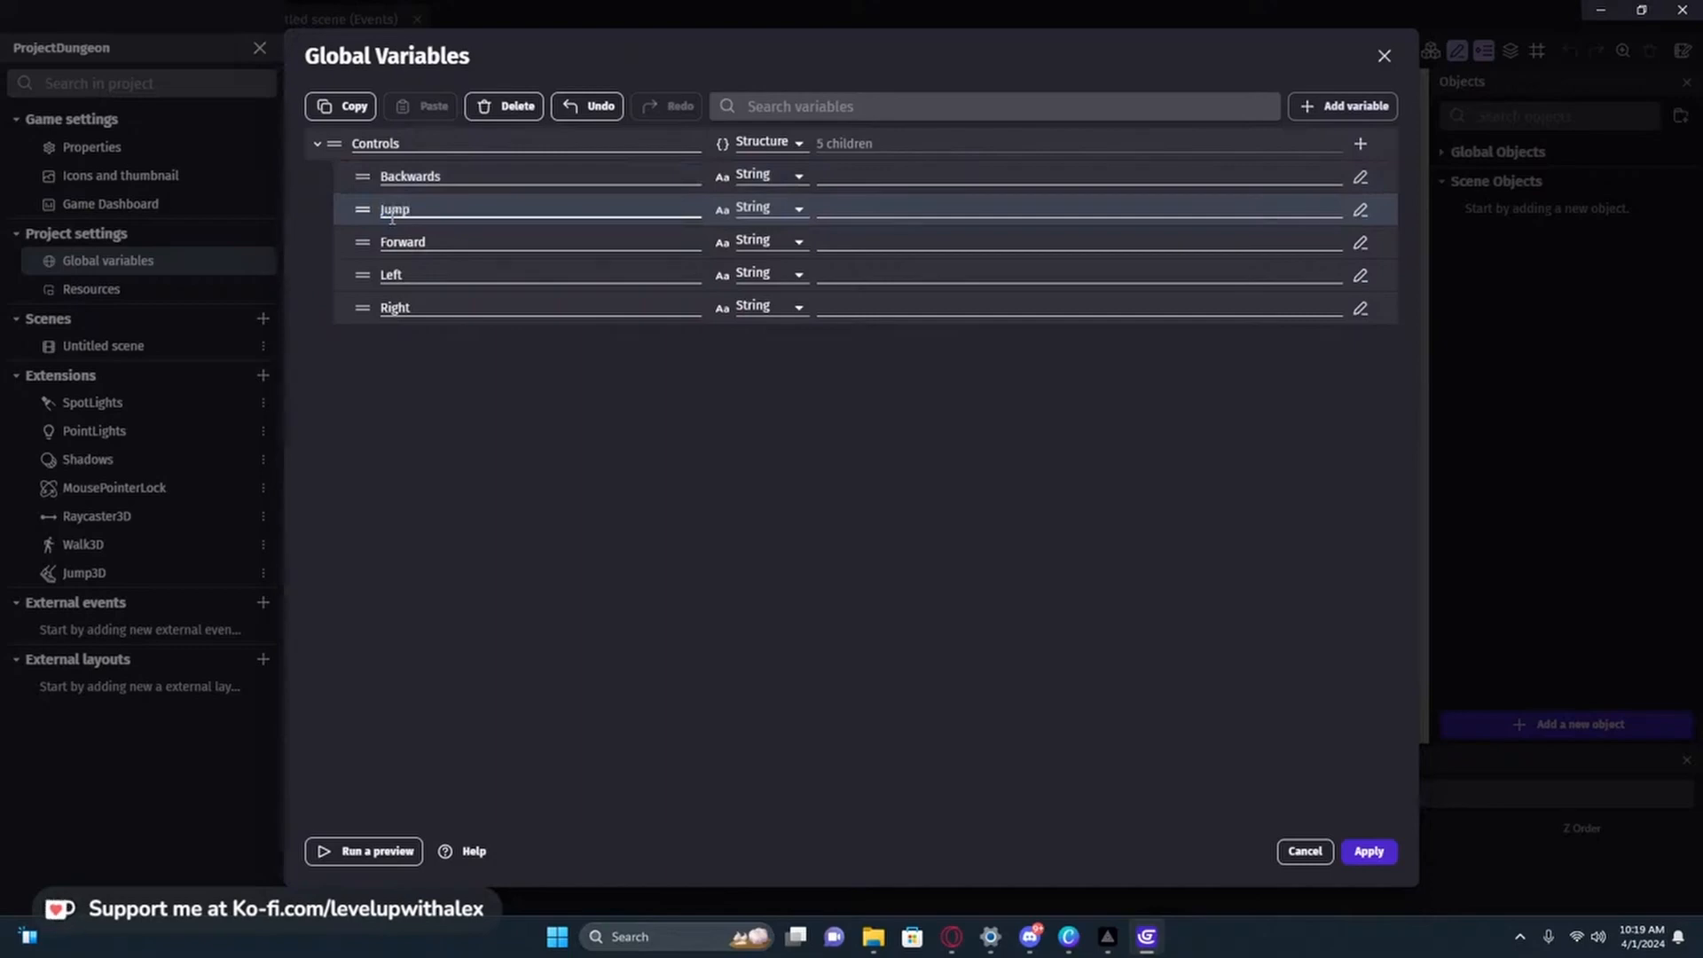
left_click(470, 463)
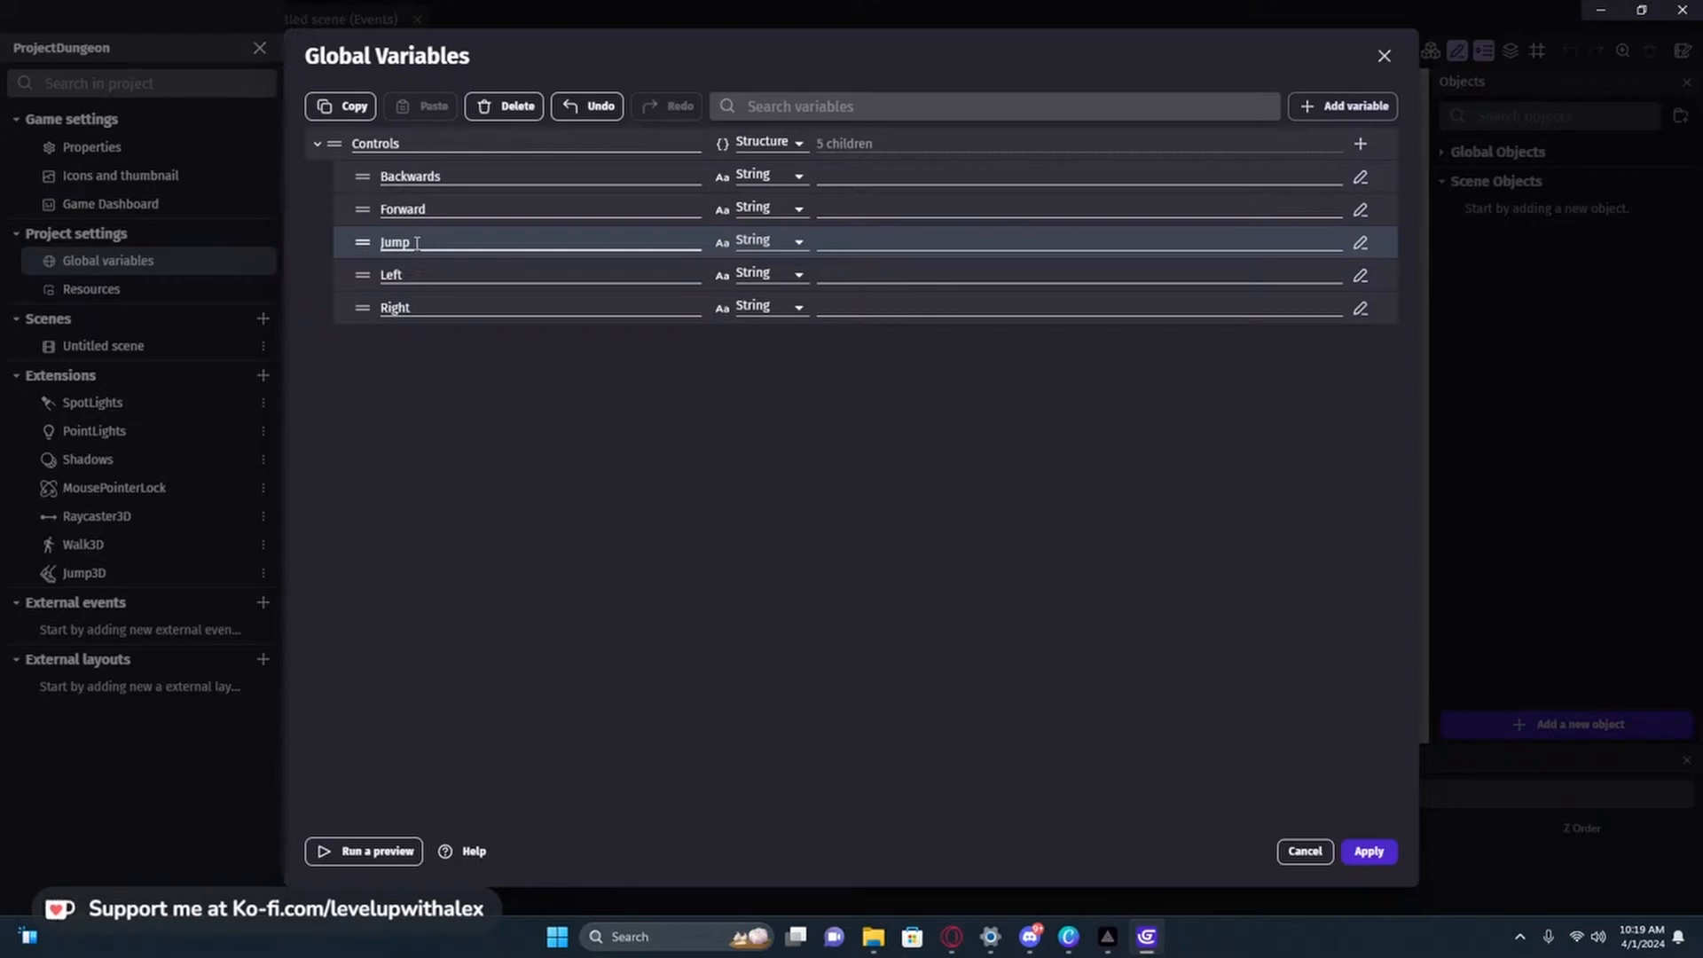
left_click_drag(417, 243, 376, 246)
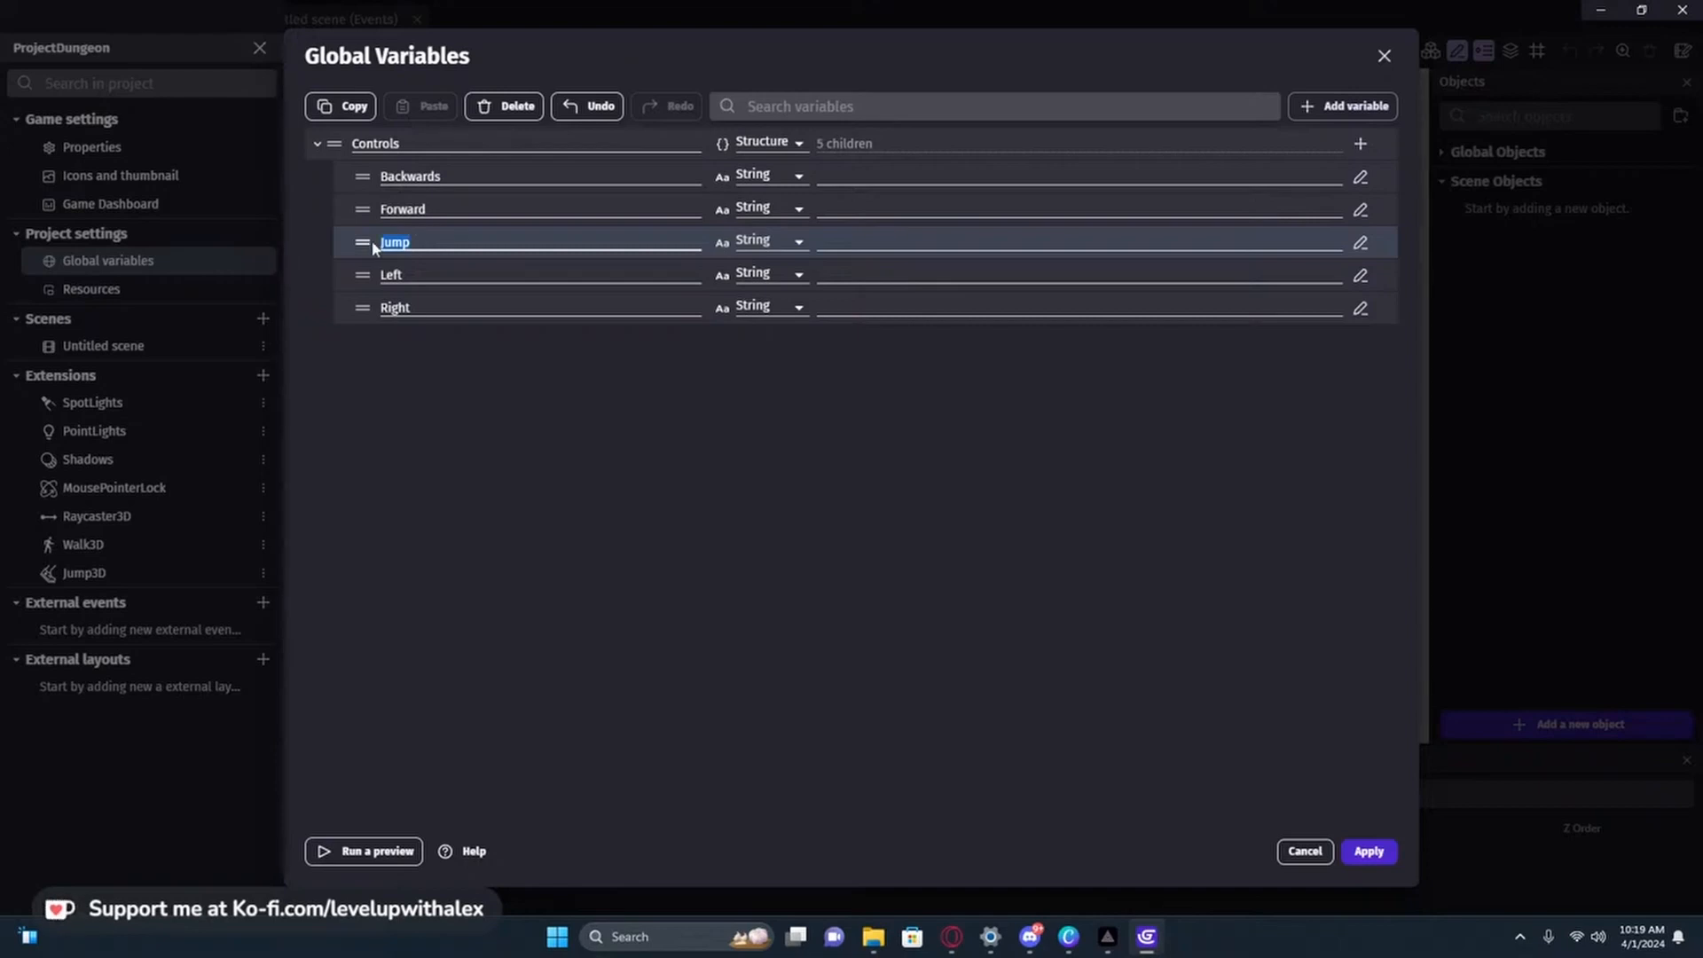
left_click(411, 454)
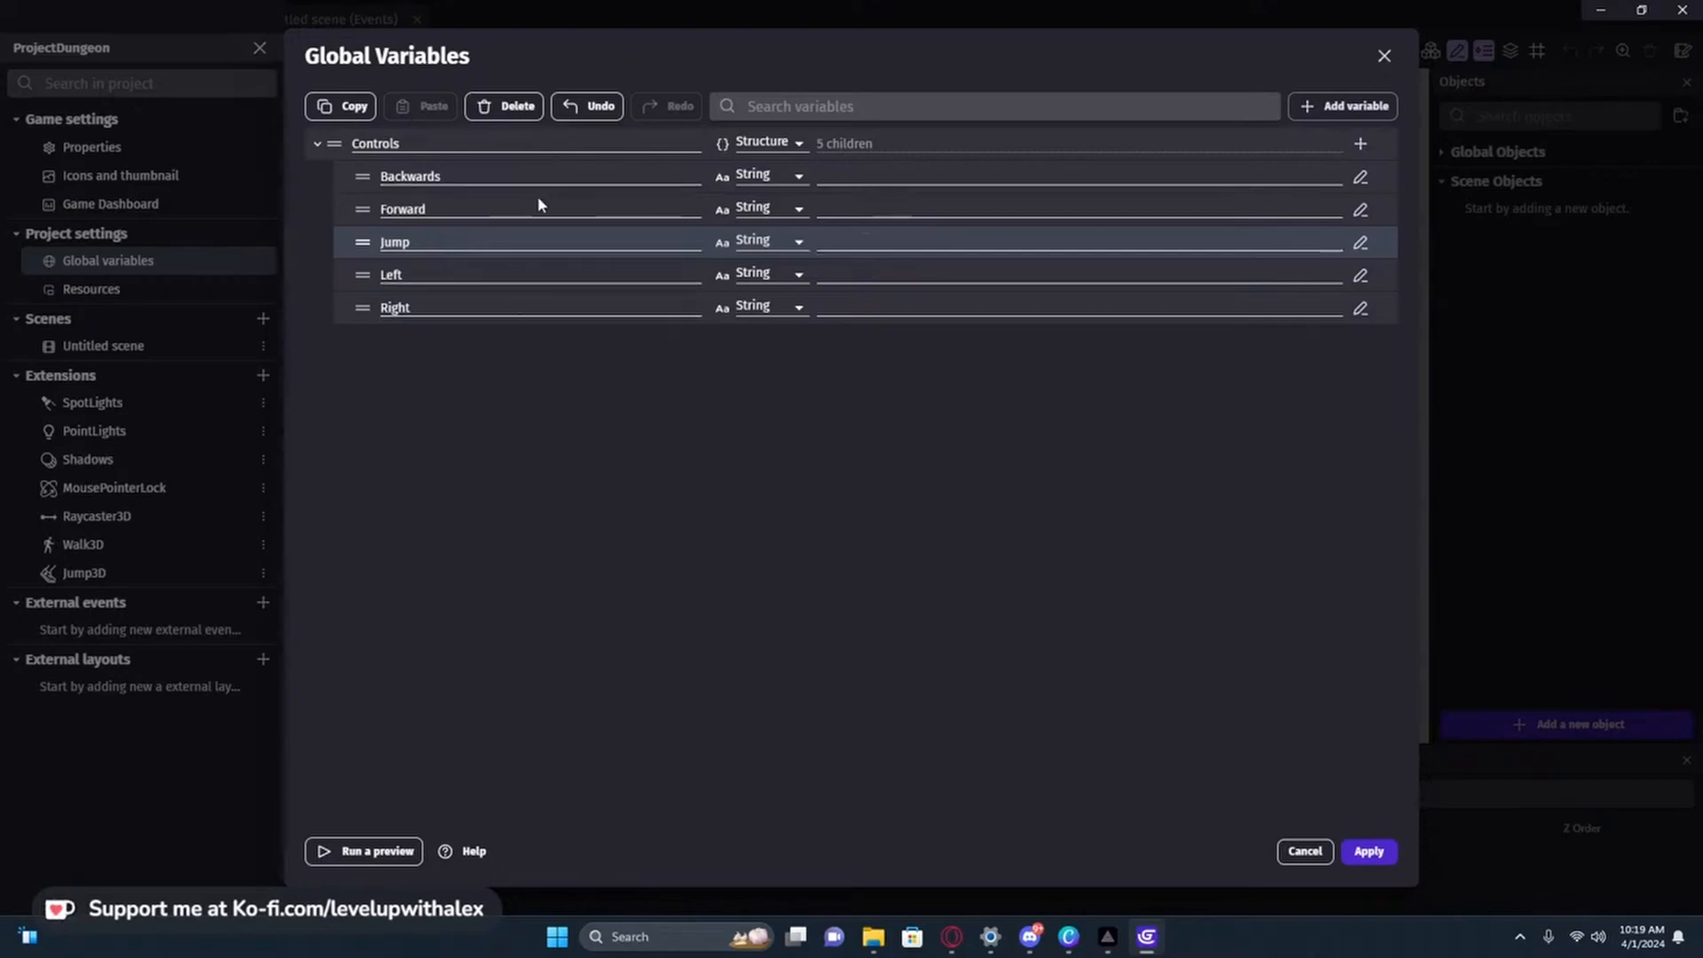
- Set the Forward control's value to w and the Backwards control's value to s
left_click(832, 208)
type("w")
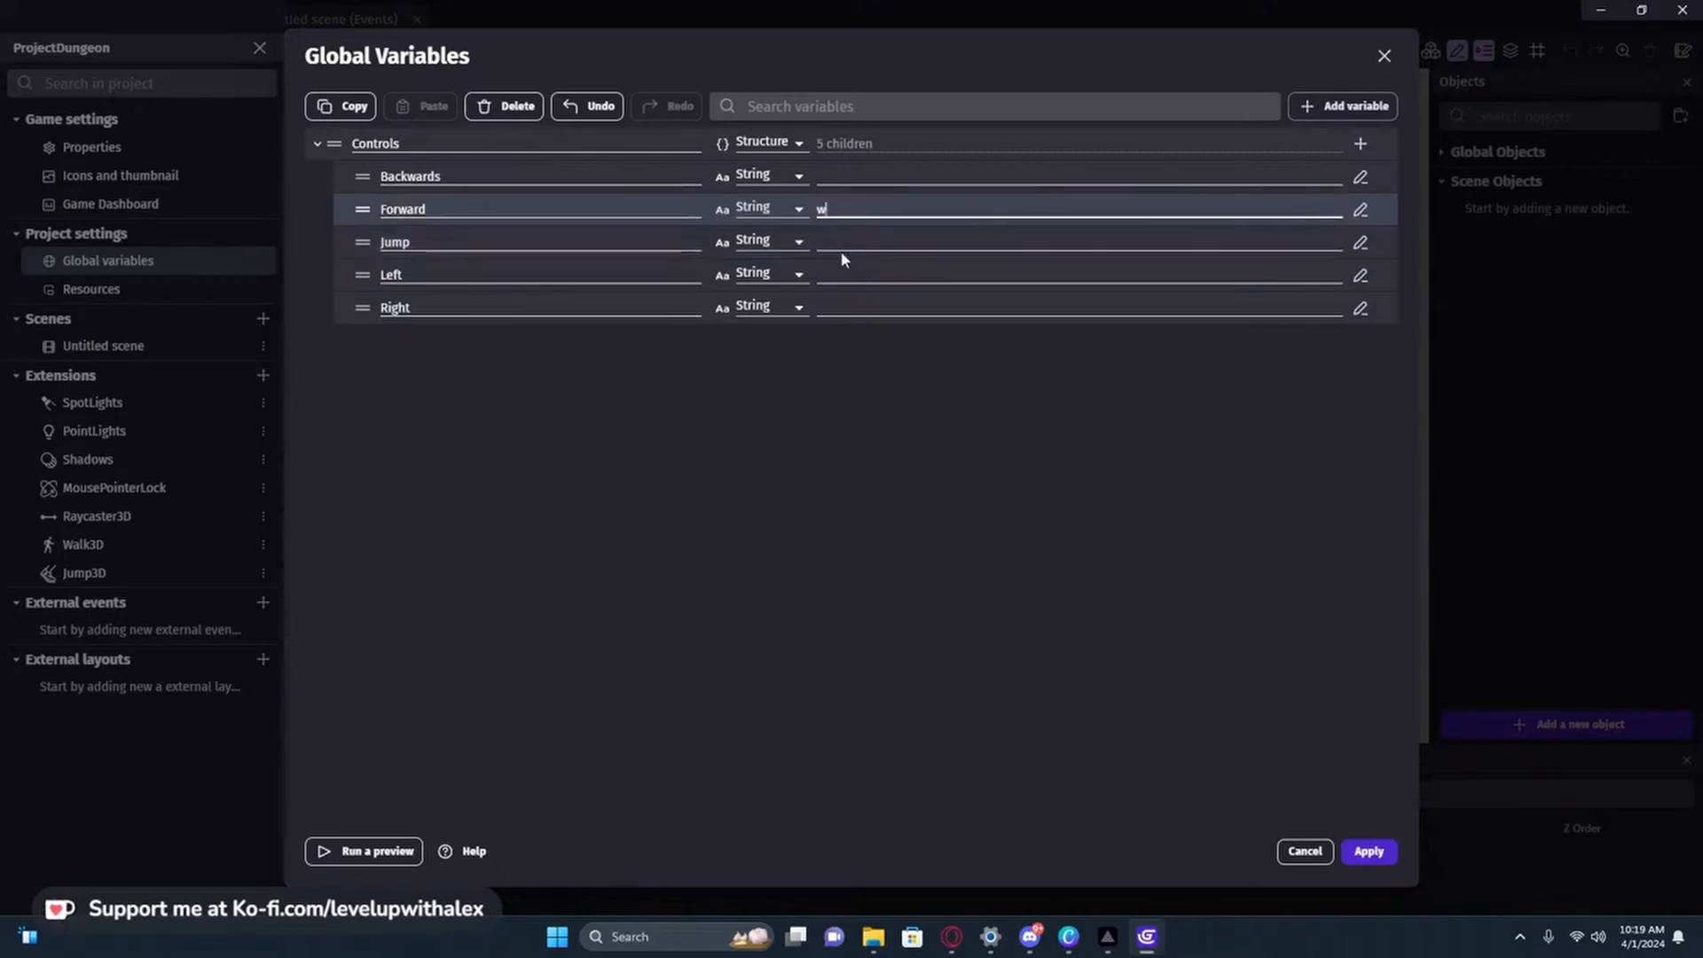
left_click(825, 176)
type("s")
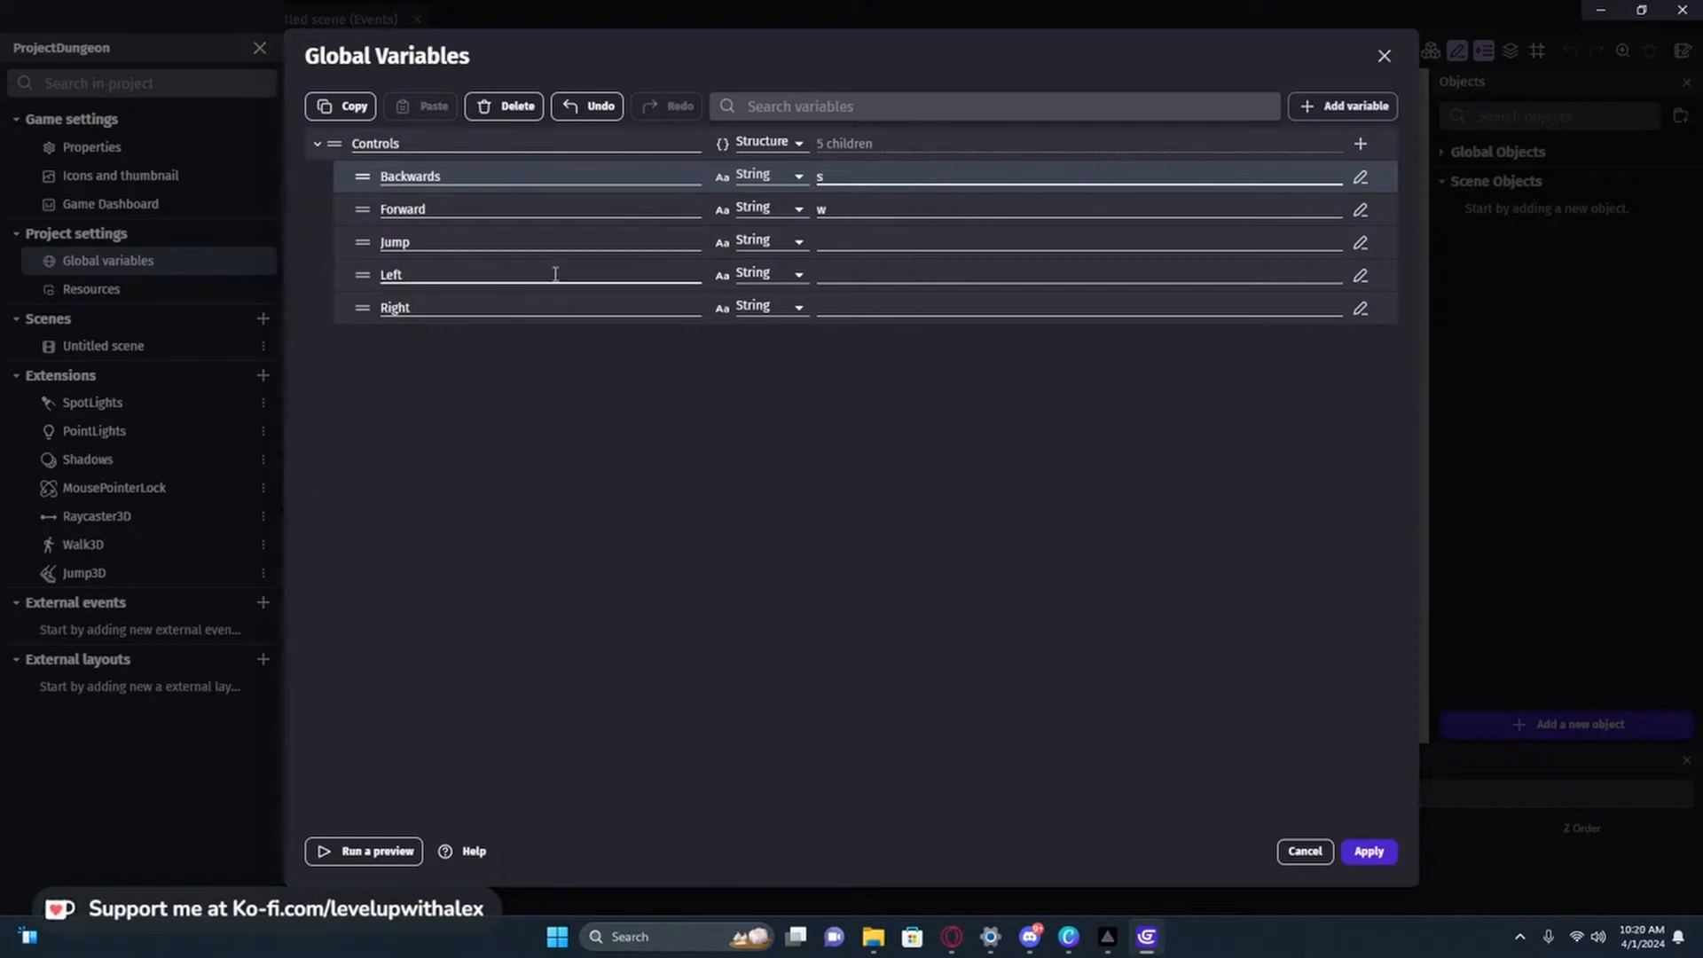
- Set the Jump control's value to Space, with a capital S
left_click(839, 243)
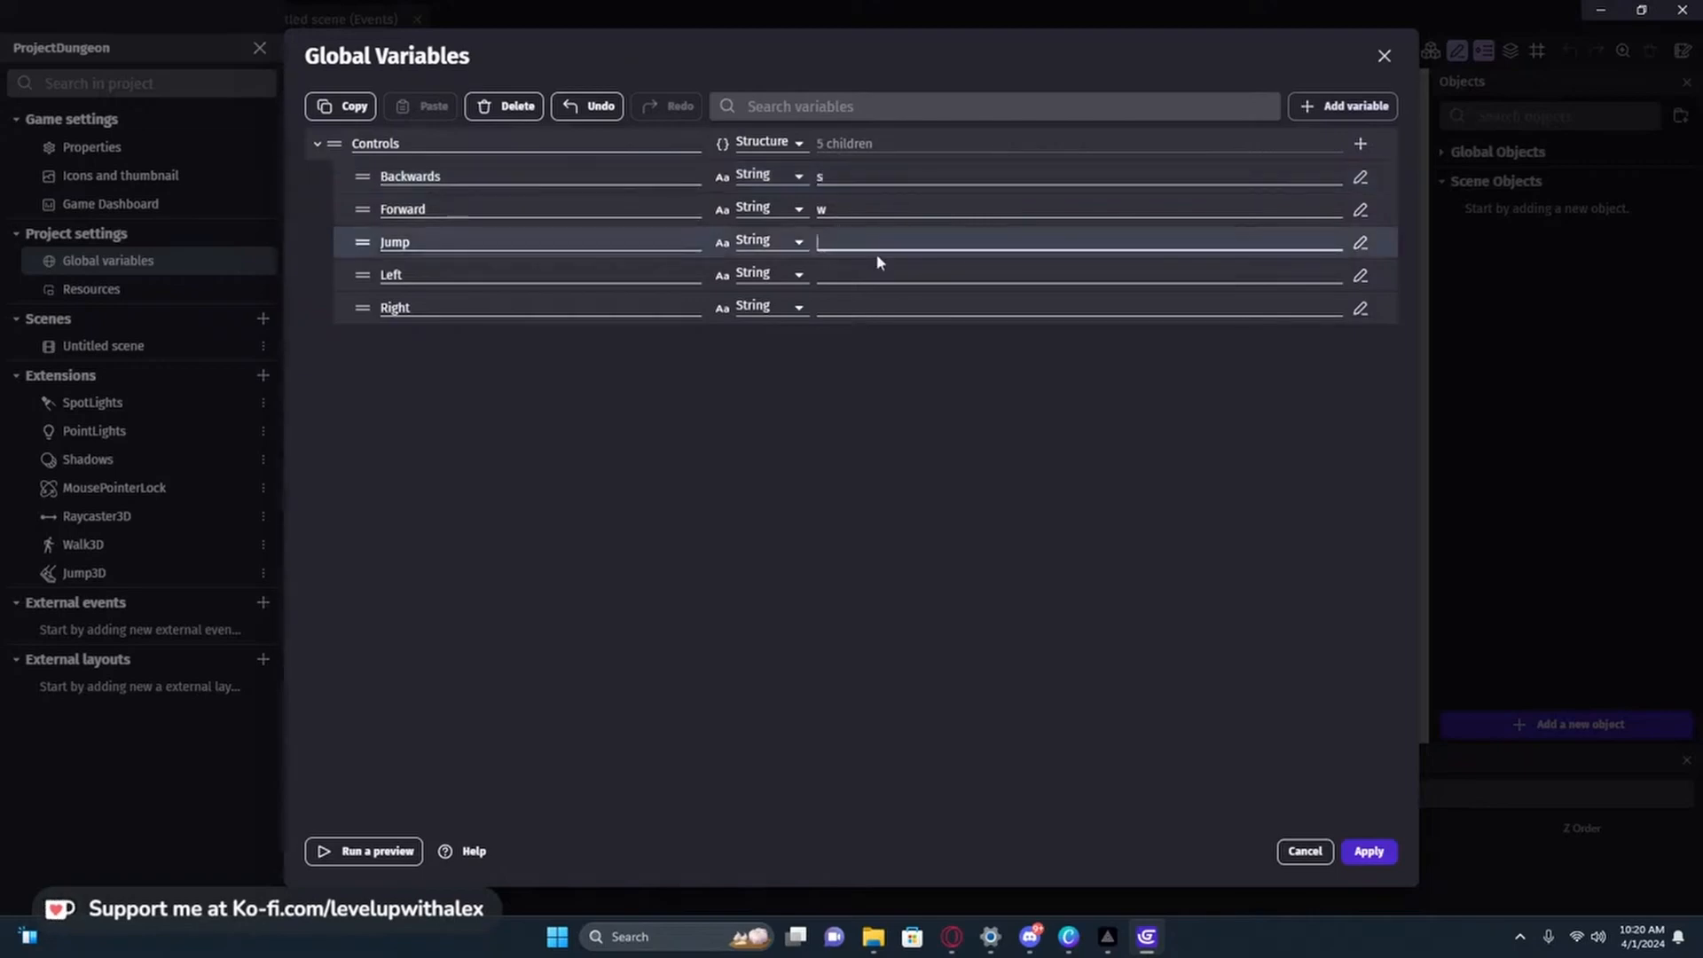
type("Space")
left_click_drag(857, 335, 819, 337)
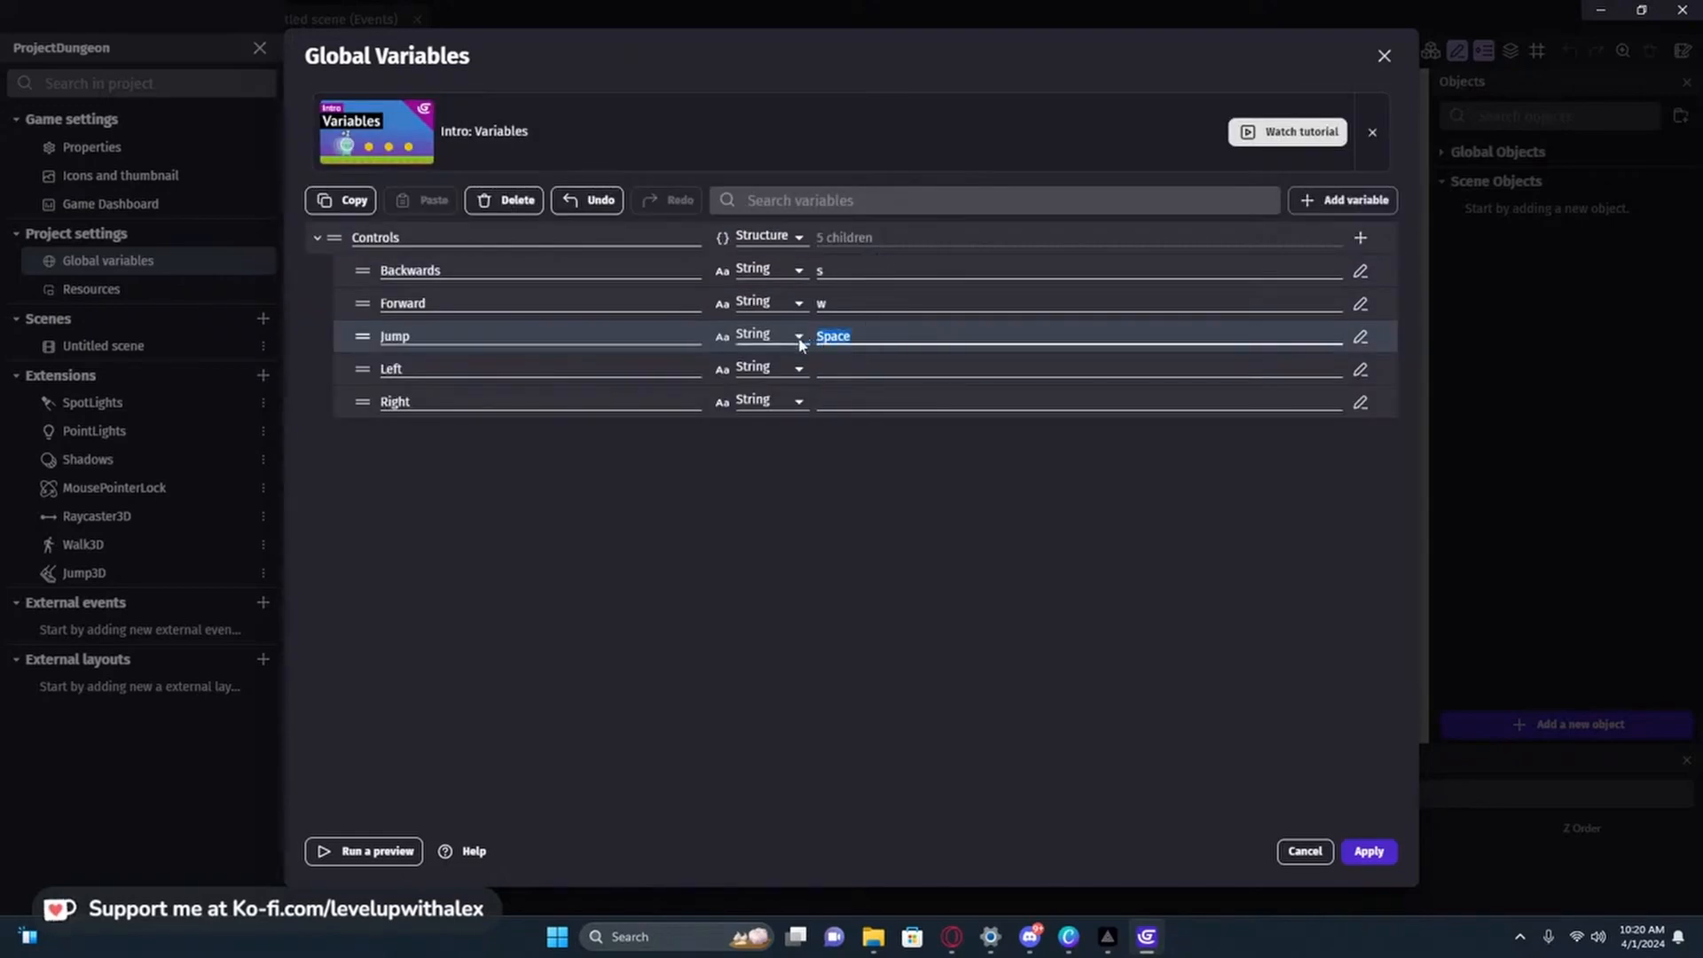
left_click(869, 336)
left_click_drag(870, 336, 821, 337)
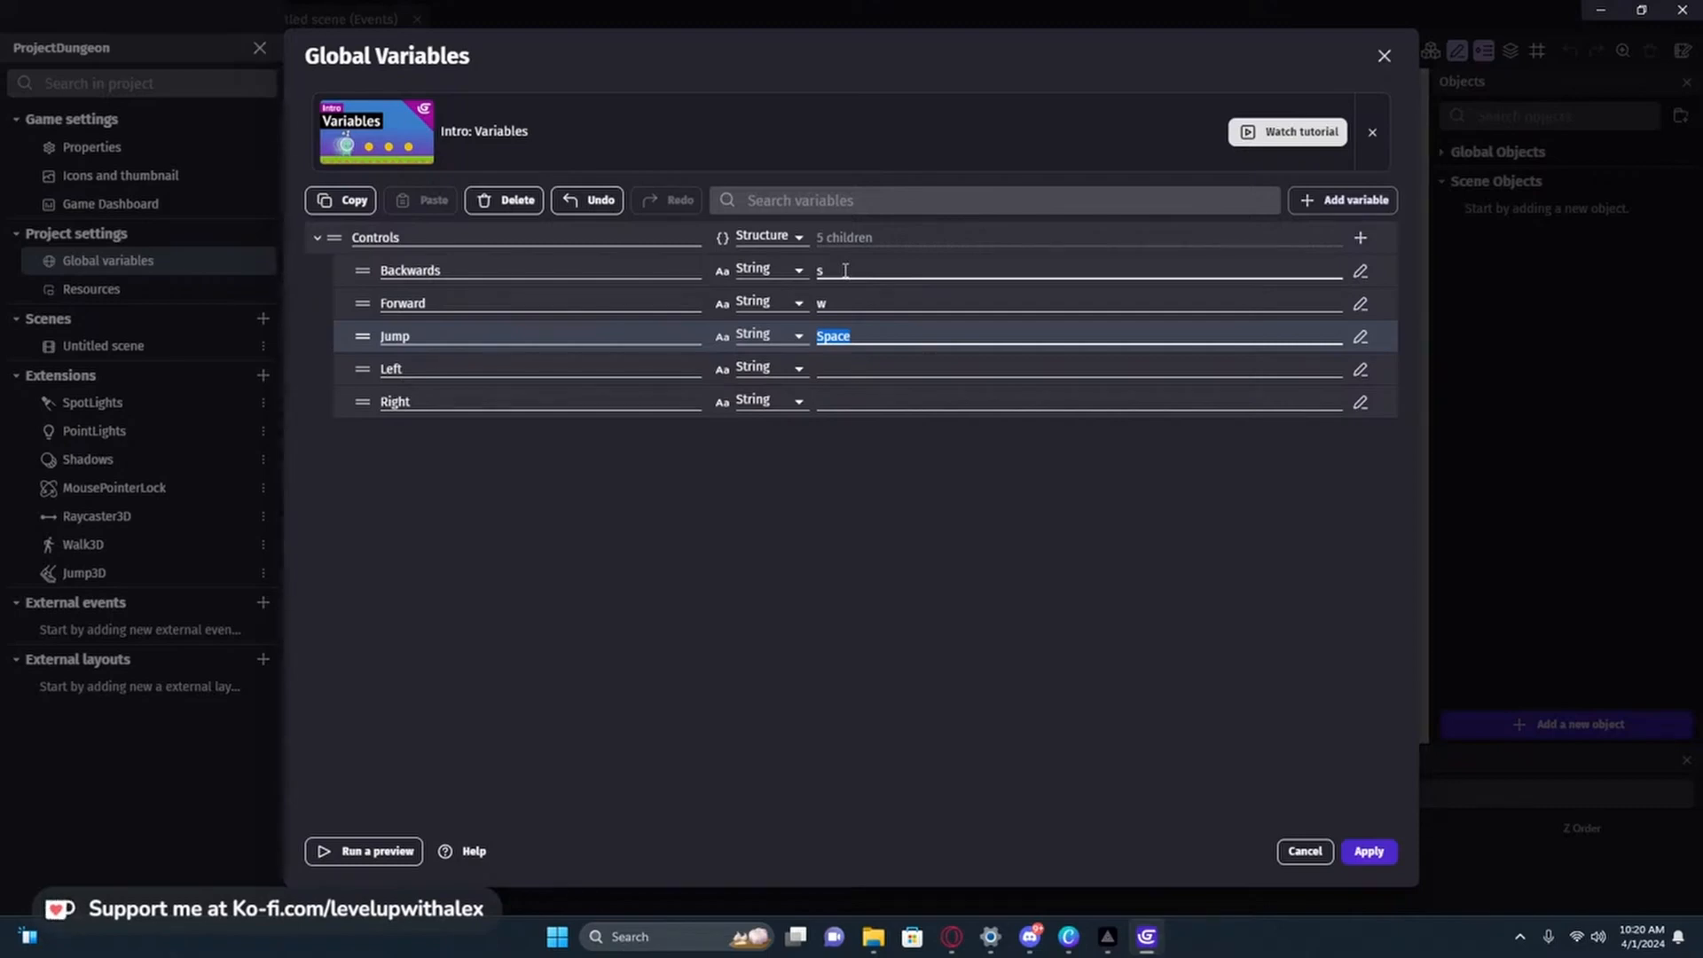
left_click_drag(846, 270, 818, 271)
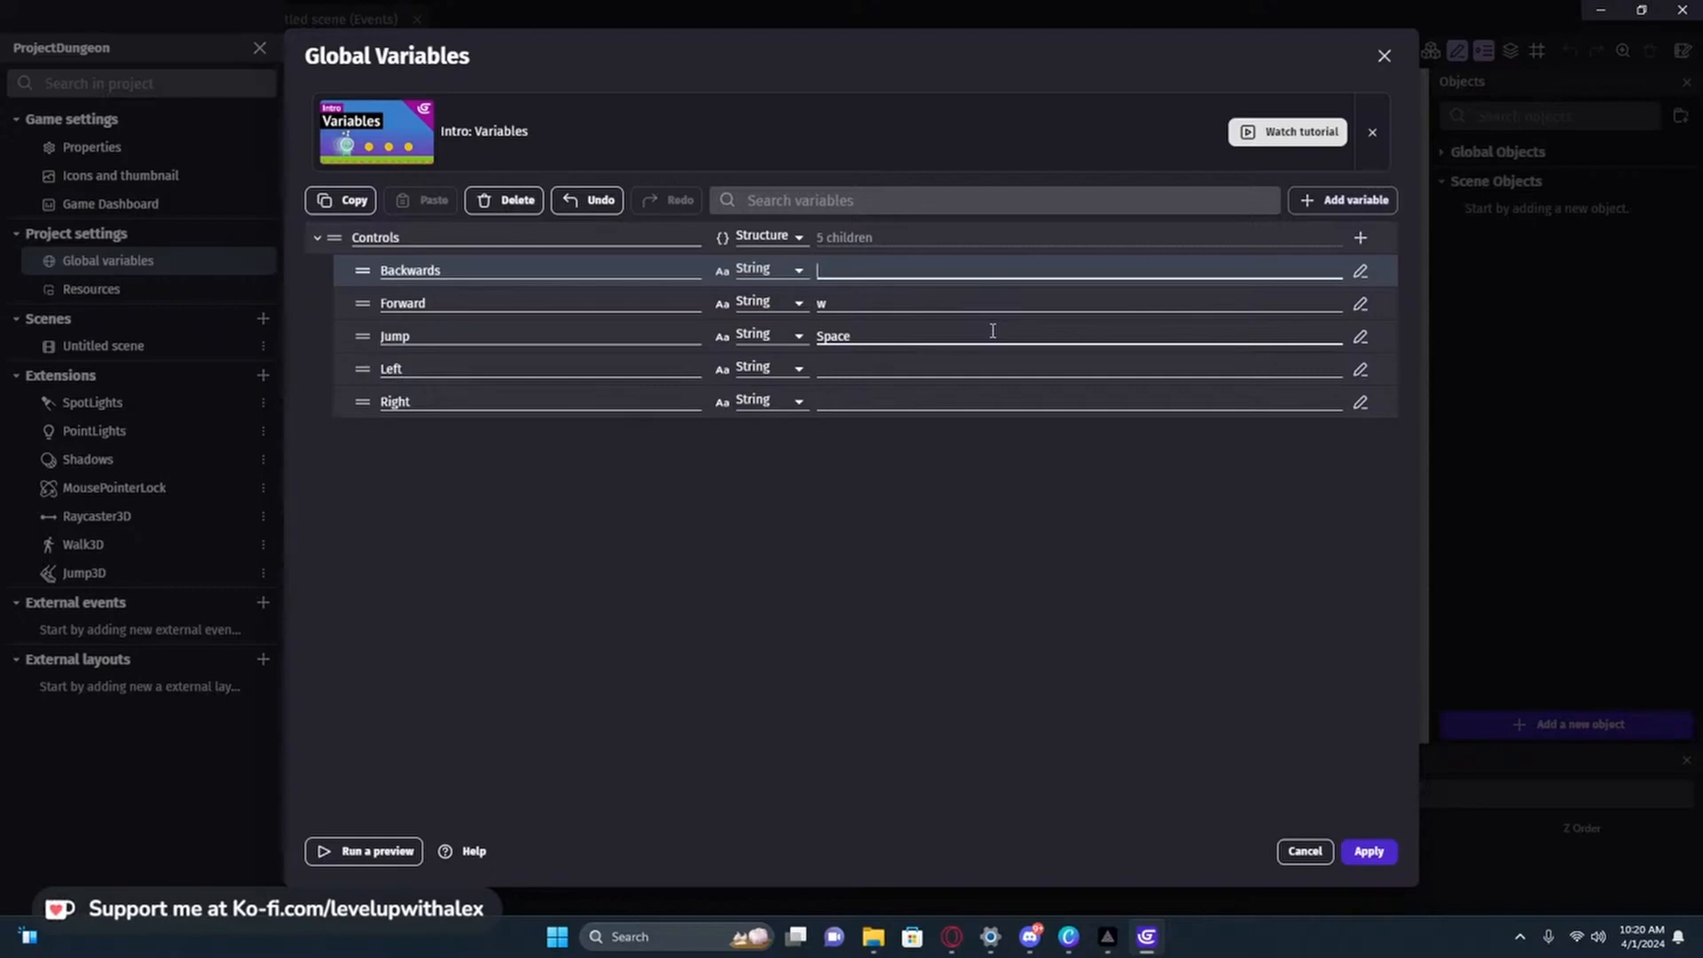
- Set the Left control's value to a and the Right control's value to d, and apply the global variables
left_click(856, 368)
type("a")
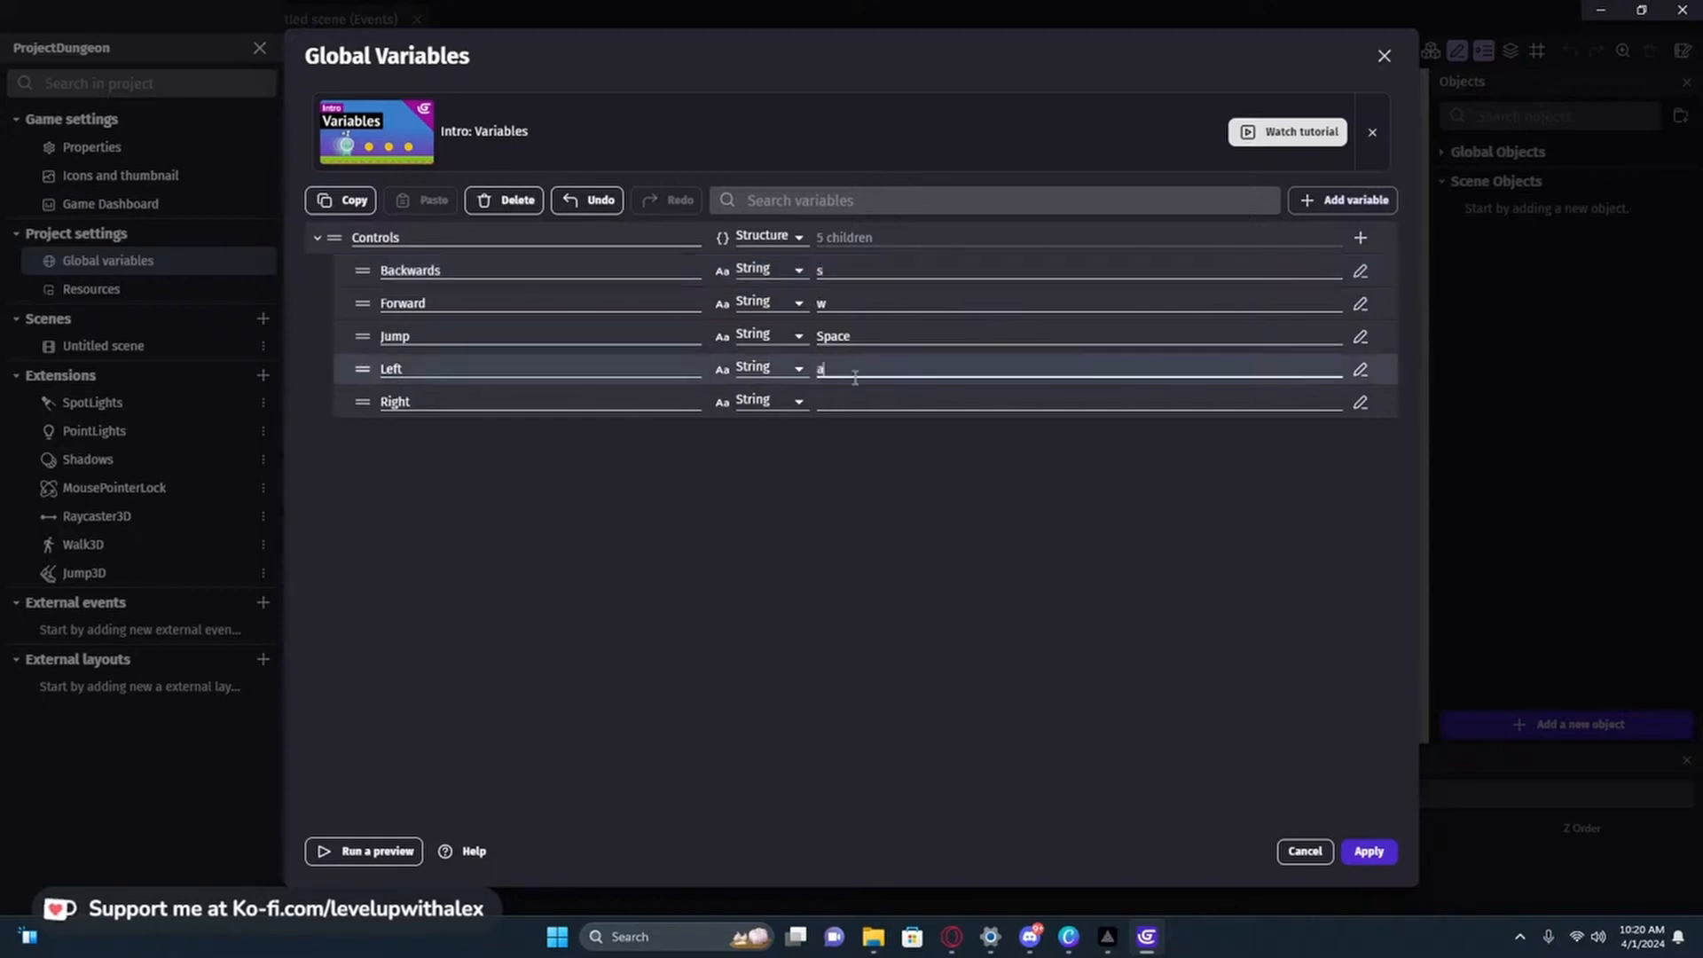
left_click(849, 401)
type("d")
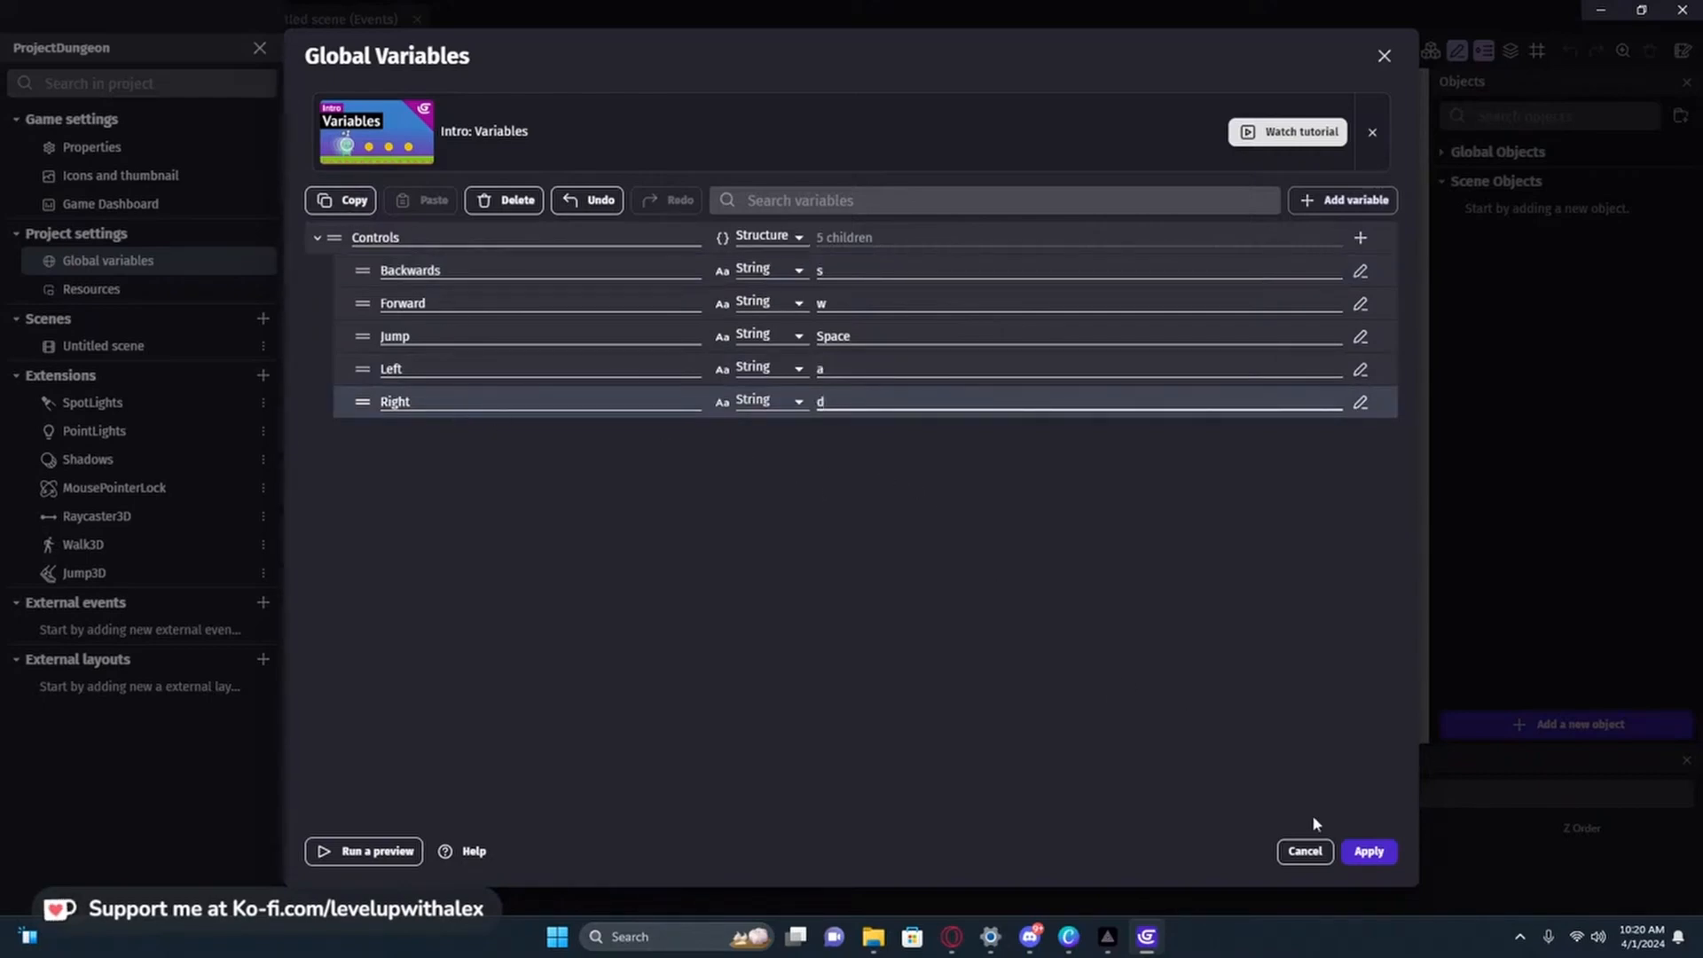
left_click(1364, 853)
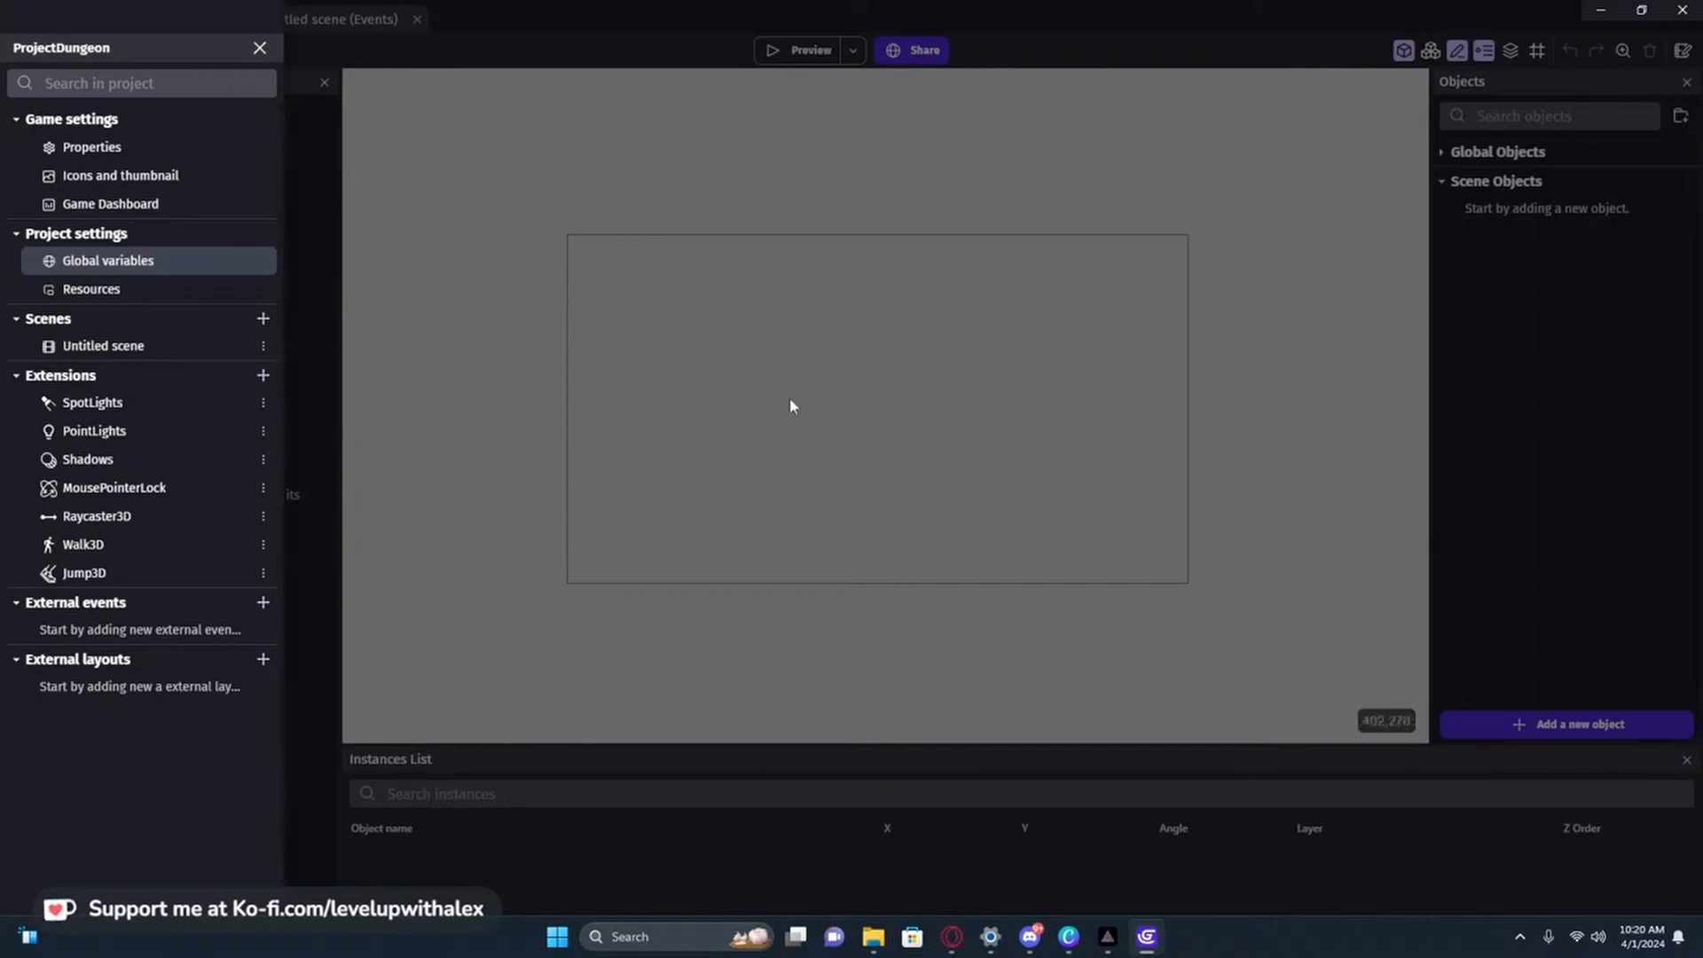
- Rename the untitled scene as Game Scene
left_click(143, 355)
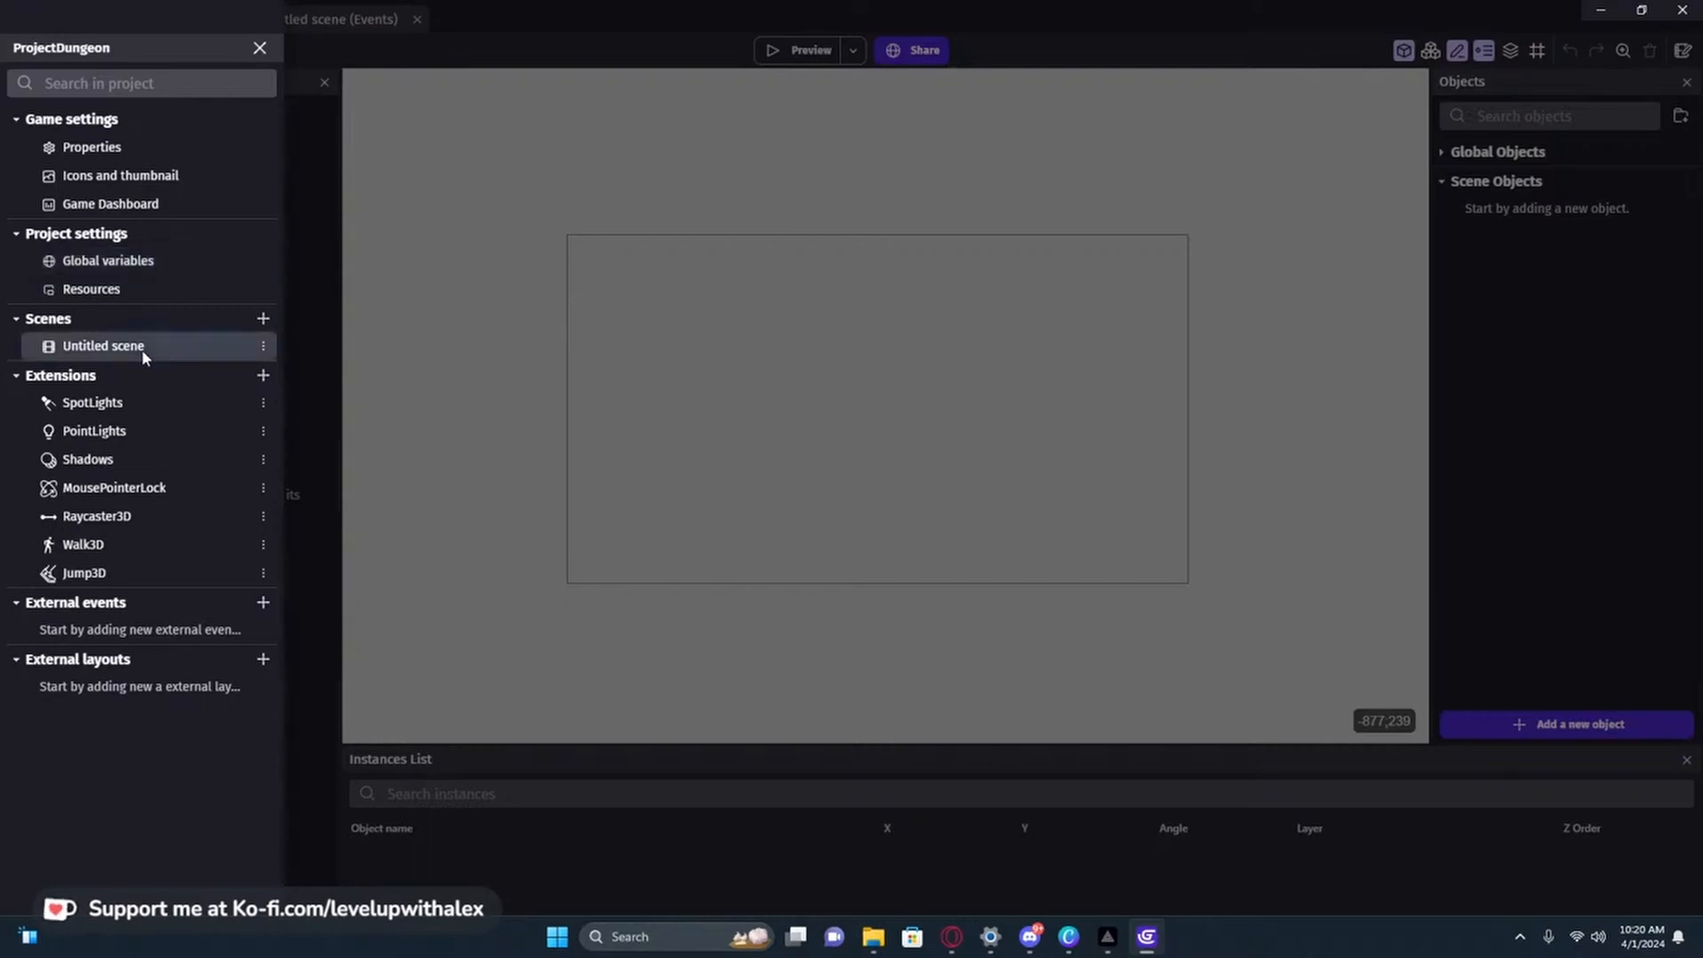
left_click(143, 355)
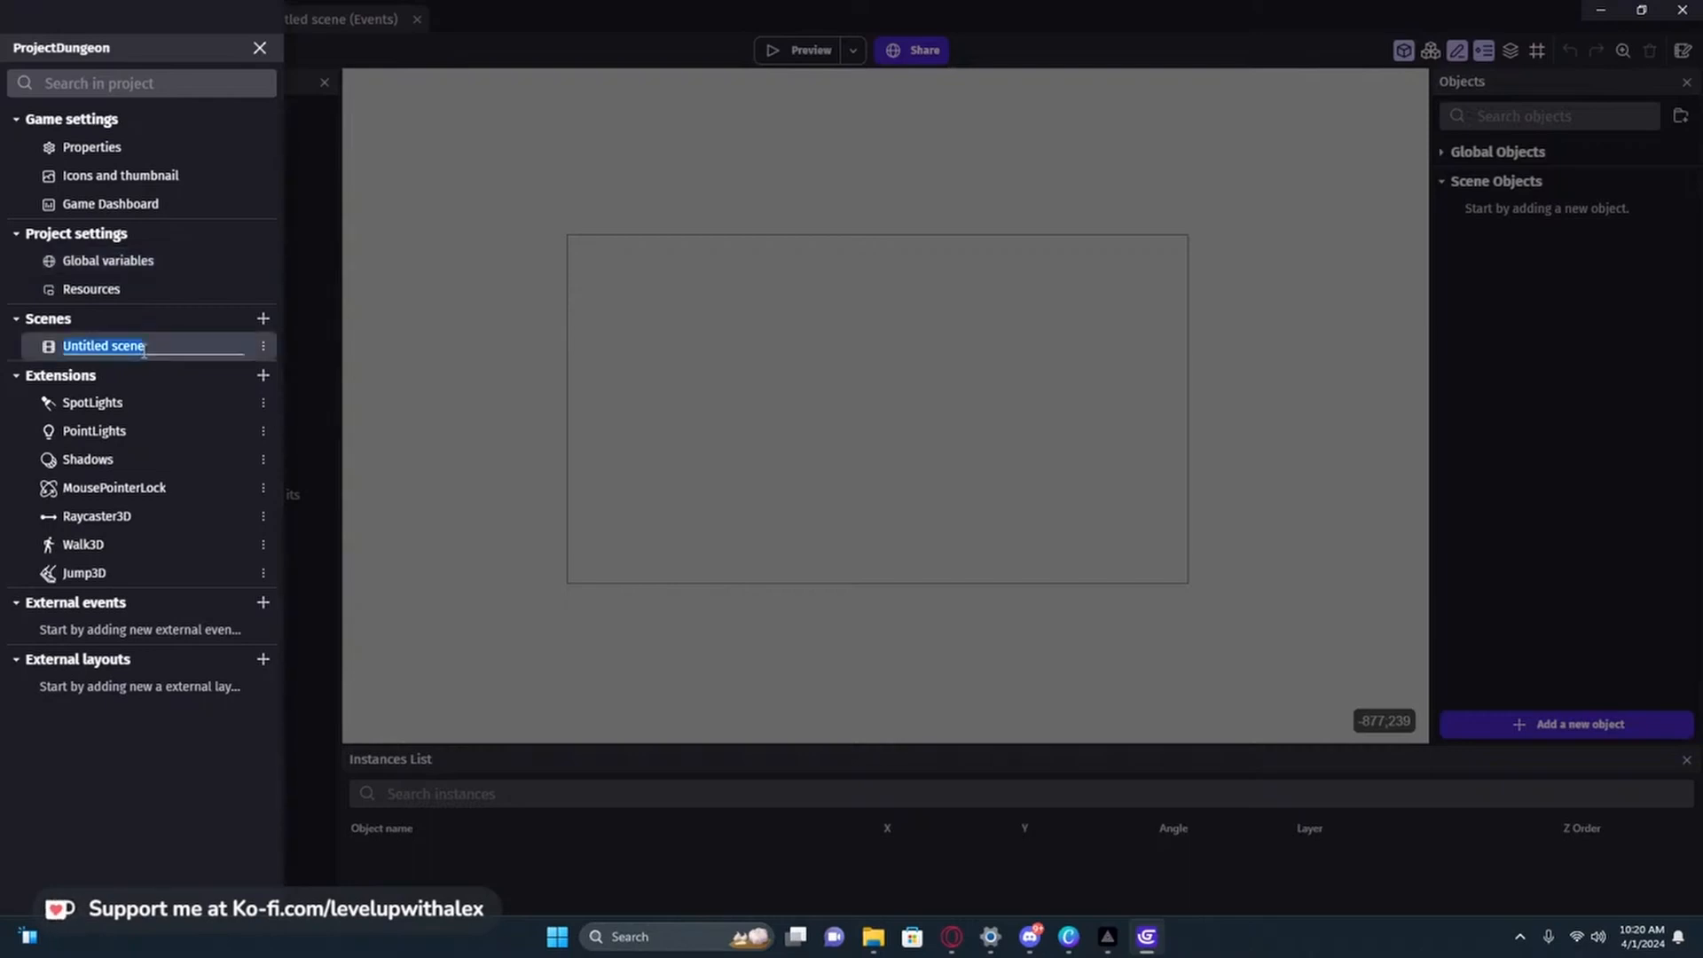
left_click(263, 346)
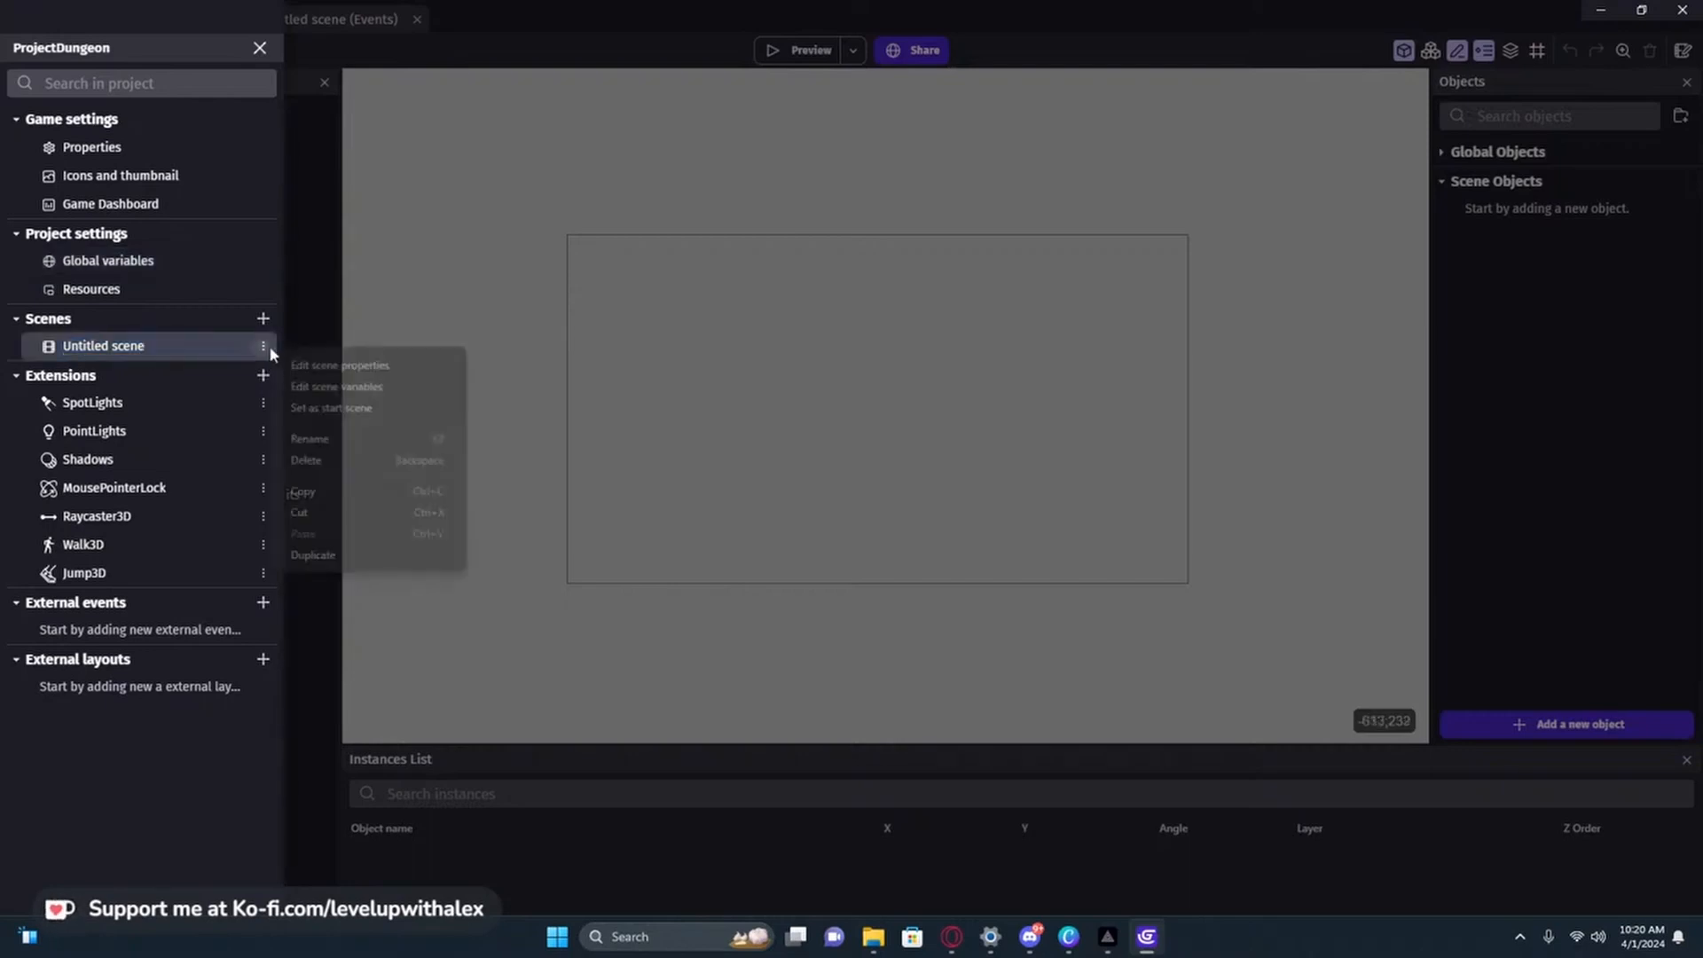
left_click(163, 346)
left_click(178, 346)
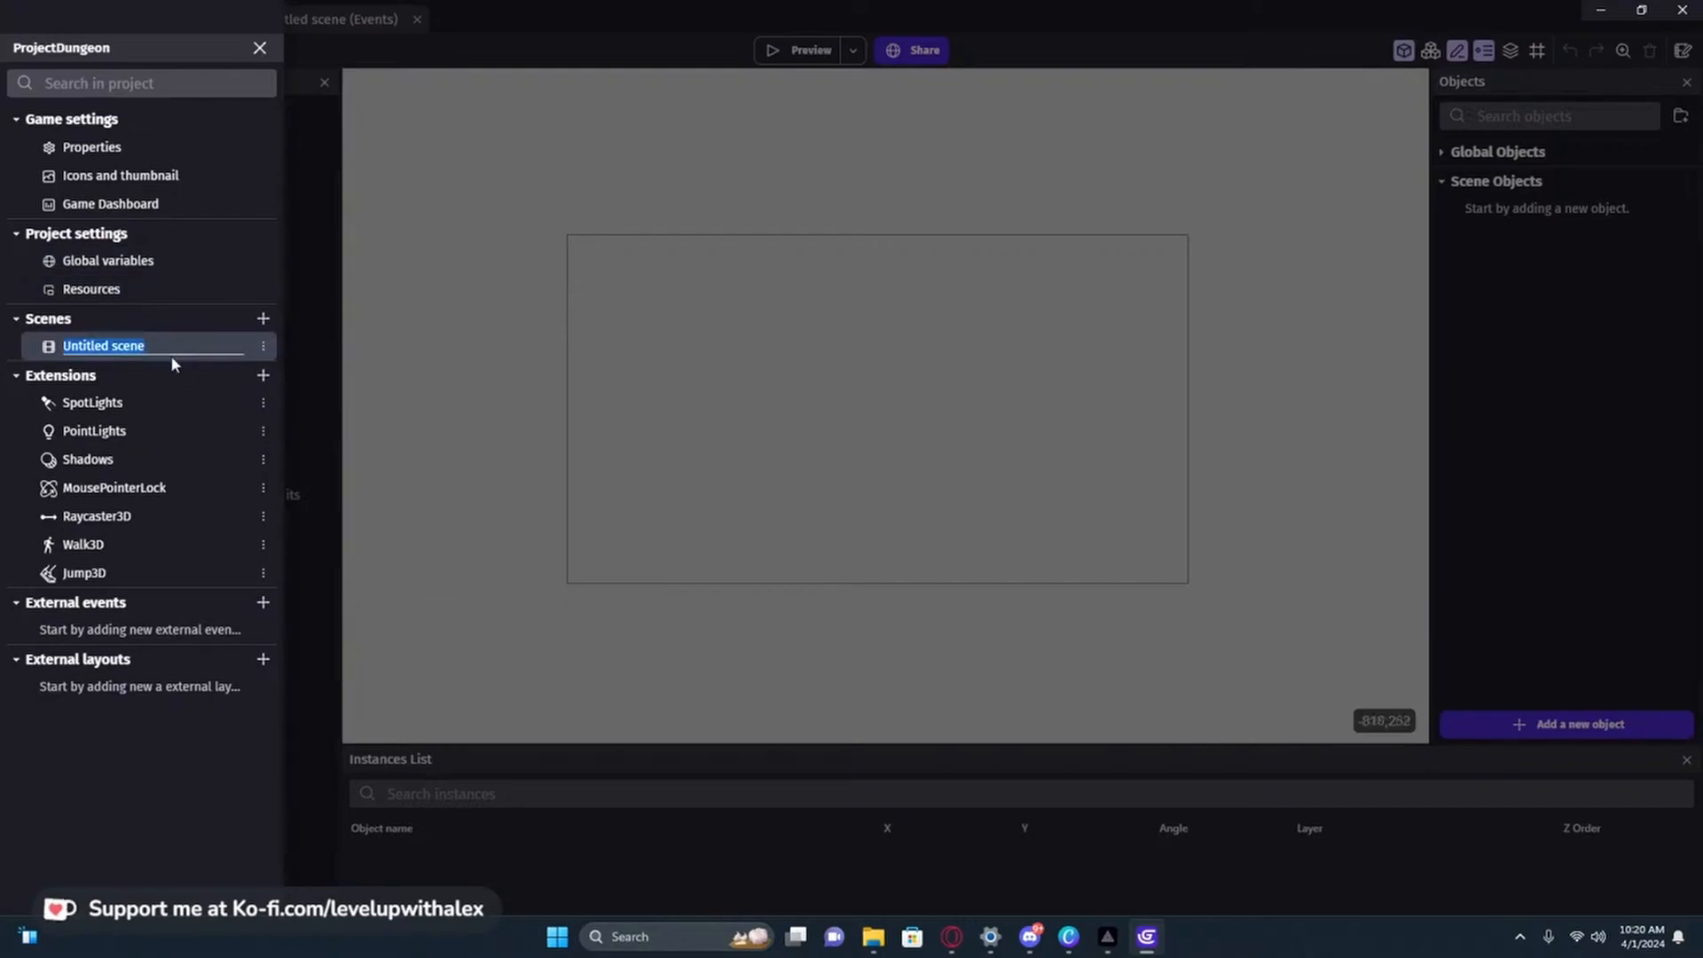
key("BackSpace")
type("Game Scene")
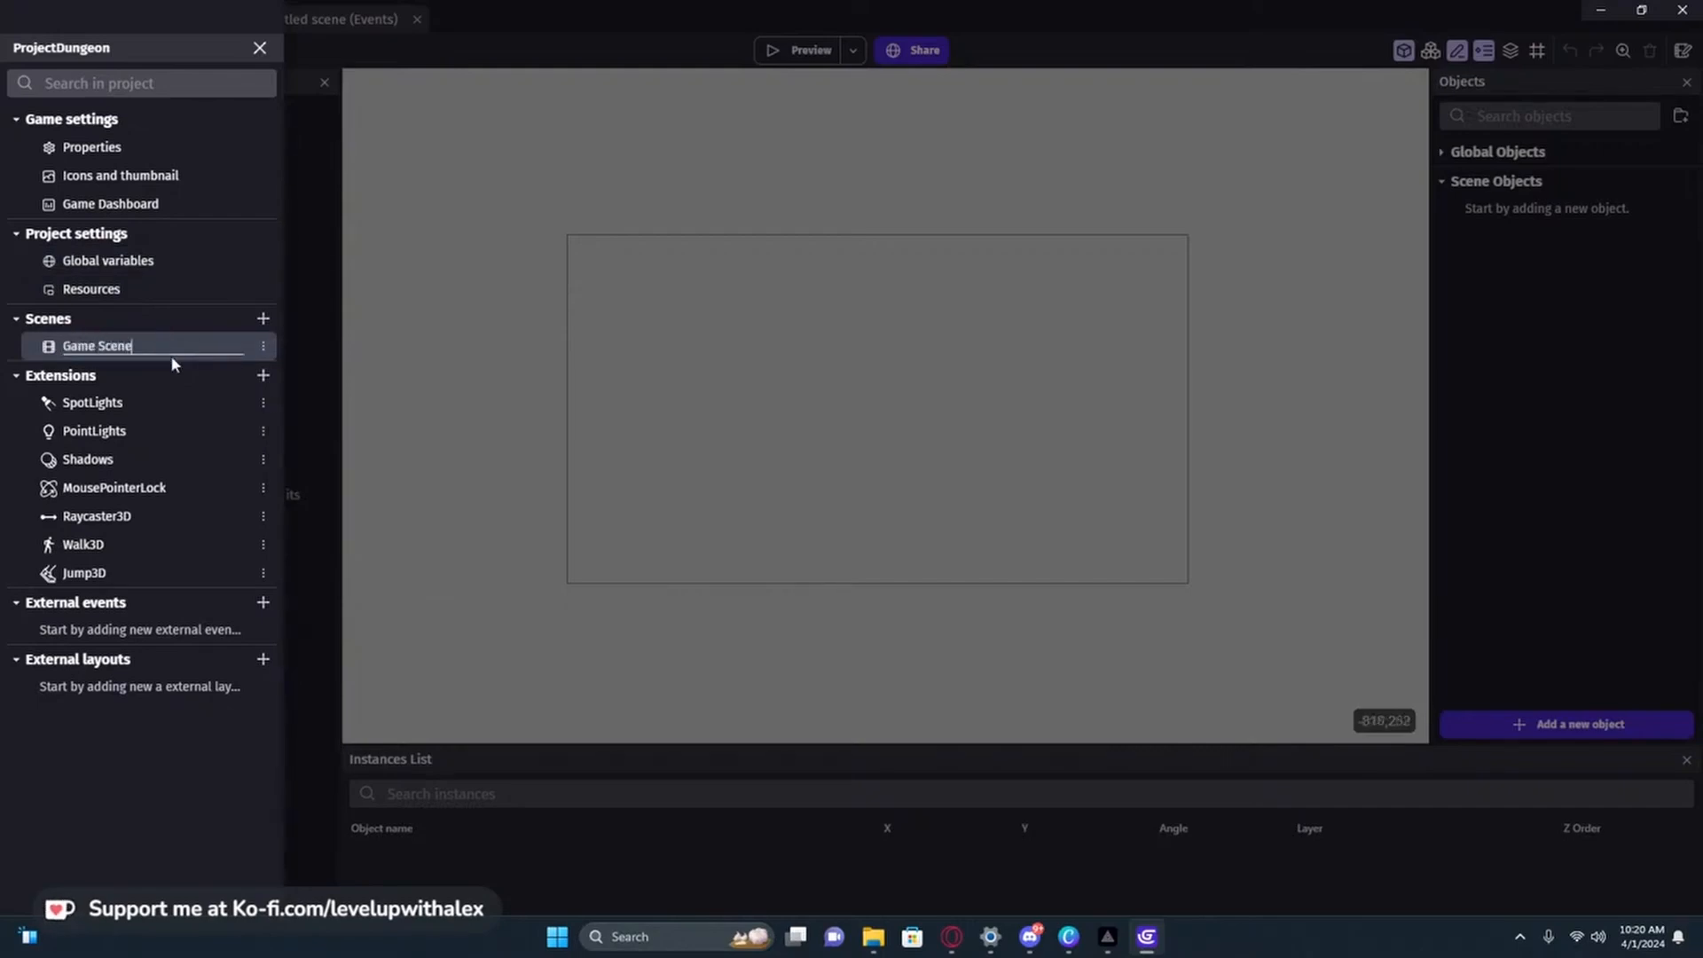
key("Return")
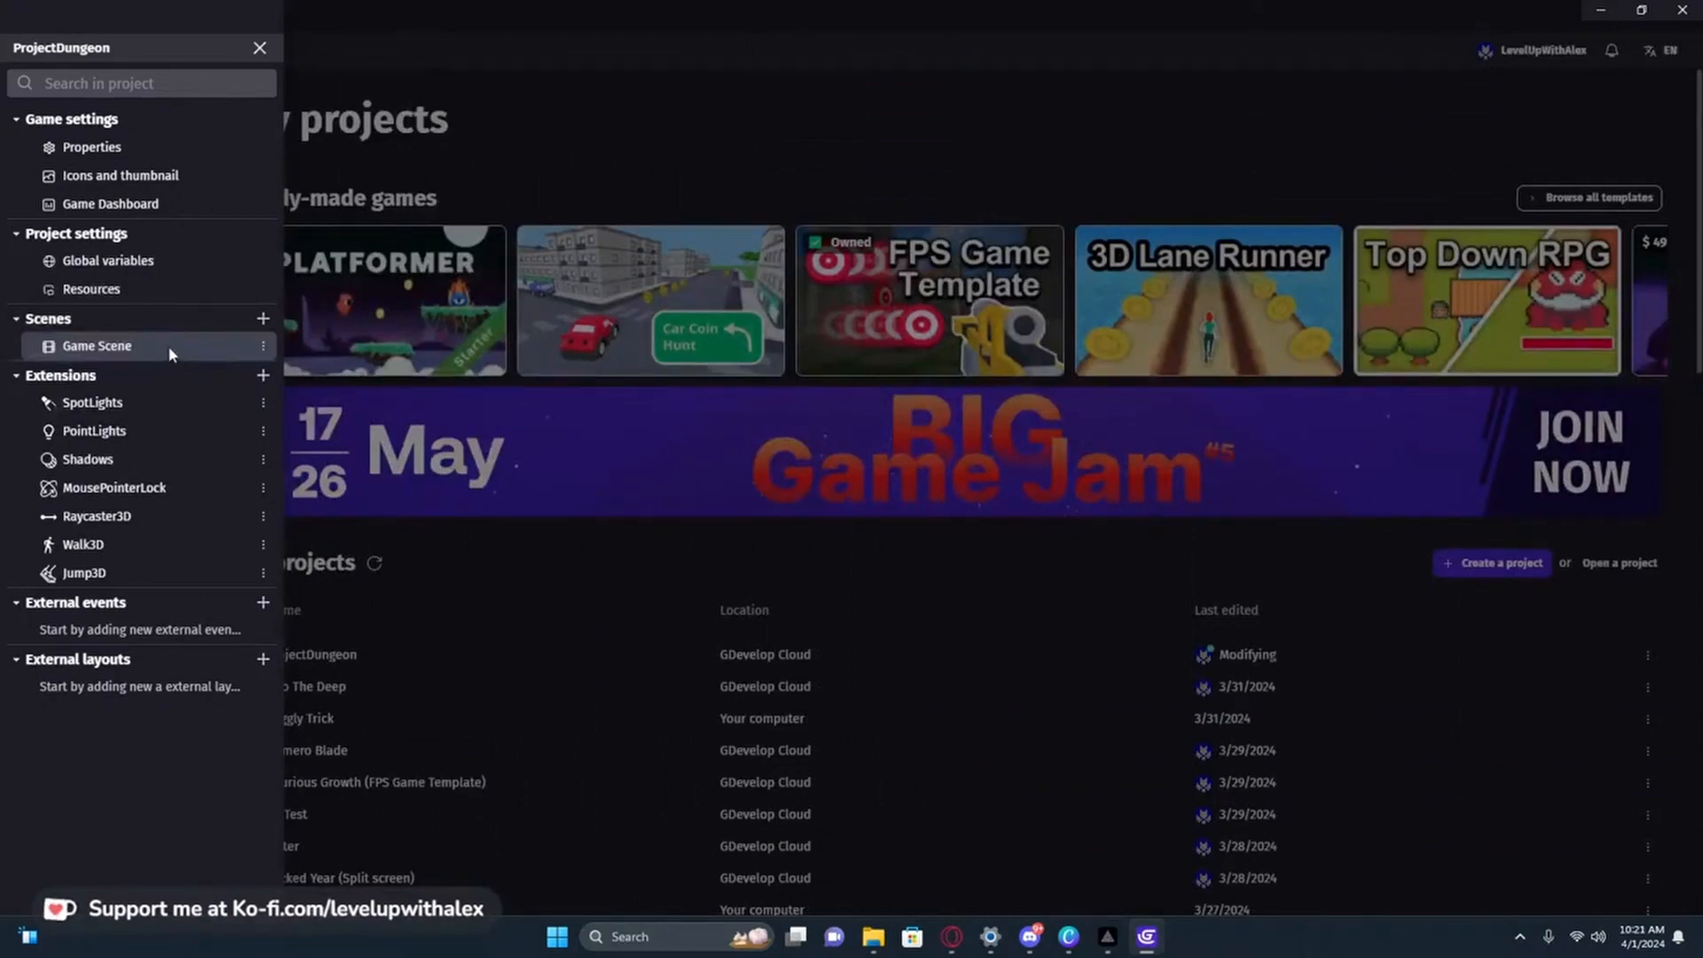
- Open Game Scene in the scene editor and close the project manager
left_click(169, 348)
left_click(344, 301)
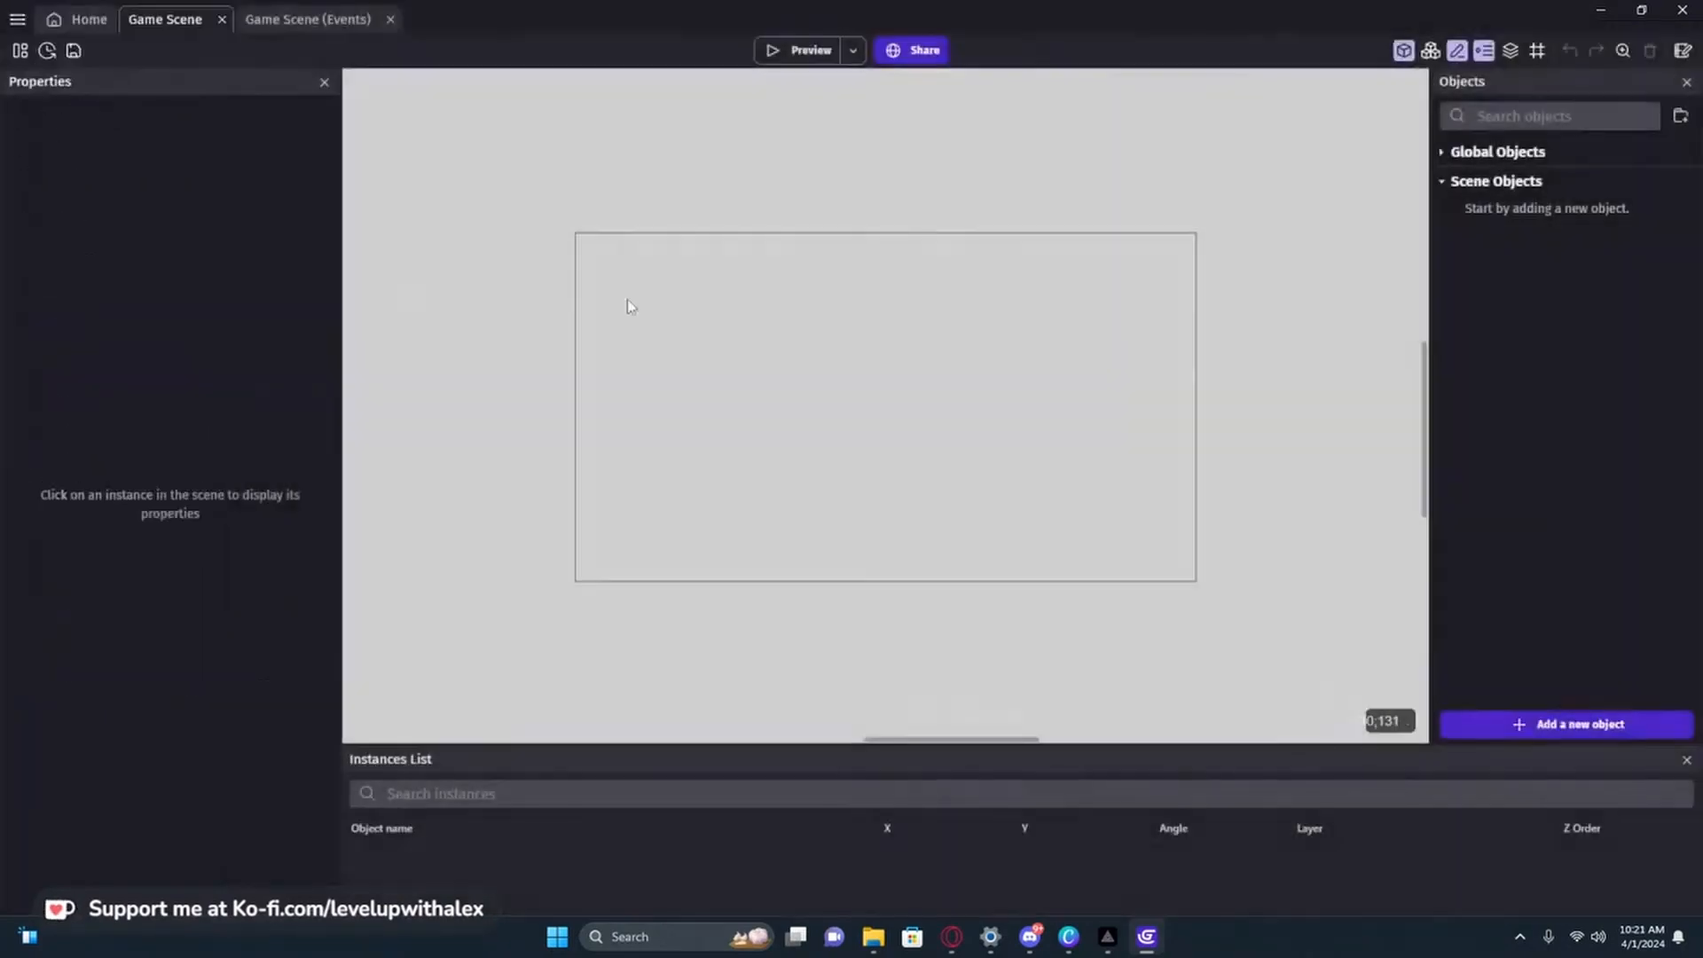
middle_click_drag(912, 311, 873, 306)
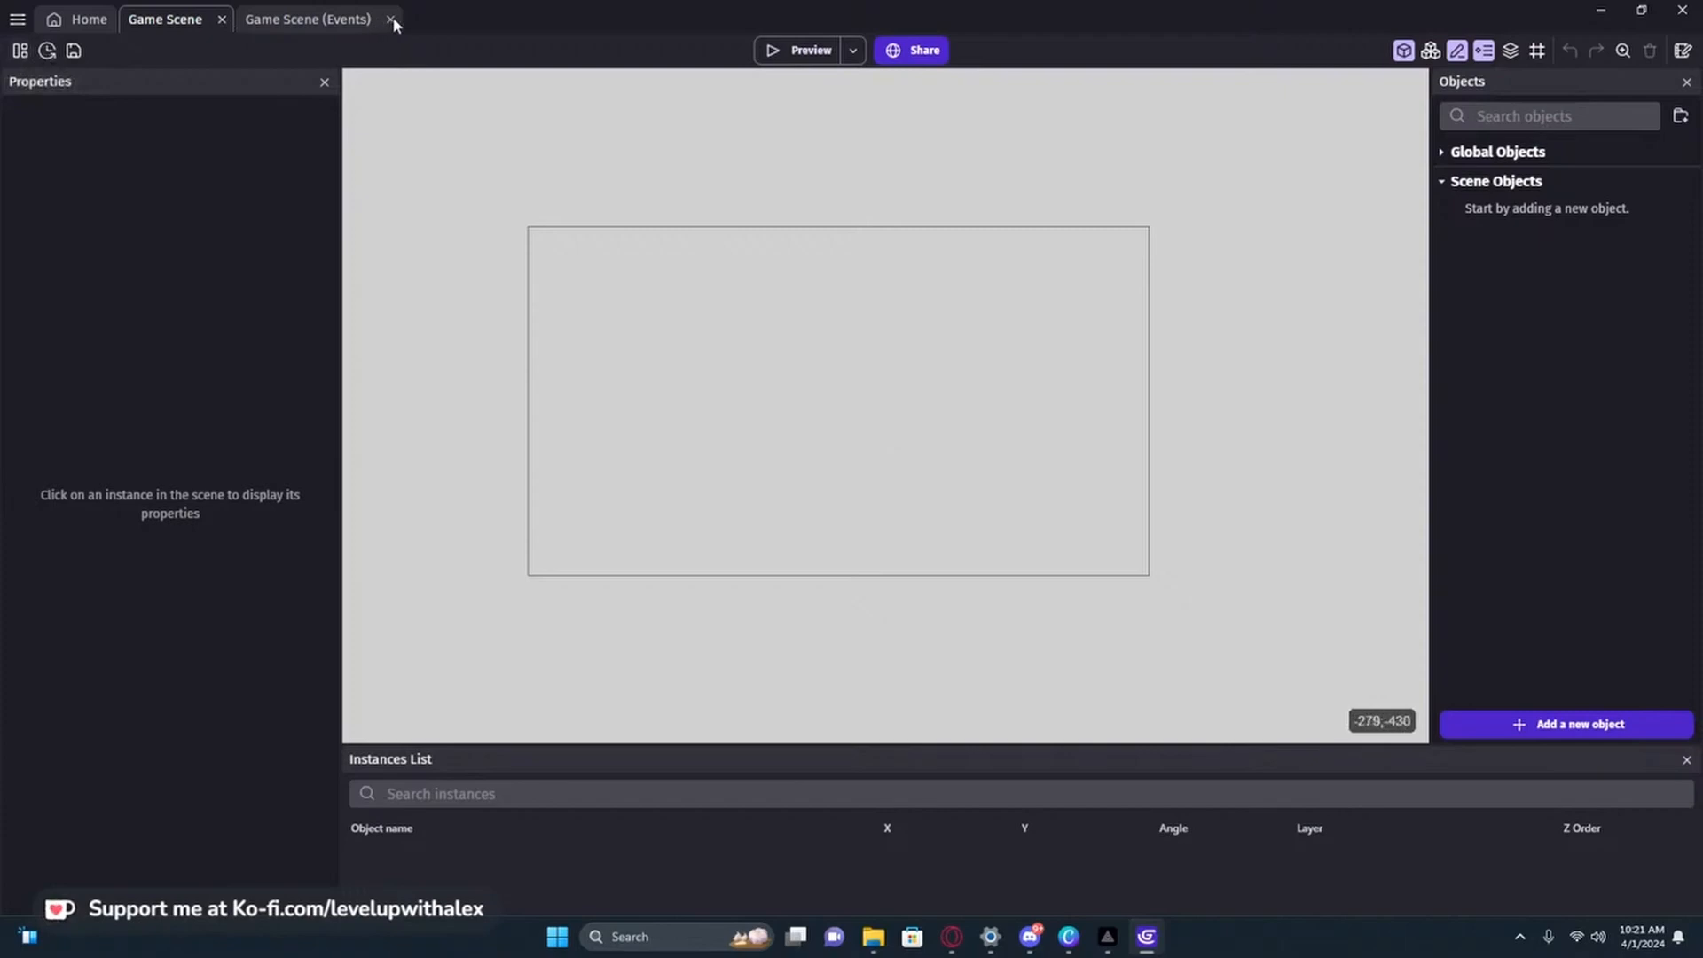
- Examine the saved projects, the project file commands and the managed games list from the home page
left_click(89, 19)
left_click(79, 176)
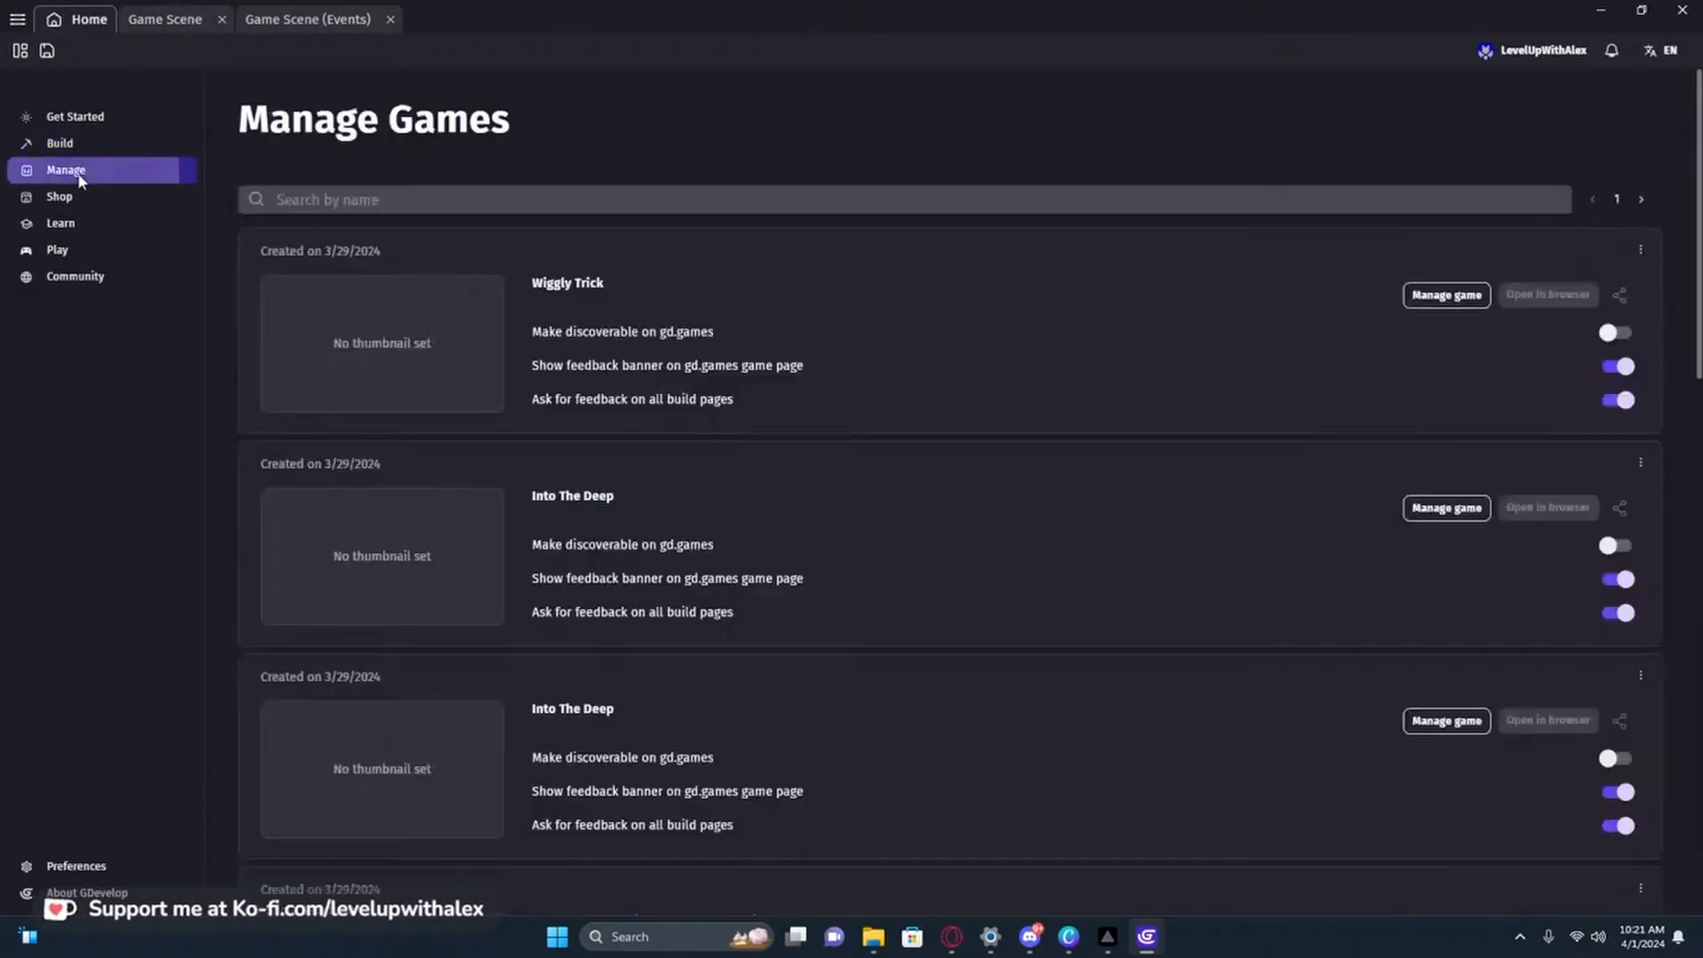
left_click(71, 145)
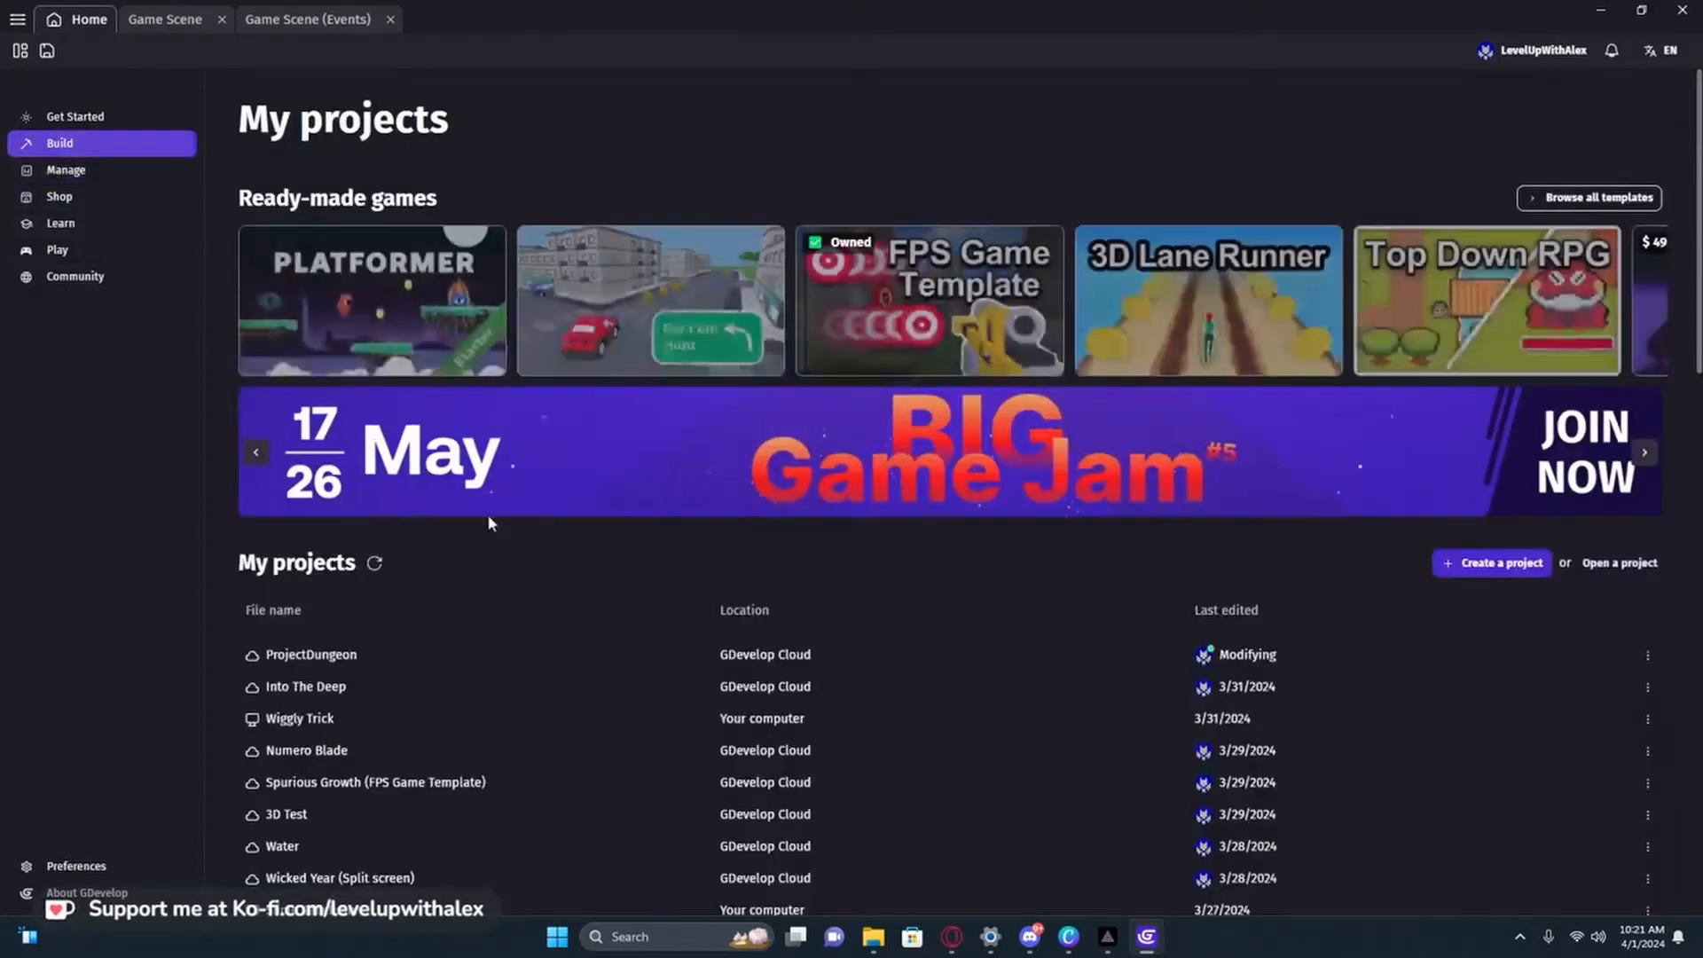
left_click(1647, 654)
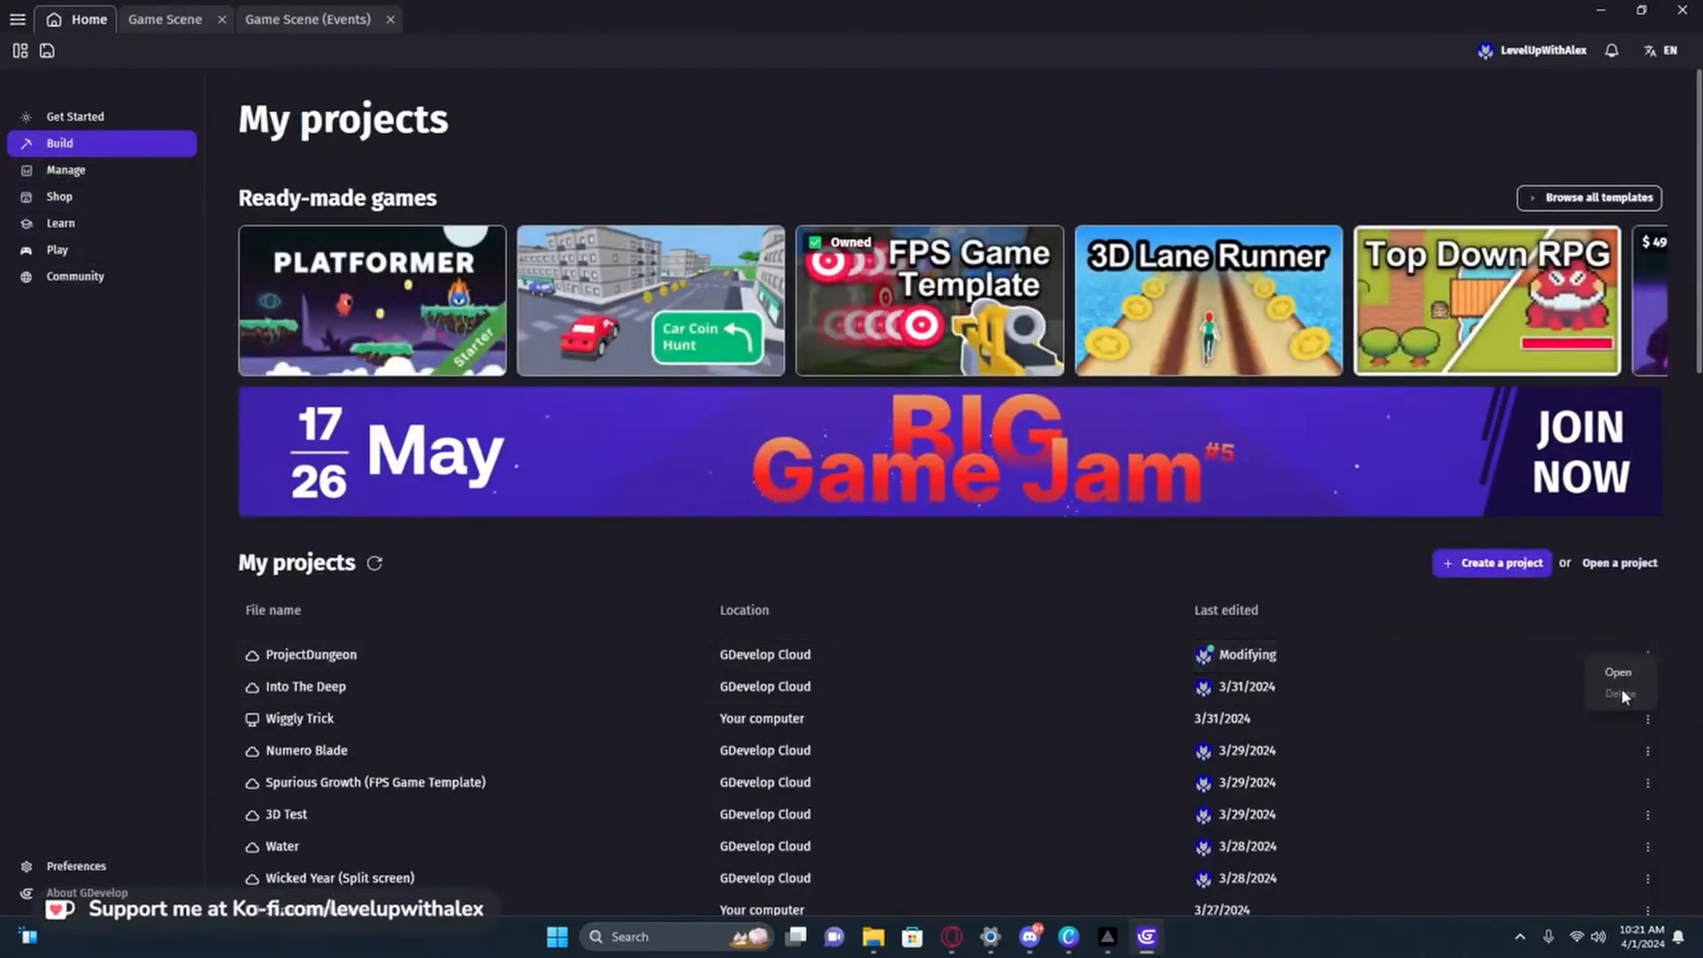
left_click(18, 20)
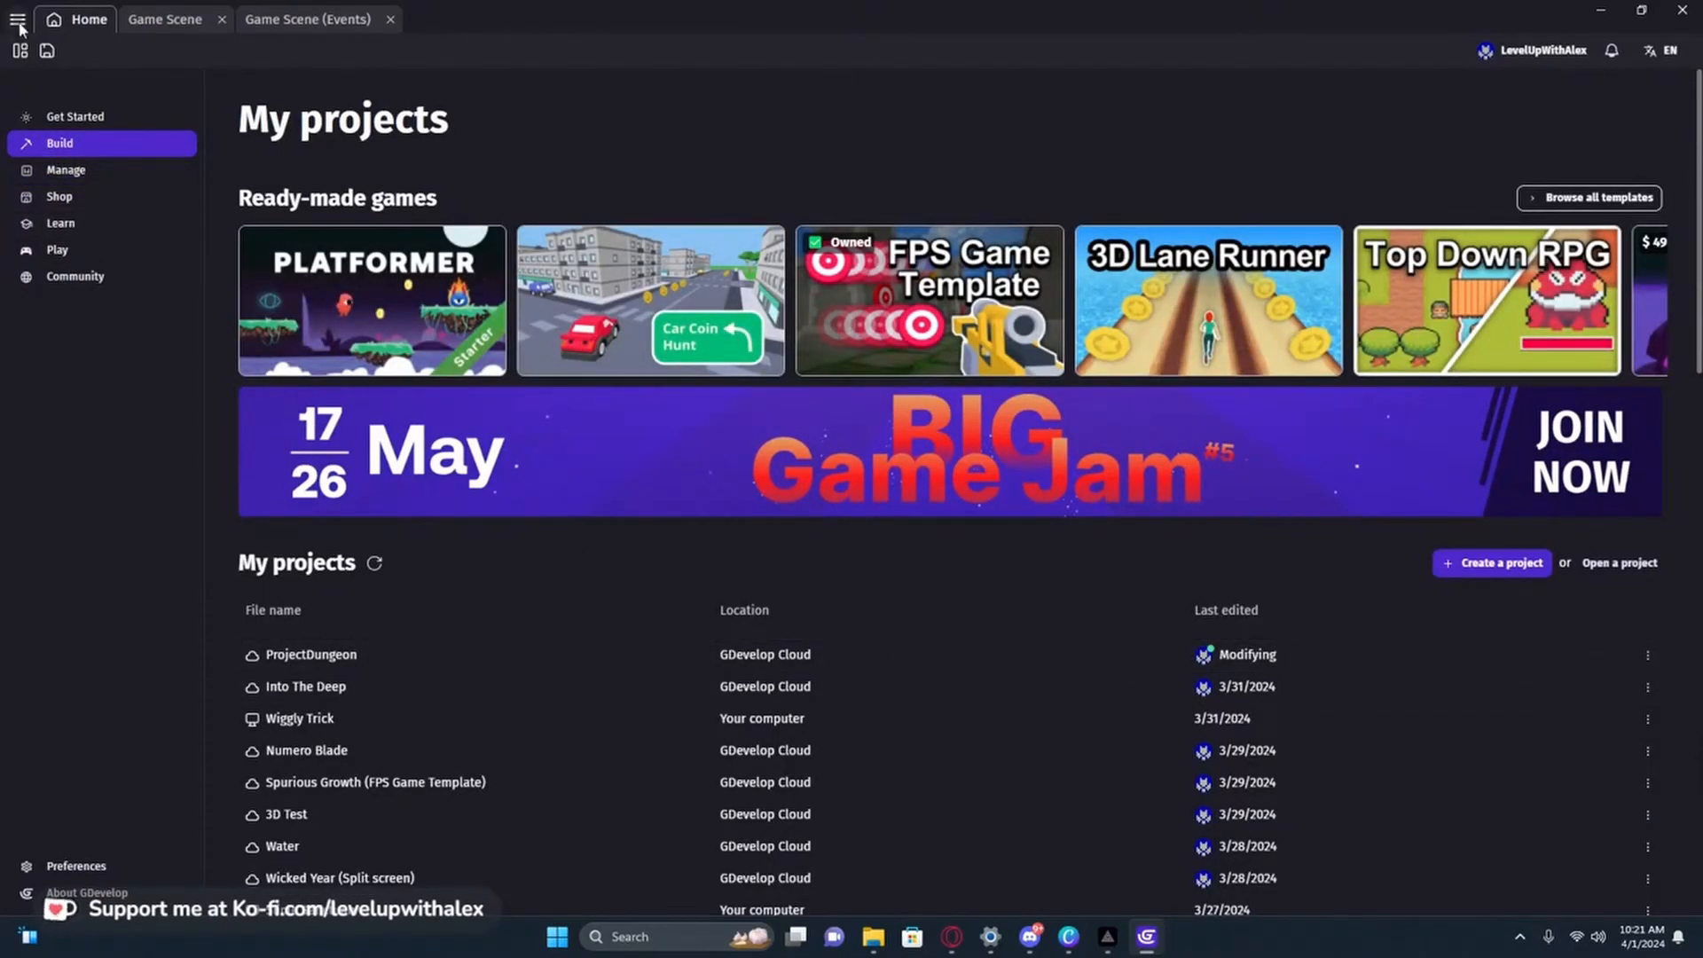
left_click(17, 19)
mouse_move(68, 49)
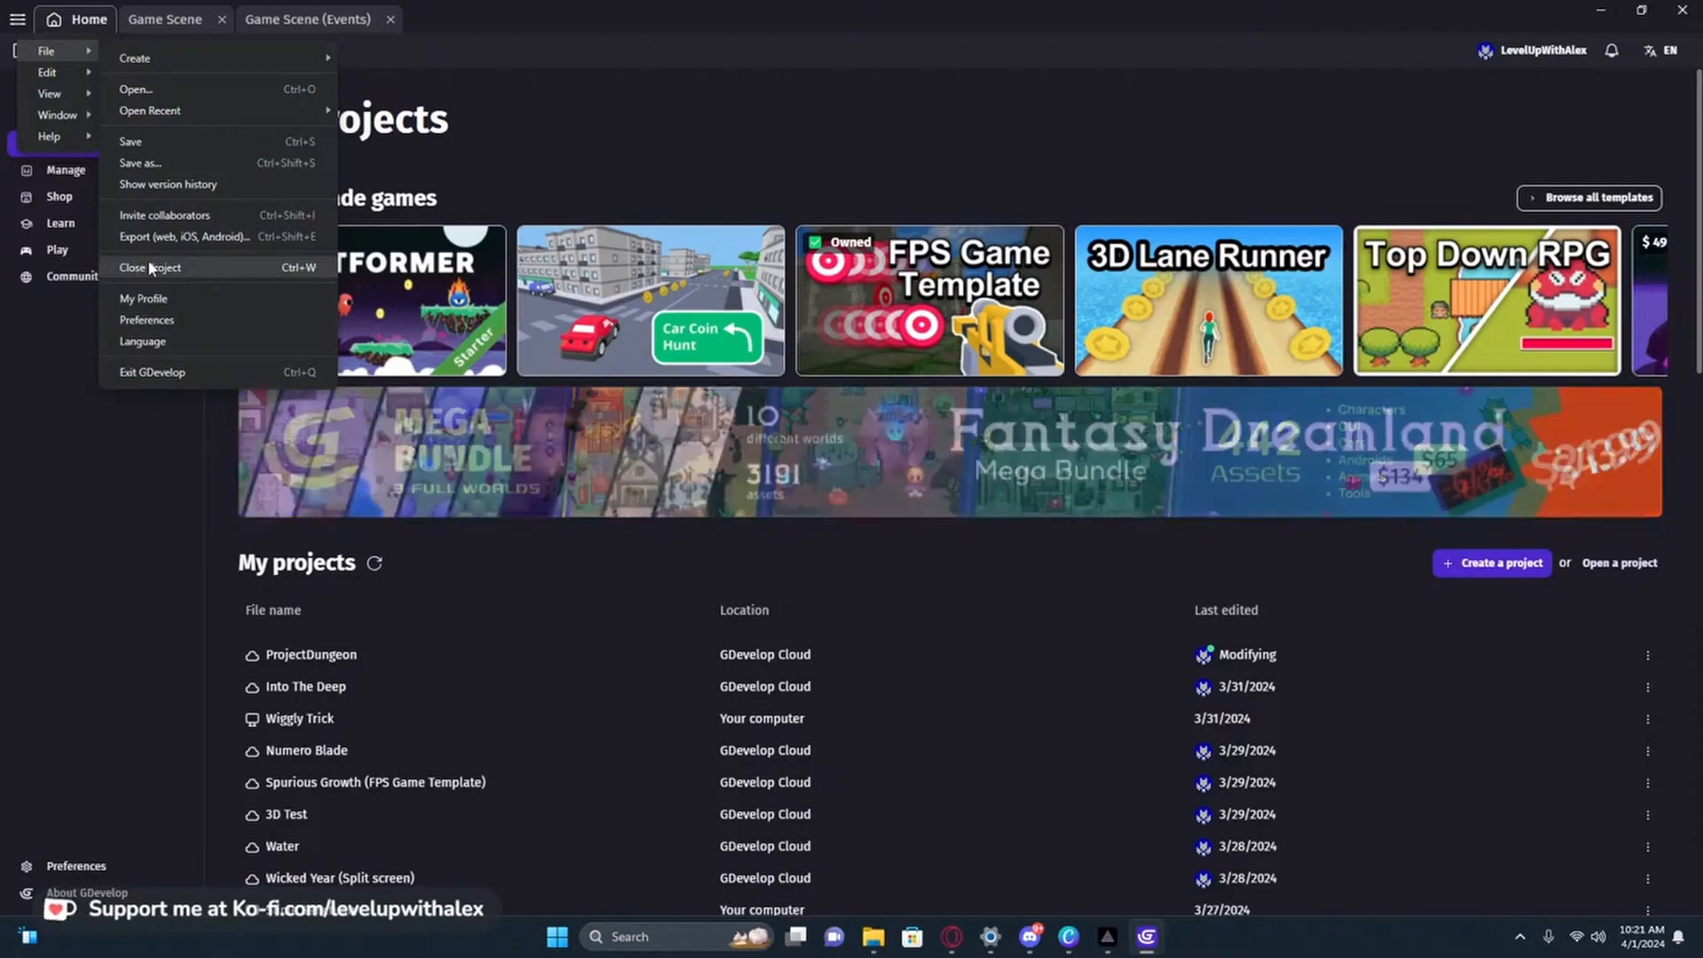
left_click(62, 374)
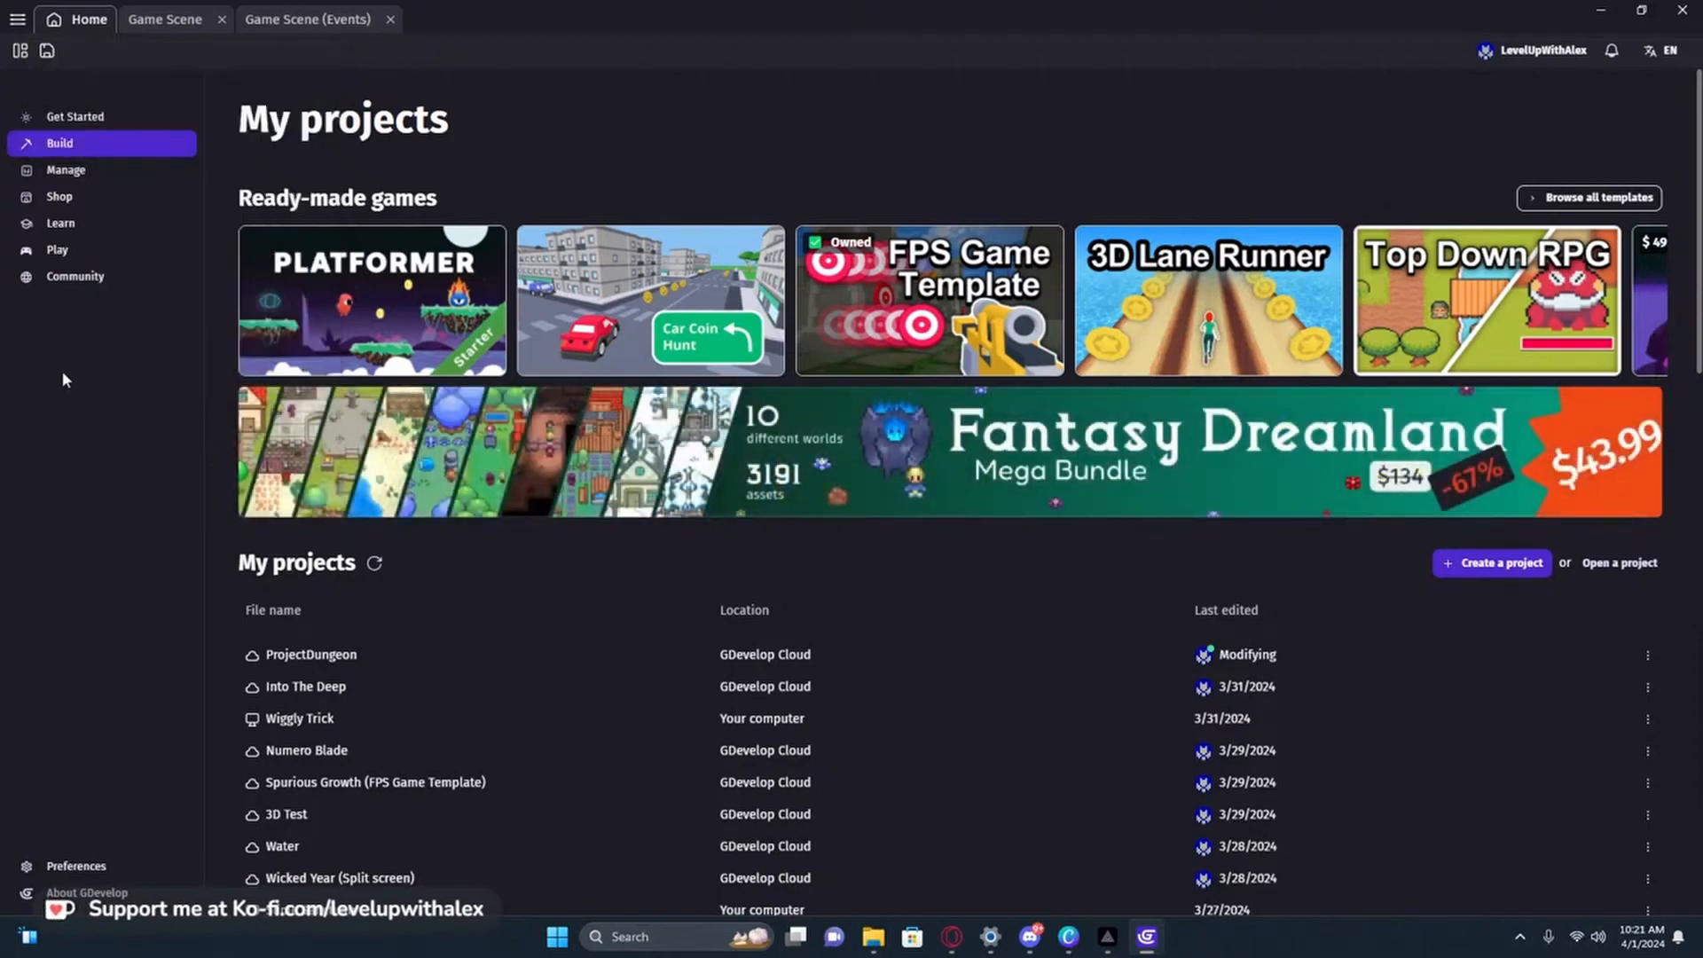
left_click(100, 177)
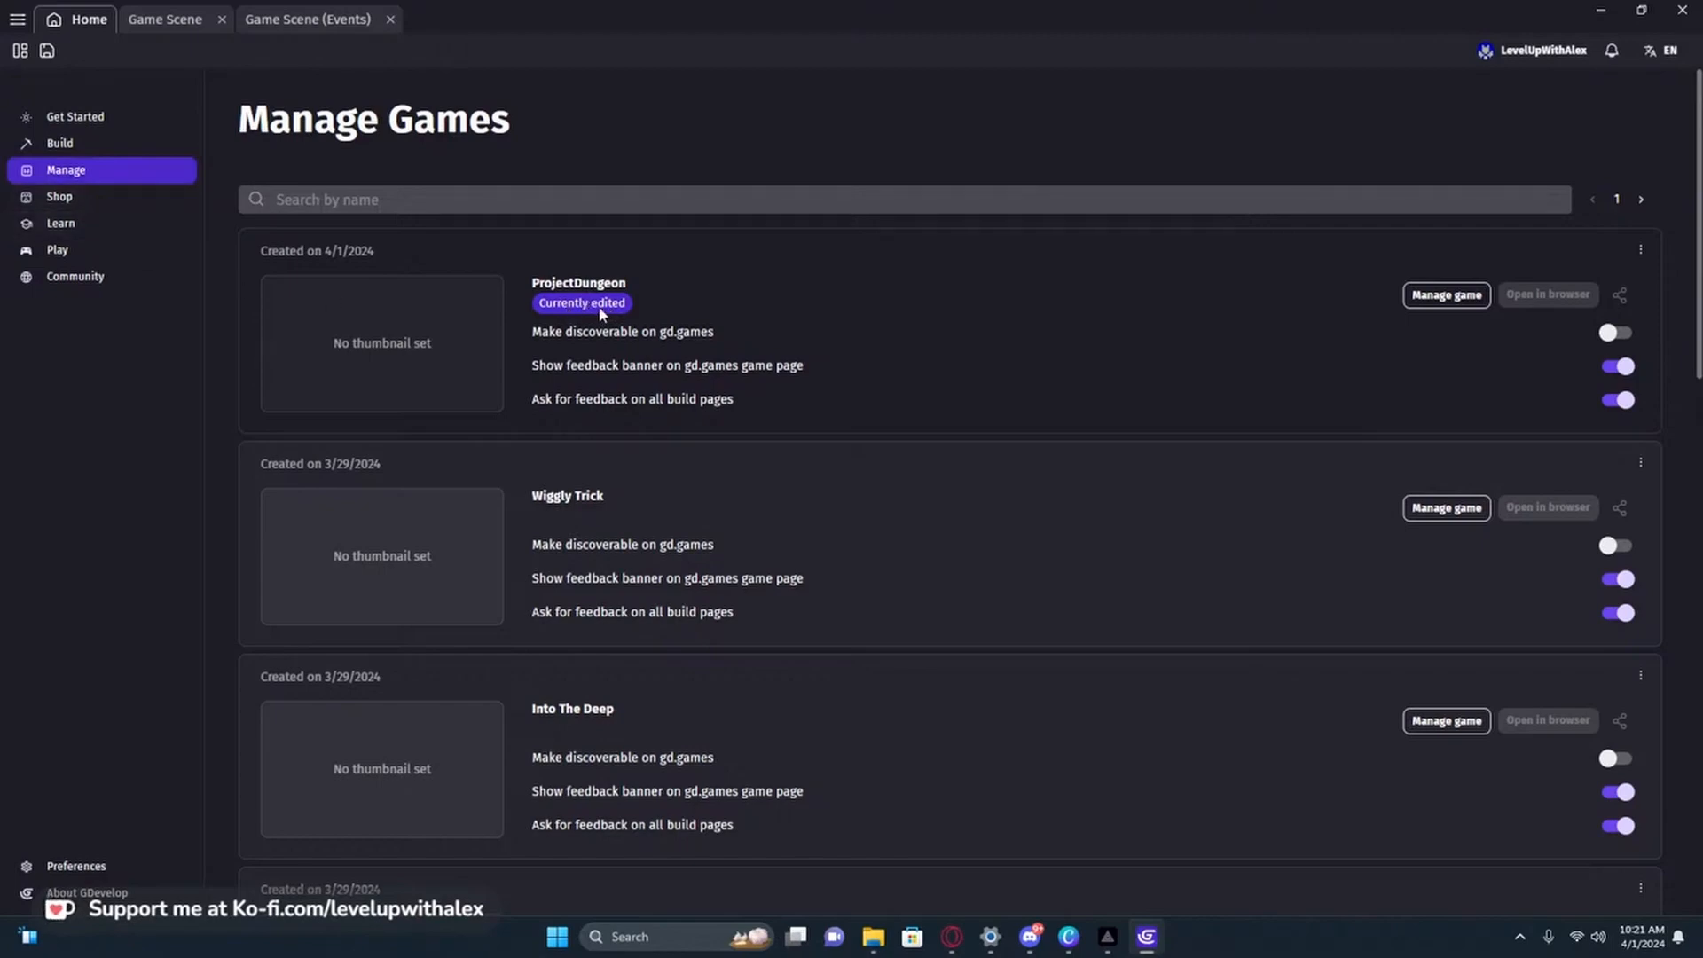
- Return to Game Scene from the home page through the project manager
left_click(19, 51)
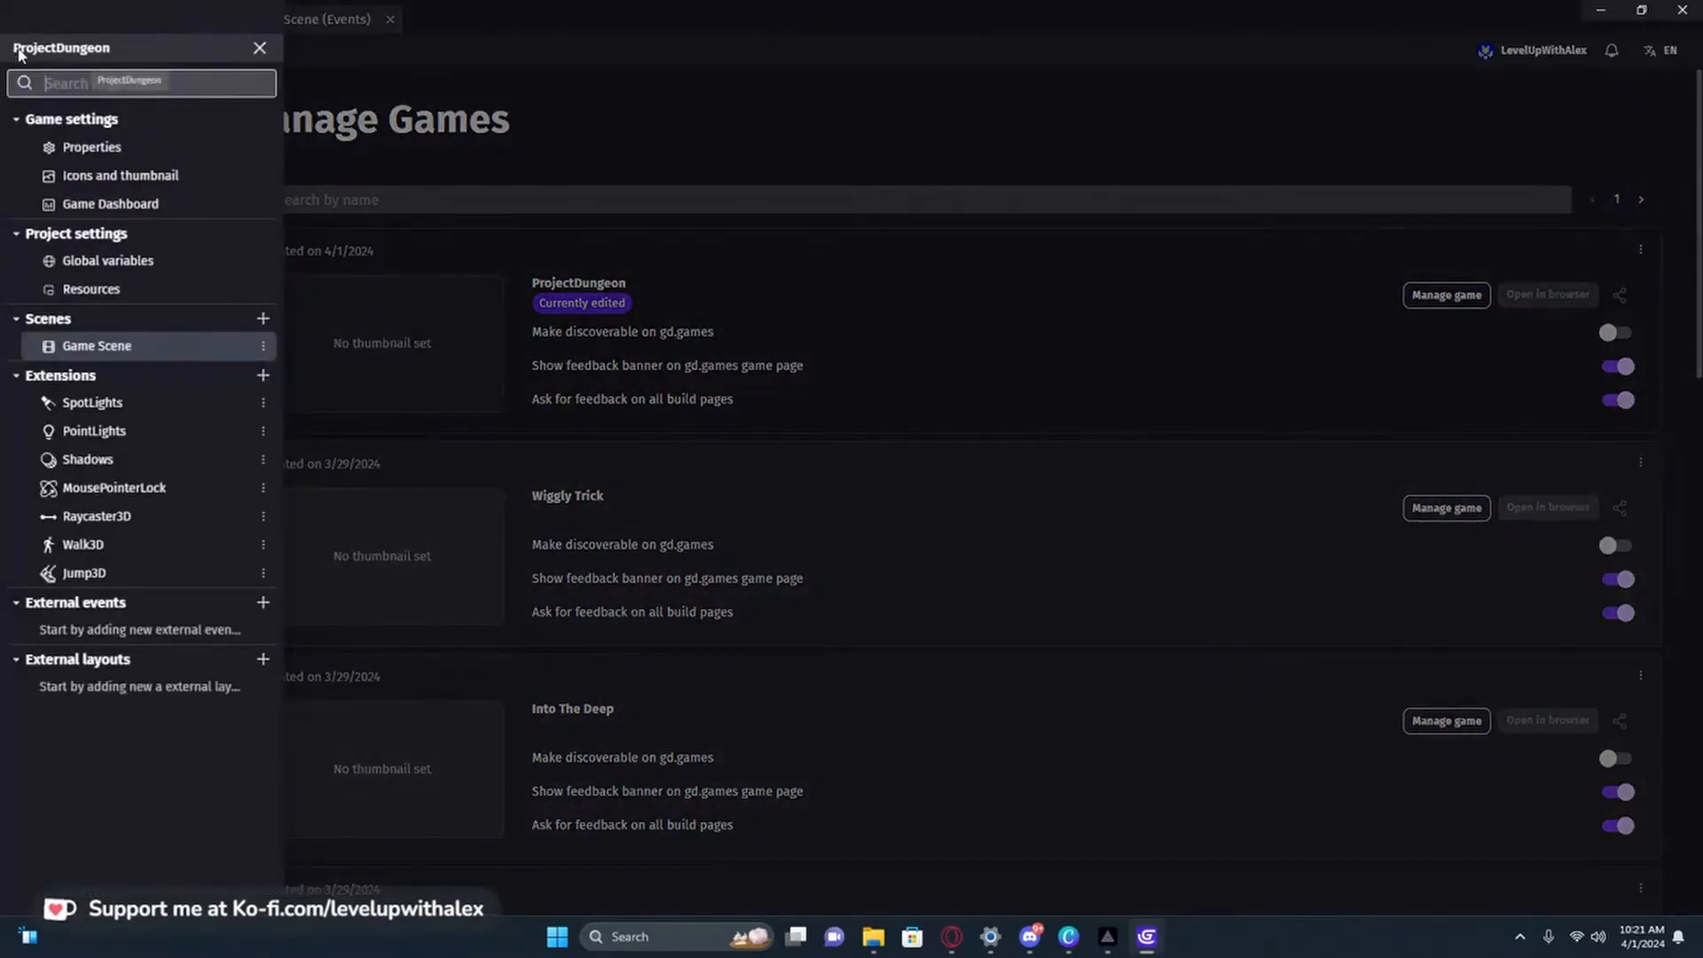
left_click(102, 347)
left_click(418, 349)
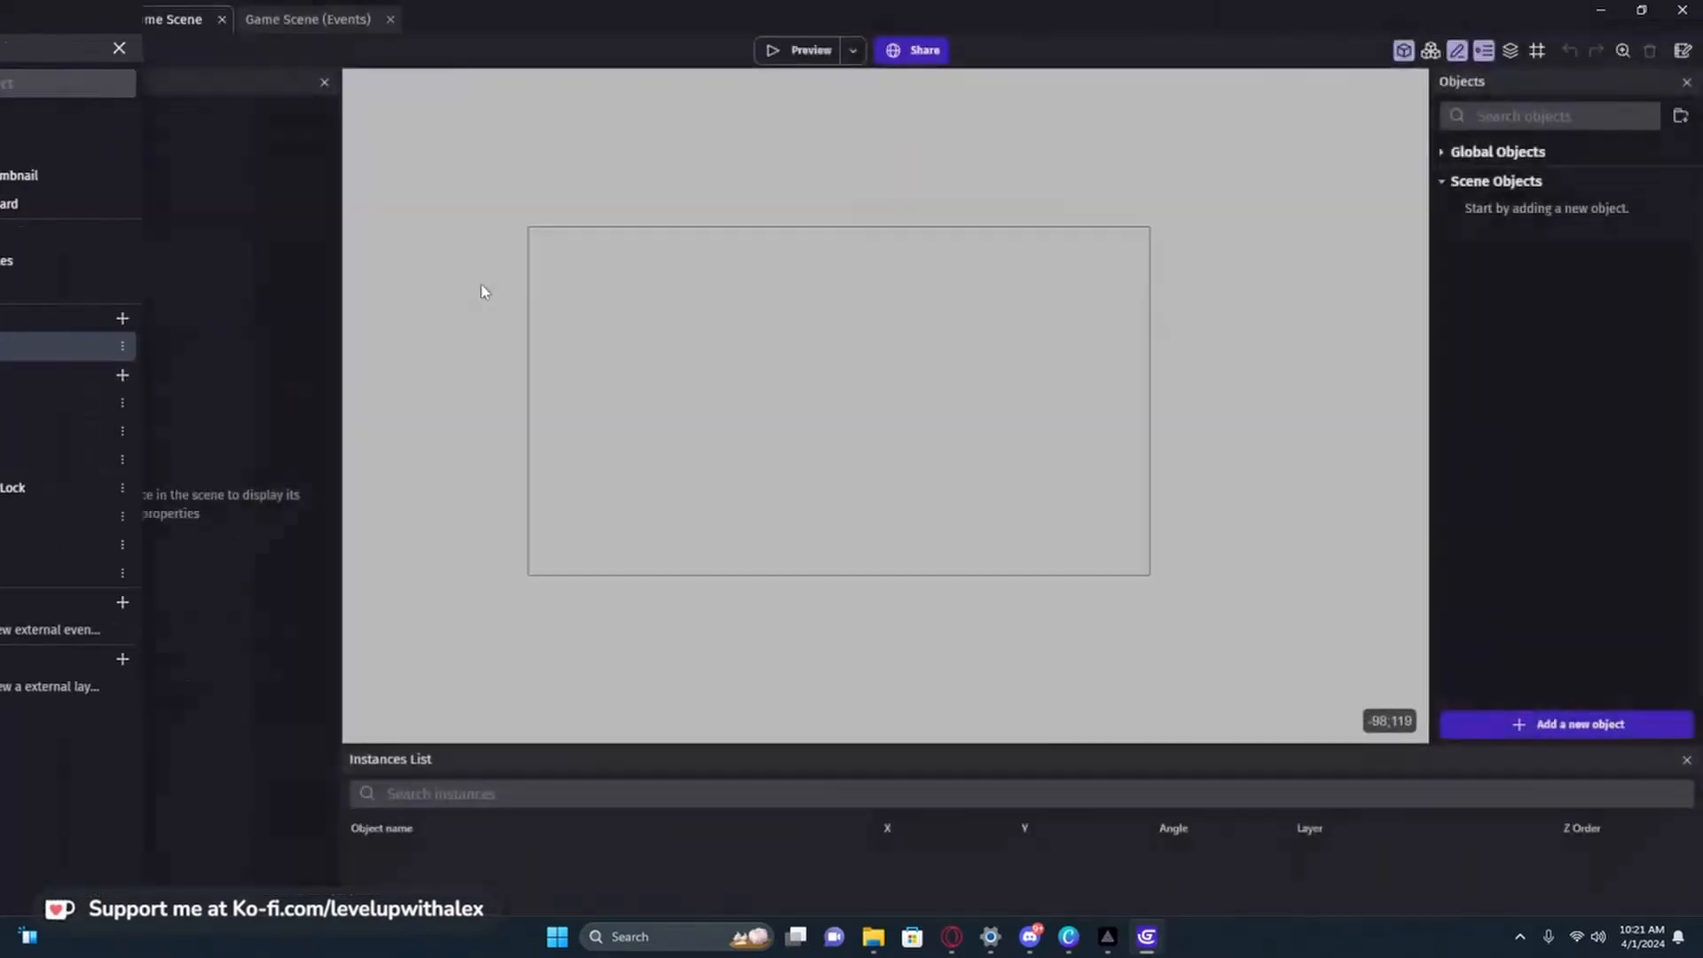